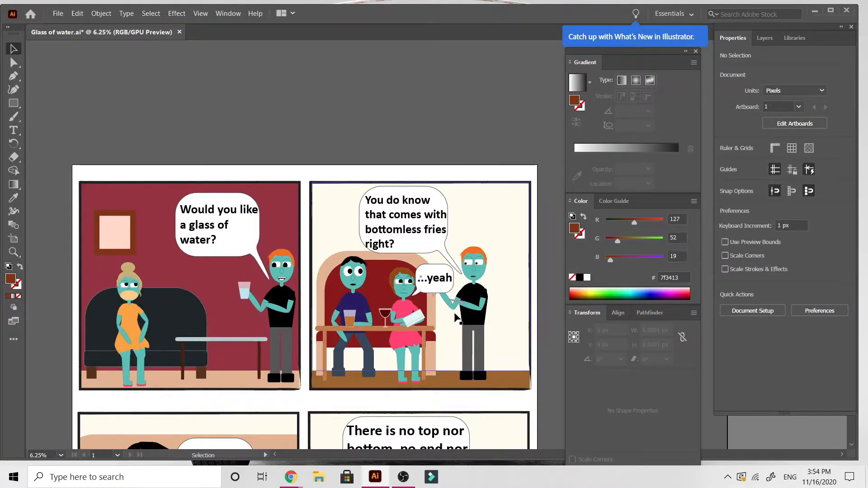
Step: Look over the comic's panels, focusing on the standing waiter in the bottomless-fries panel
scroll(459, 321, "down", 5)
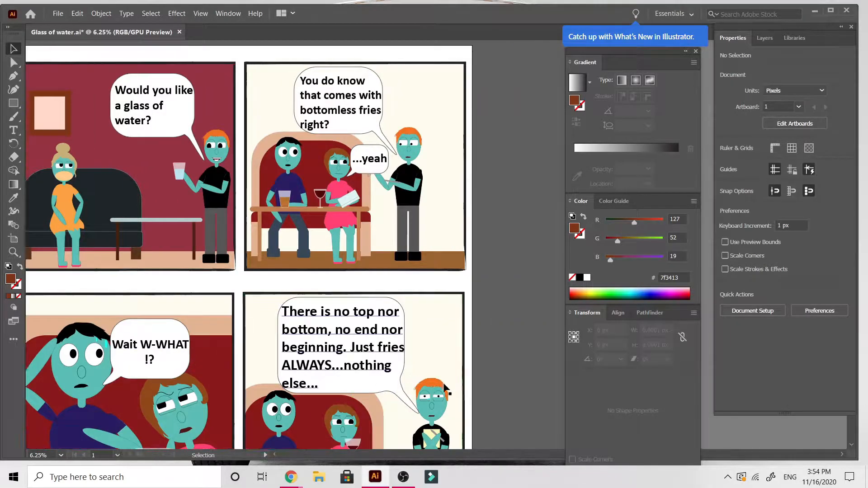
scroll(445, 385, "up", 5)
scroll(446, 389, "down", 4)
scroll(342, 280, "up", 2)
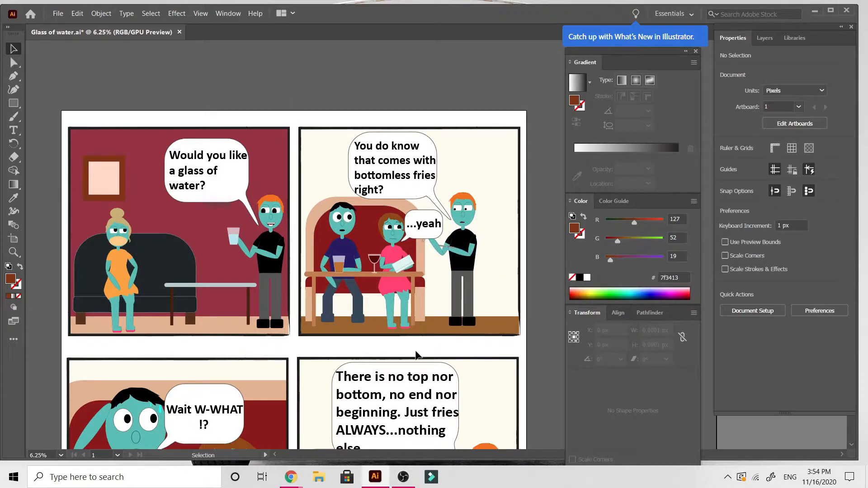
key("ctrl+equal")
key("ctrl+equal")
scroll(415, 350, "right", 5)
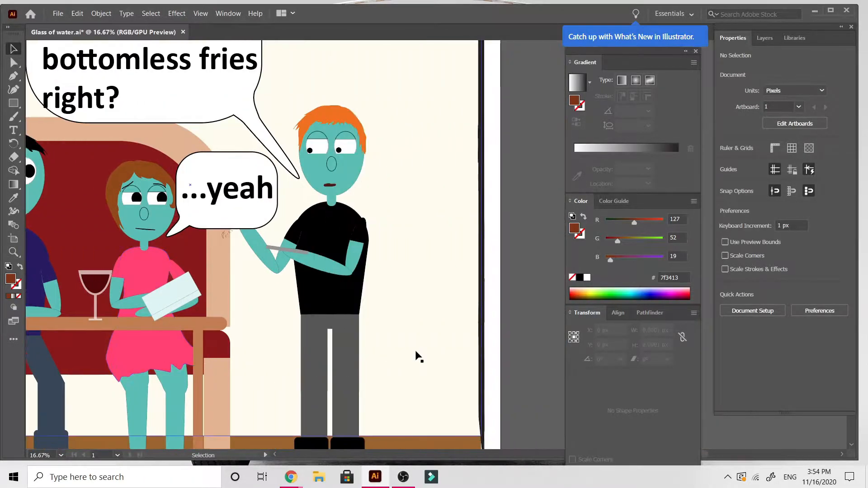
Step: Select the waiter figure to examine the basic shapes it is built from, and view the available shape tools
left_click(341, 206)
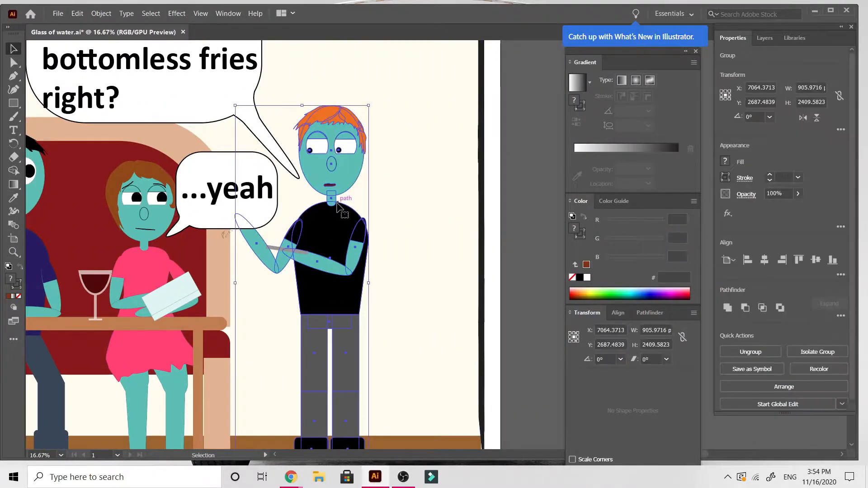
key("ctrl+equal")
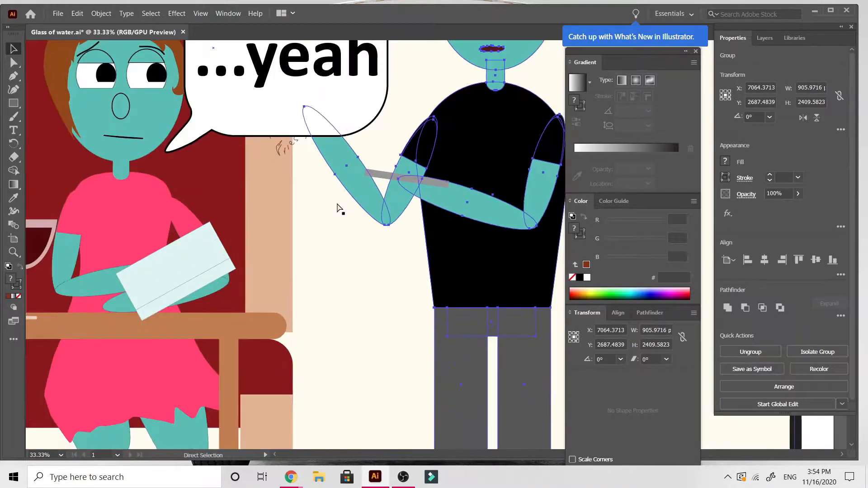
scroll(340, 209, "up", 5)
scroll(253, 373, "right", 2)
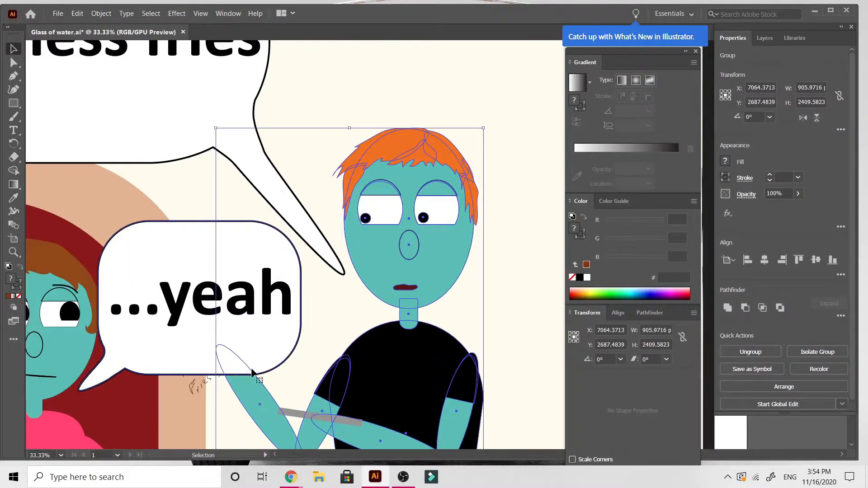
left_click(195, 388)
scroll(316, 435, "down", 4)
left_click(382, 314)
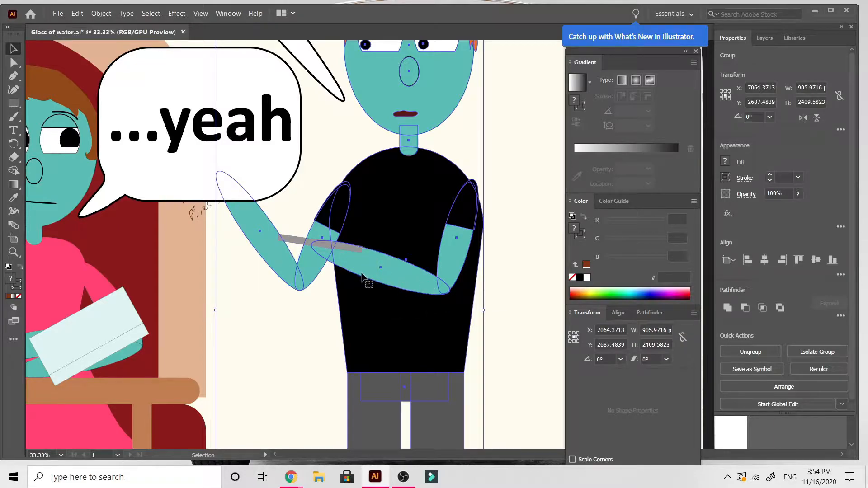
left_click(13, 103)
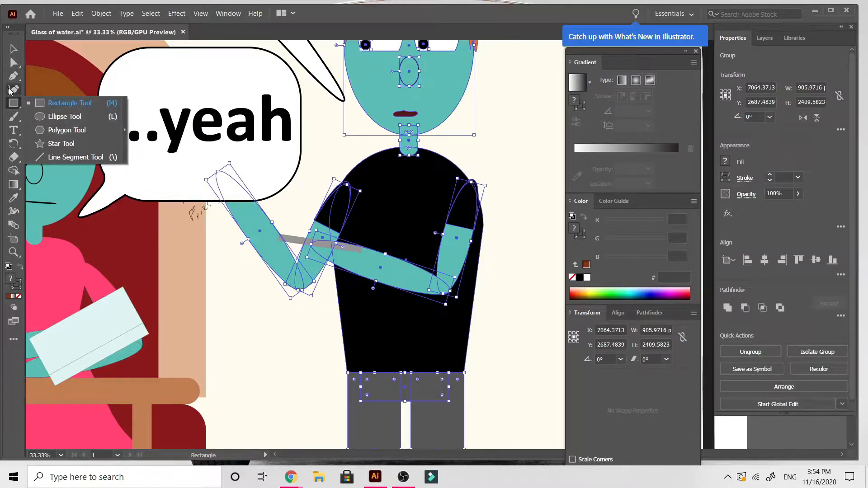
left_click(12, 105)
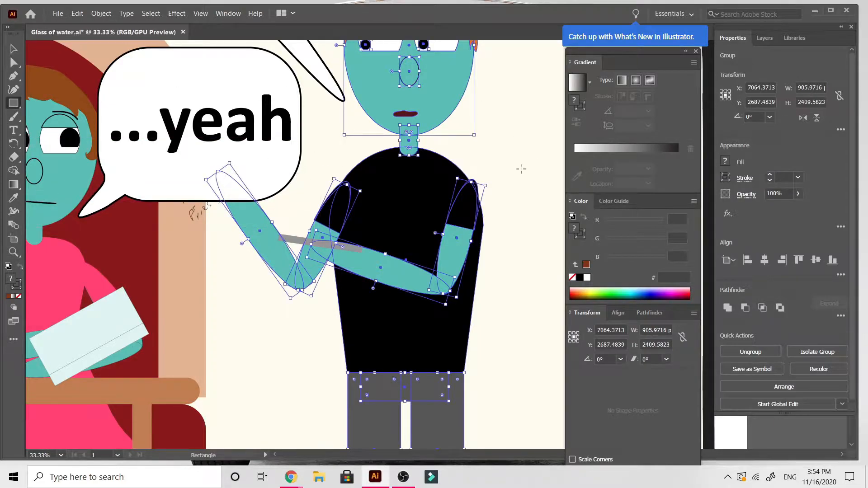
key("v")
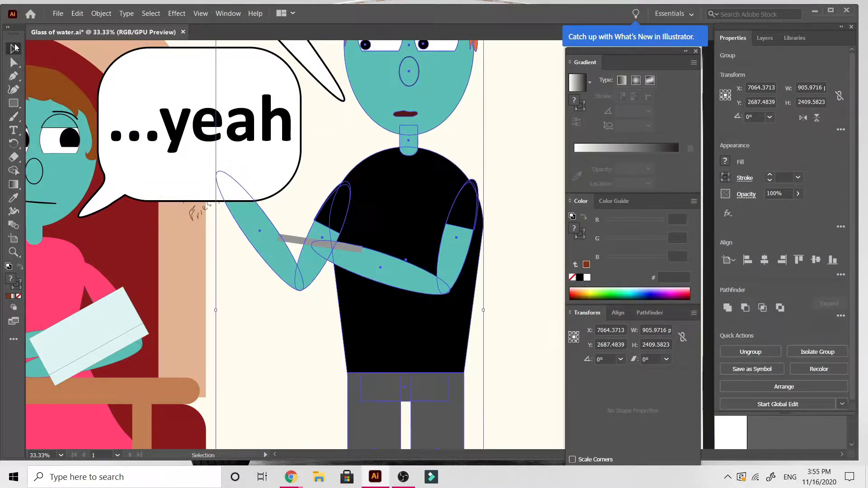
Step: Using the cream fill of the panel background, draw an ellipse about 258 by 327 px beside the waiter's head
left_click(519, 145)
scroll(519, 145, "up", 6)
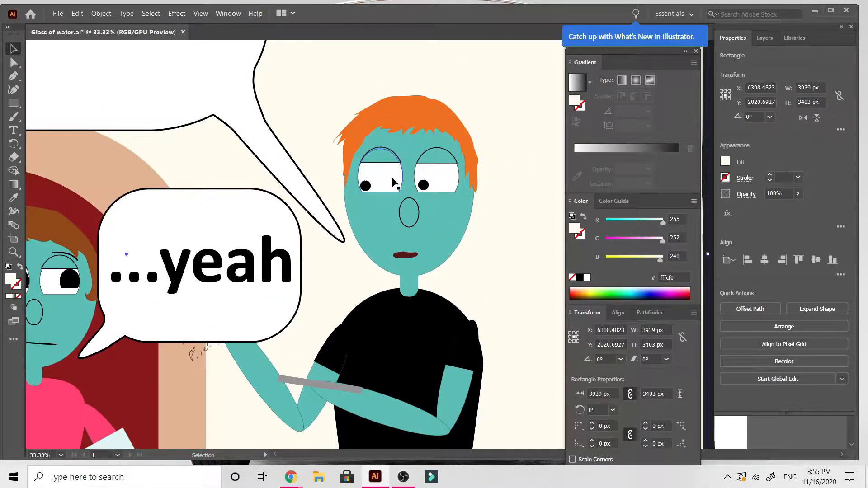
scroll(392, 200, "right", 5)
left_click(14, 103)
left_click_drag(21, 106, 45, 118)
left_click_drag(419, 120, 496, 217)
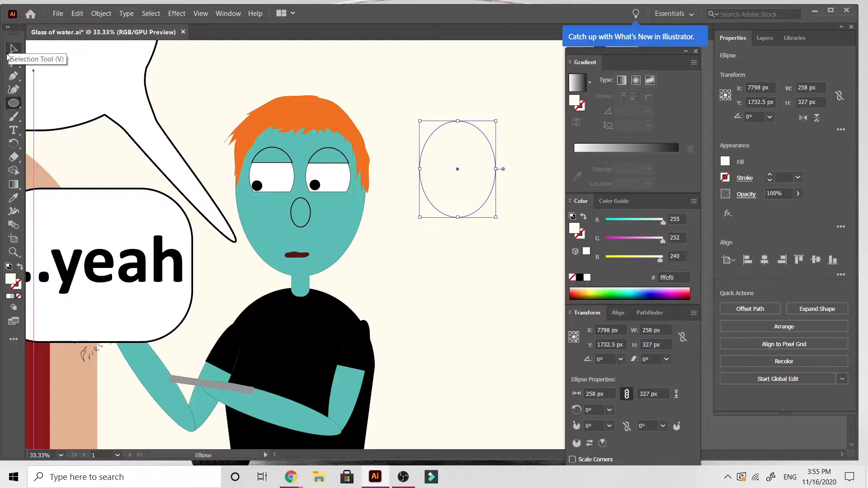
Step: Move the ellipse off the artboard onto the empty canvas beside the comic page and deselect it
left_click(13, 49)
scroll(305, 337, "right", 10)
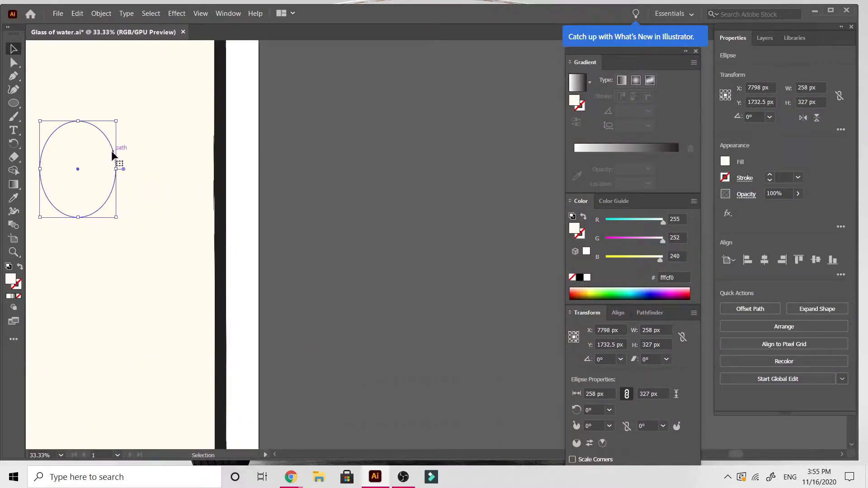
left_click_drag(112, 150, 420, 174)
left_click(371, 308)
scroll(371, 312, "right", 3)
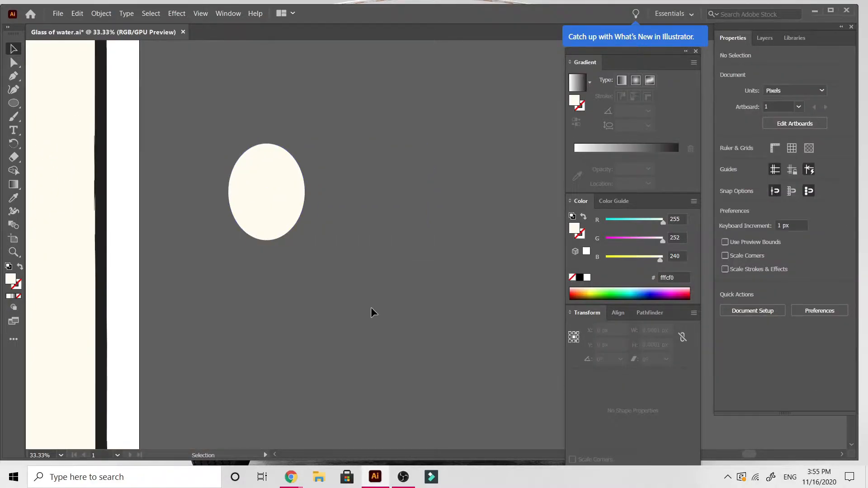
Step: Draw a rectangle about 321 by 128 px overlapping the lower part of the ellipse
left_click(14, 103)
left_click(68, 103)
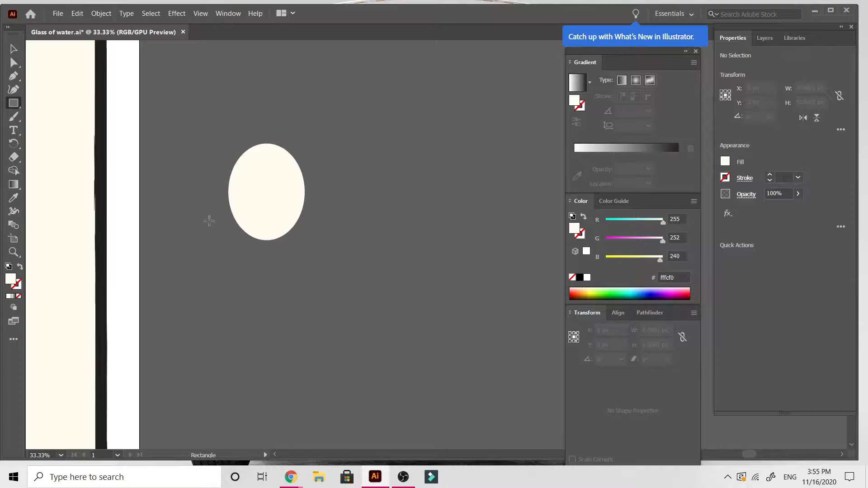
left_click_drag(218, 213, 313, 251)
left_click(14, 48)
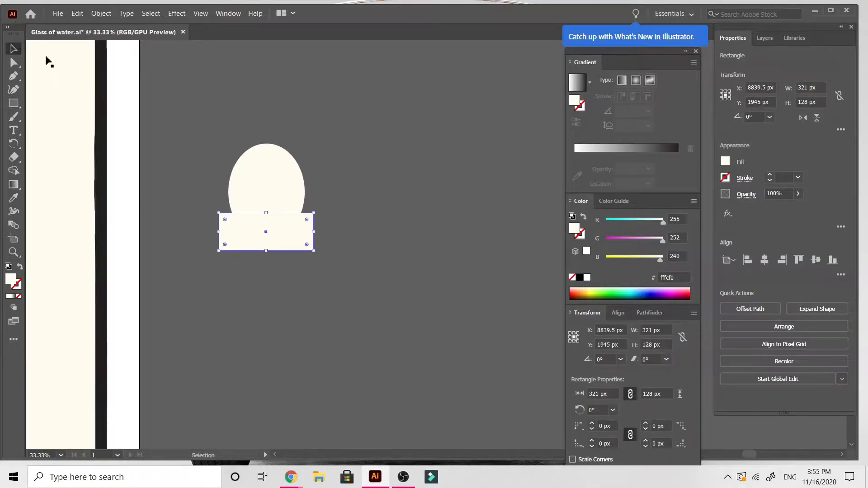
Step: Select the ellipse and rectangle together and display the Pathfinder options
left_click(200, 102)
left_click_drag(208, 125, 272, 255)
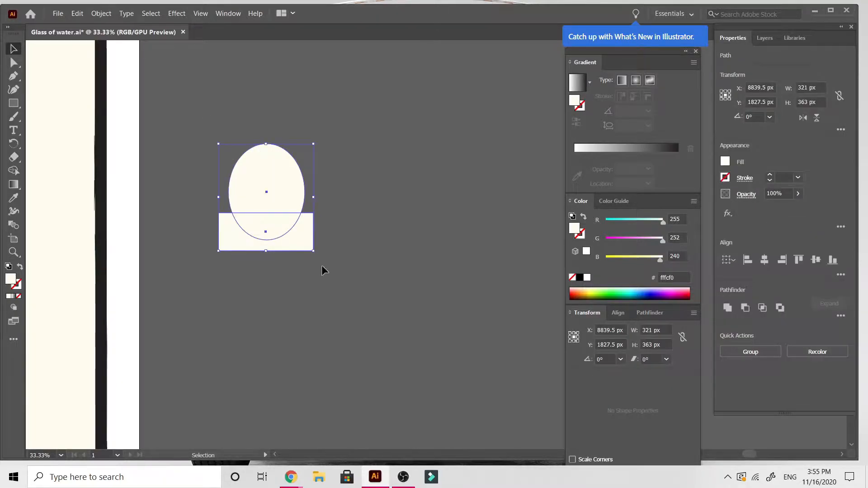
left_click(643, 314)
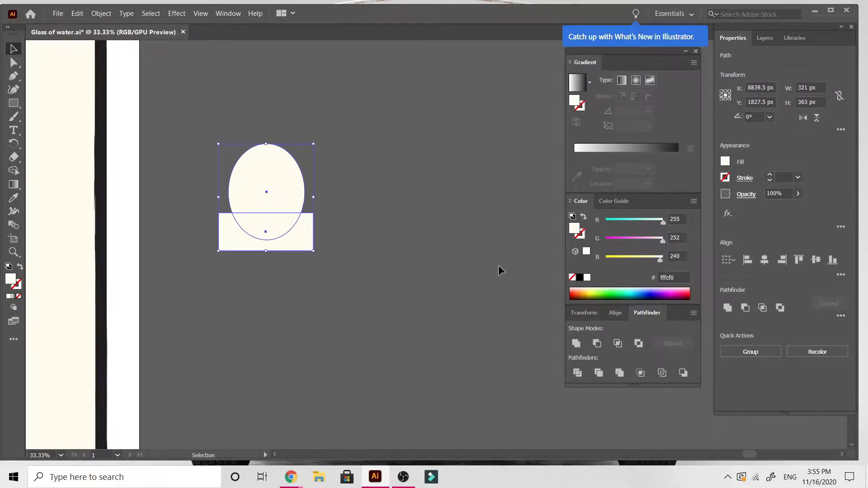
left_click(227, 15)
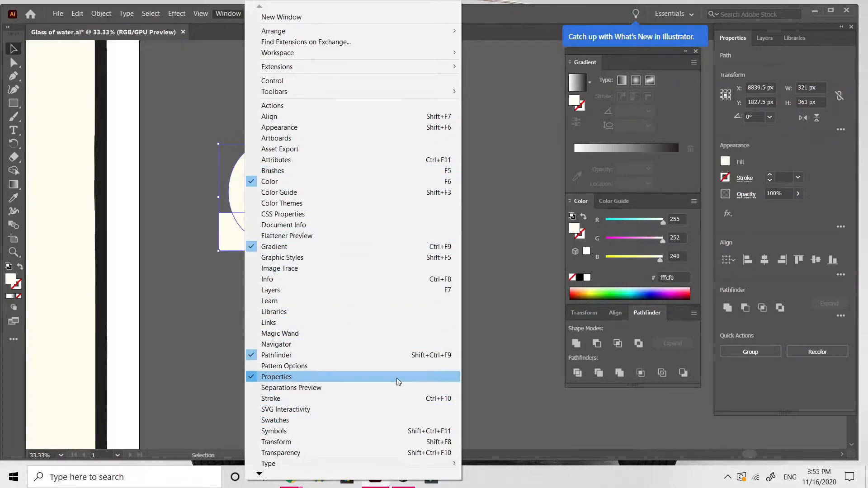
left_click(510, 191)
left_click(509, 190)
left_click(686, 15)
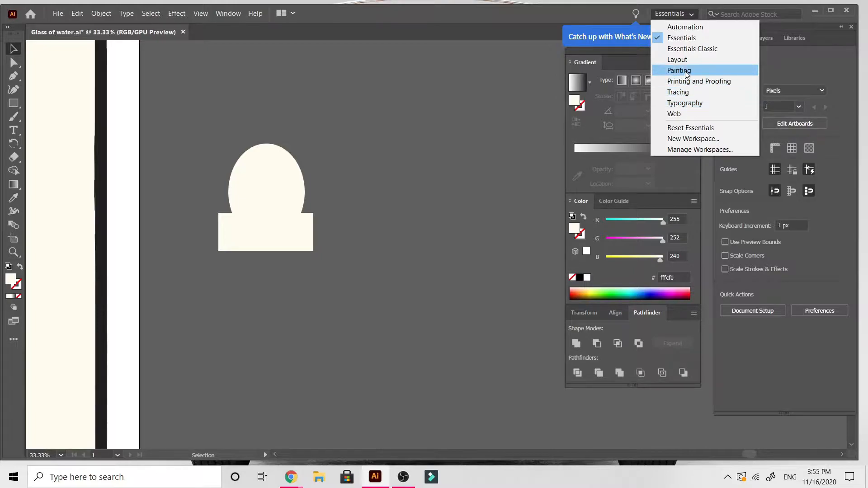
left_click(535, 159)
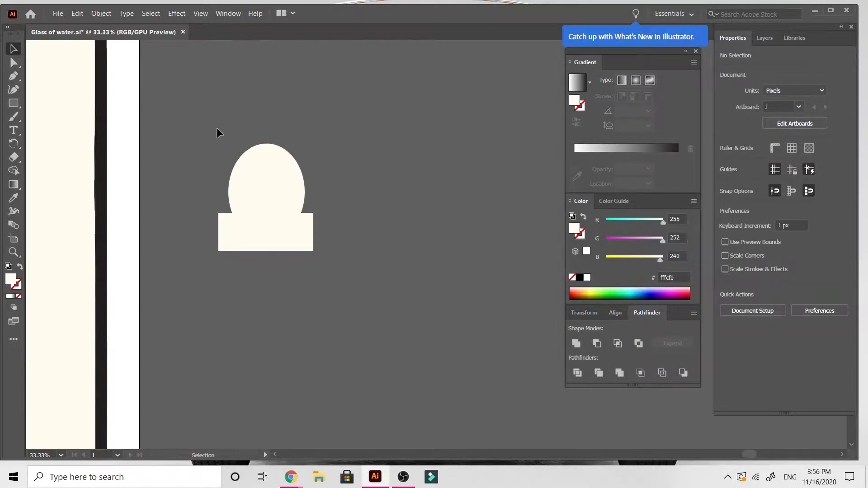
Step: Unite the ellipse and rectangle into a single shape and move it closer to the artboard
left_click_drag(200, 147, 309, 298)
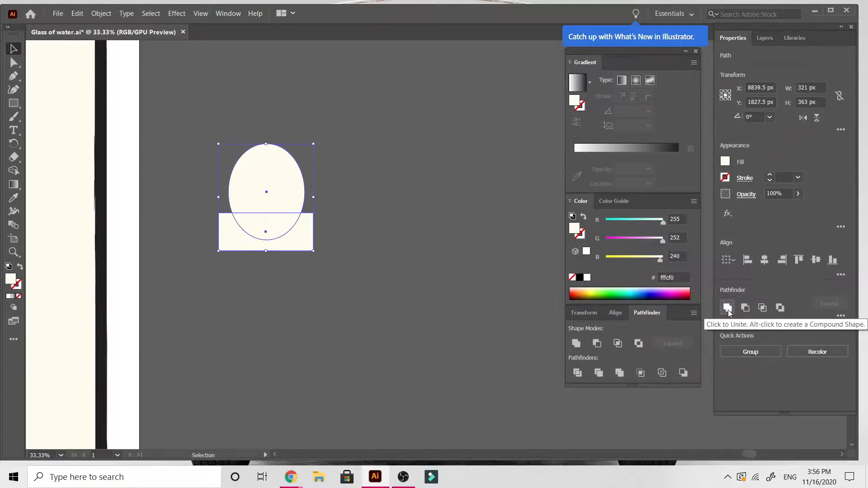
left_click(728, 310)
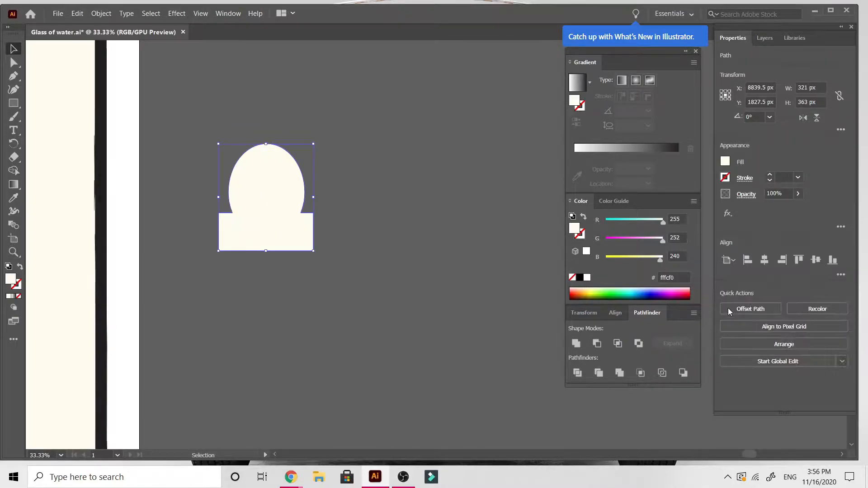
left_click(279, 291)
left_click_drag(270, 216, 200, 213)
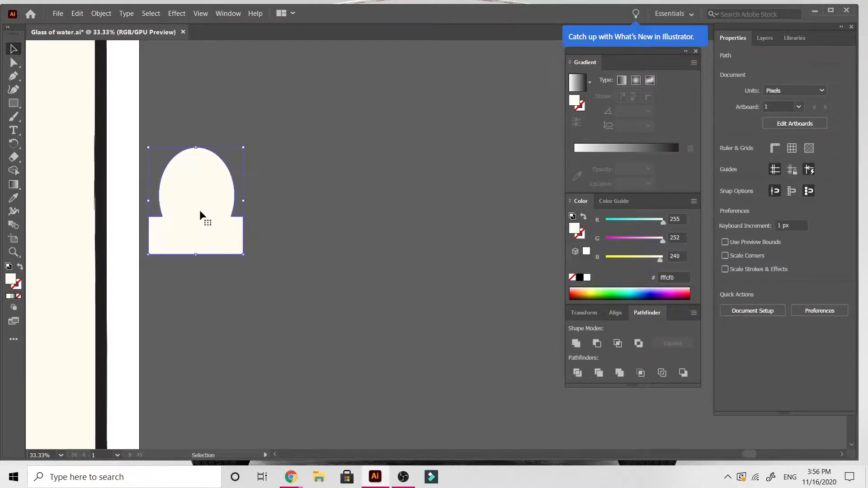
key("a")
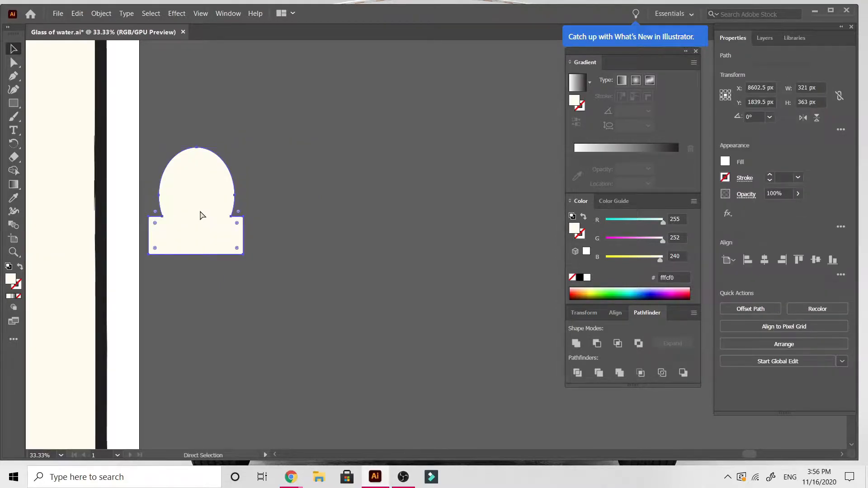
Step: Undo the move and the union, and cut the rectangle out of the ellipse with Minus Front
key("ctrl+z")
key("ctrl+z")
key("v")
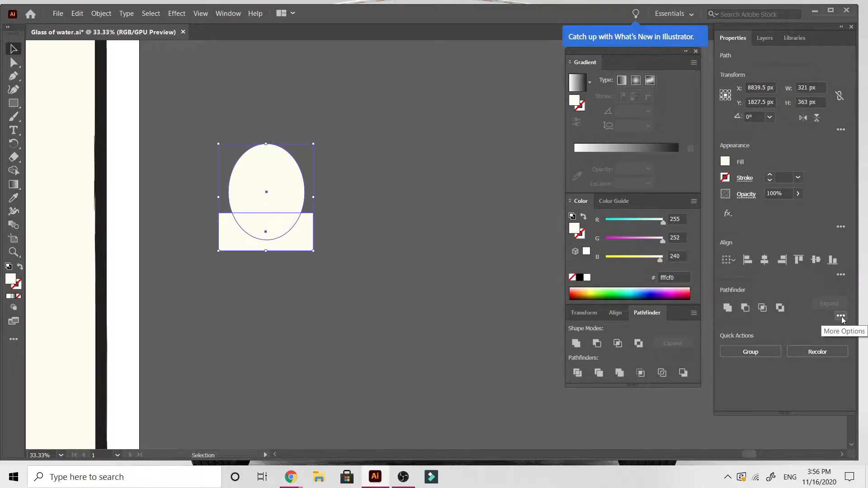
left_click(746, 308)
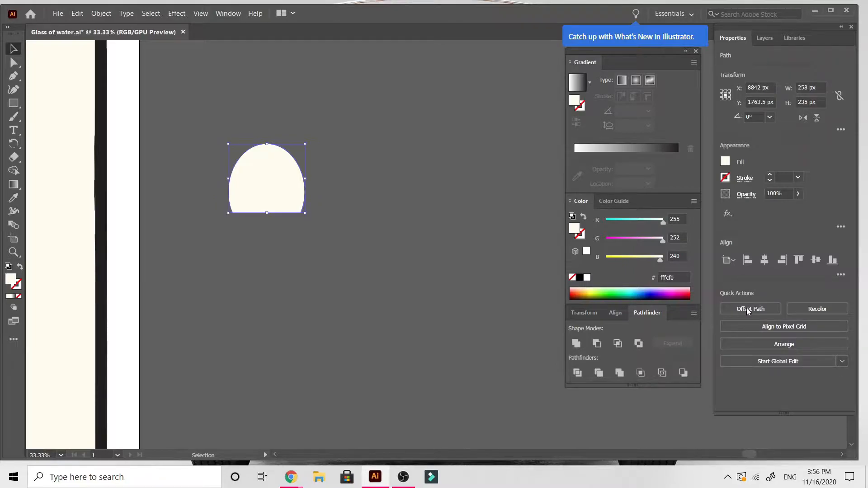
Step: Place the cut ellipse over the waiter's face for comparison, move it aside and delete it
scroll(303, 404, "left", 5)
scroll(303, 404, "up", 1)
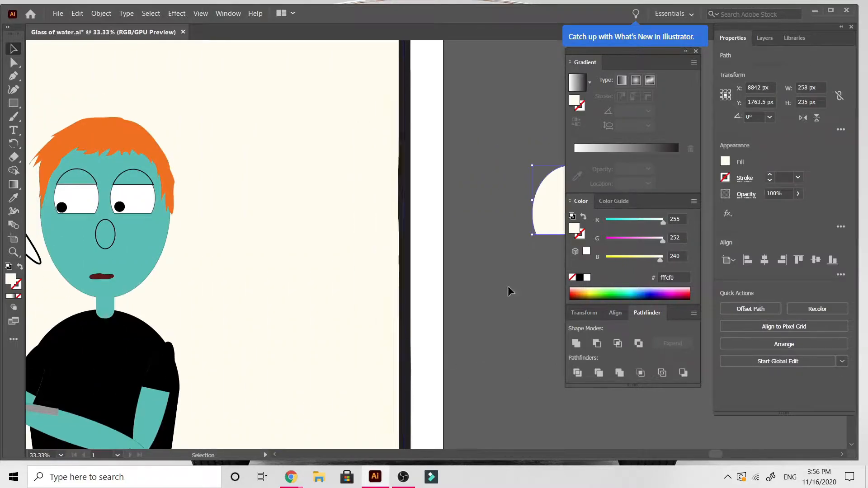
left_click_drag(544, 224, 102, 272)
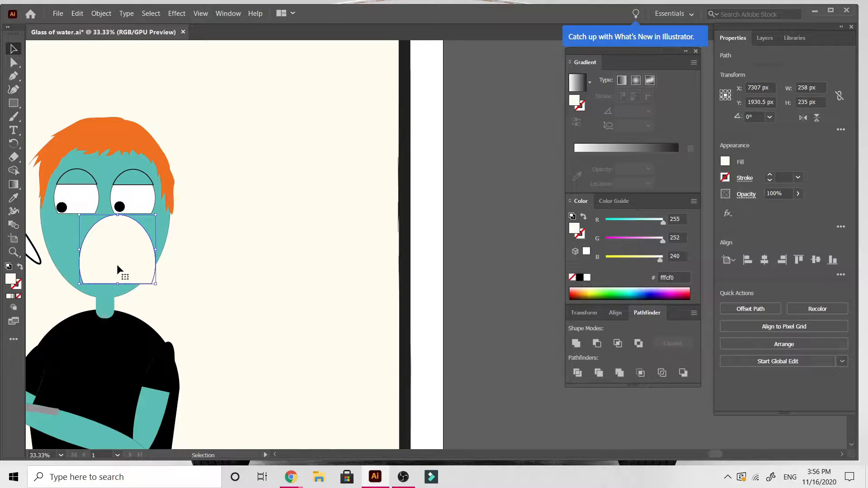
left_click_drag(121, 257, 234, 288)
key("Delete")
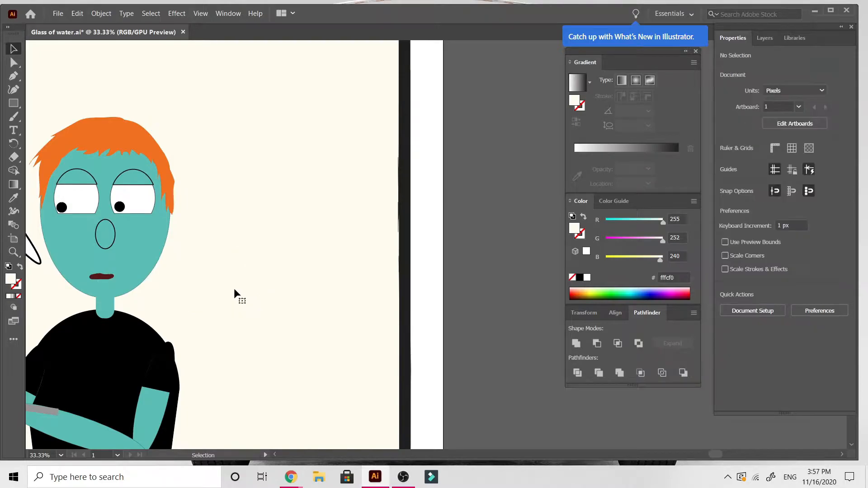
Step: Draw a small closed wavy mouth shape with the Pencil tool on the background beside the waiter's chin
scroll(234, 288, "left", 4)
key("ctrl+=")
key("ctrl+=")
scroll(235, 295, "left", 3)
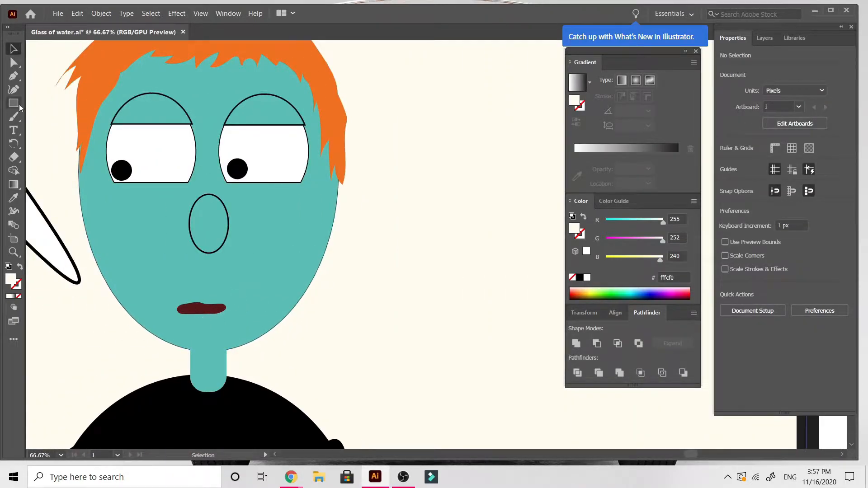
left_click(15, 118)
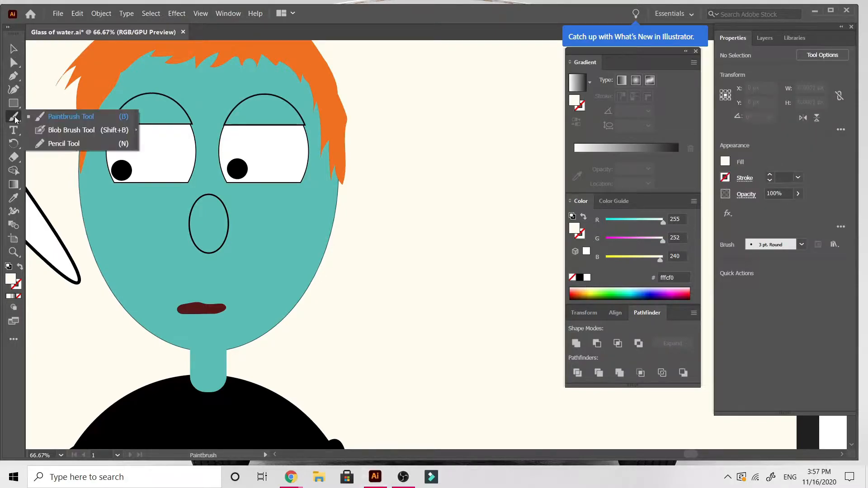
left_click(41, 143)
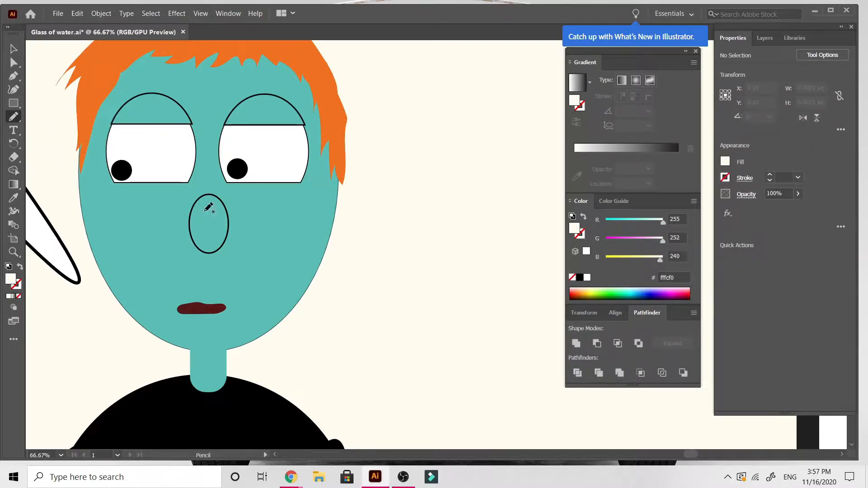
mouse_move(326, 290)
left_mouse_down()
mouse_move(389, 283)
mouse_move(410, 299)
mouse_move(363, 310)
mouse_move(329, 295)
left_mouse_up()
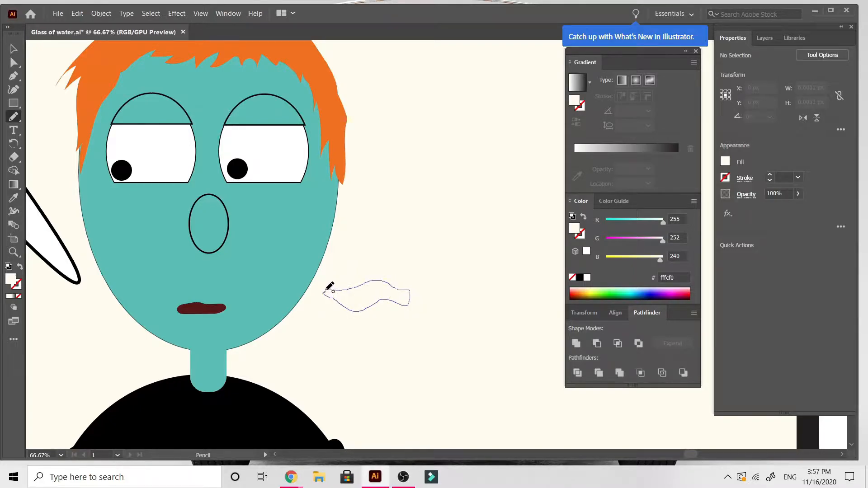
left_click_drag(329, 289, 330, 289)
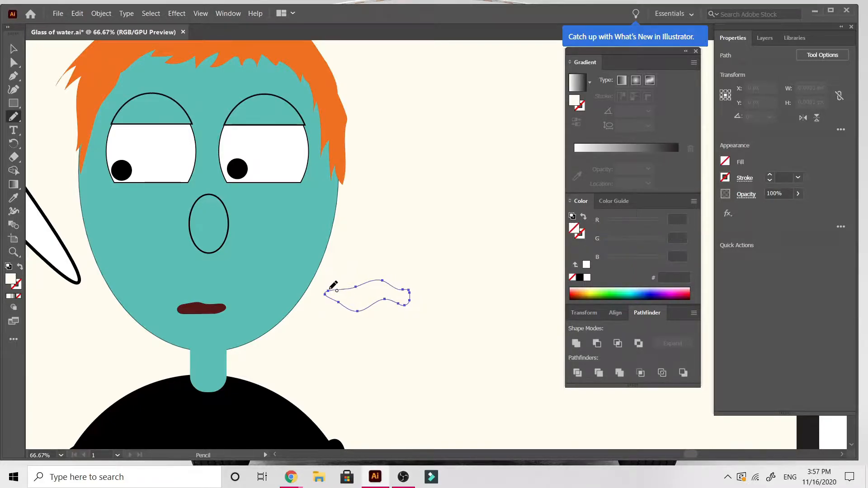
Step: Give the wavy mouth shape the face's teal fill and thin black stroke with the Eyedropper, and delete the shape
left_click(12, 200)
left_click(146, 231)
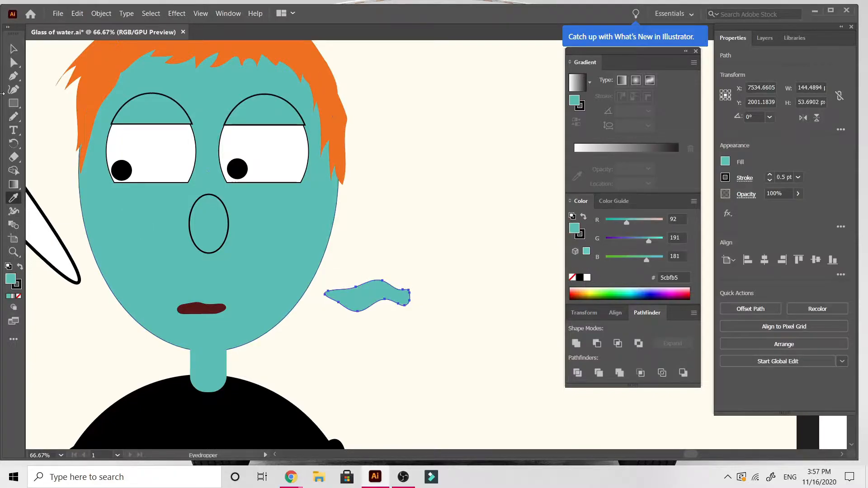
left_click(13, 49)
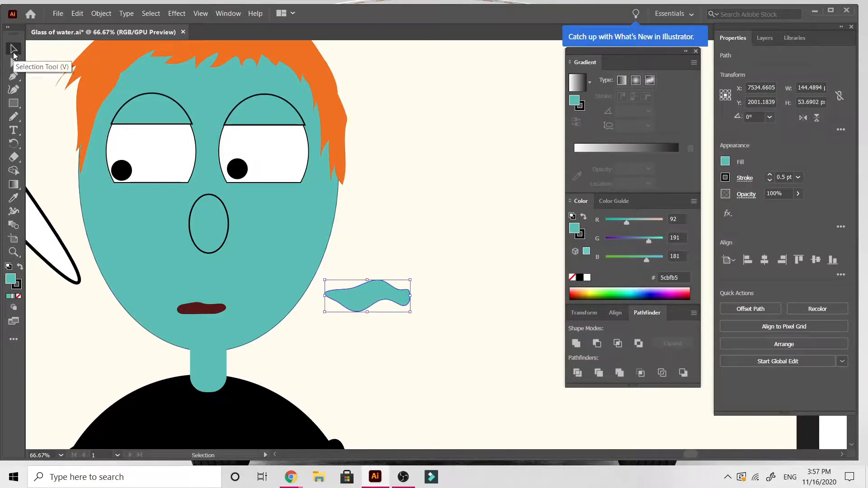
left_click(294, 389)
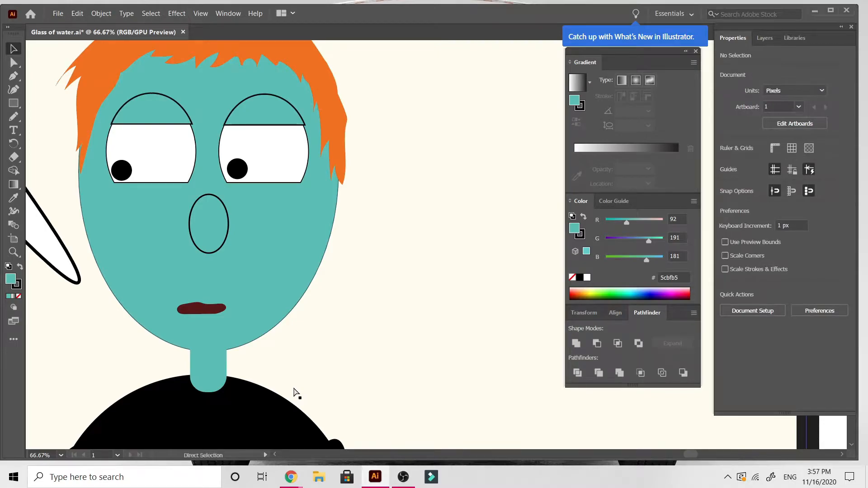
Step: Examine the waiter's face and open mouth in the "Would you like a glass of water?" panel
key("ctrl+minus")
key("ctrl+minus")
key("ctrl+minus")
key("ctrl+minus")
key("ctrl+minus")
scroll(293, 388, "left", 3)
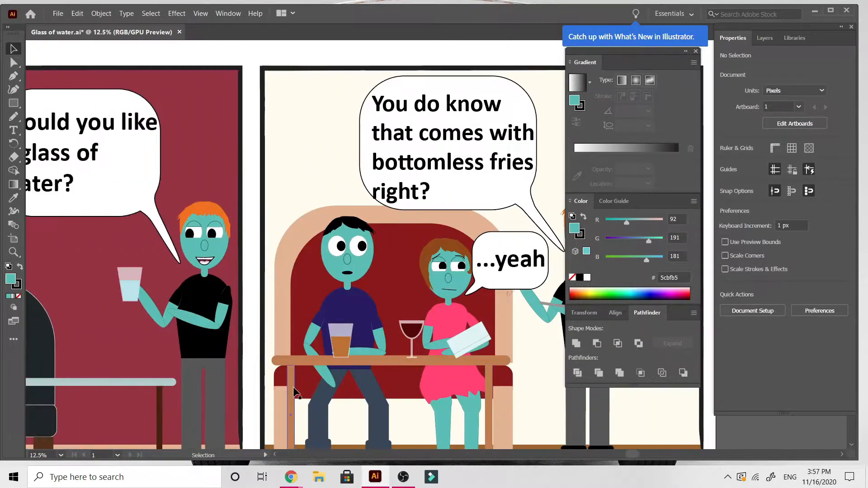
scroll(294, 388, "left", 5)
scroll(294, 392, "right", 1)
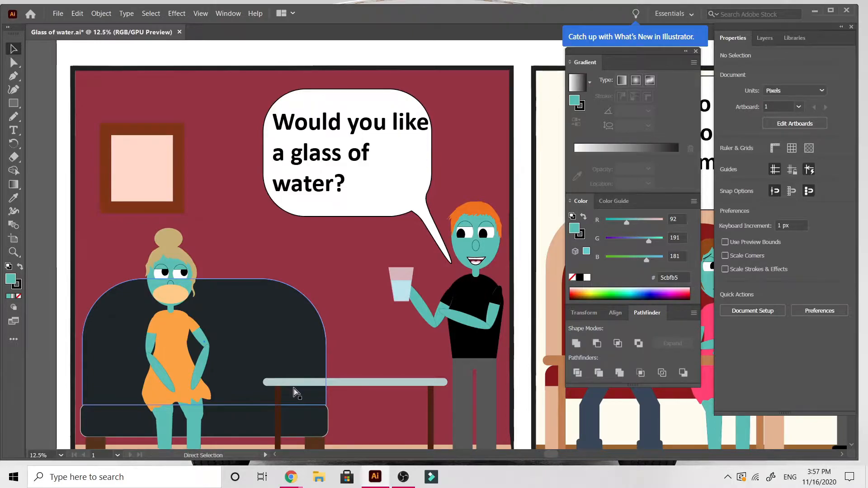
key("ctrl+plus")
key("ctrl+plus")
key("ctrl+plus")
key("ctrl+plus")
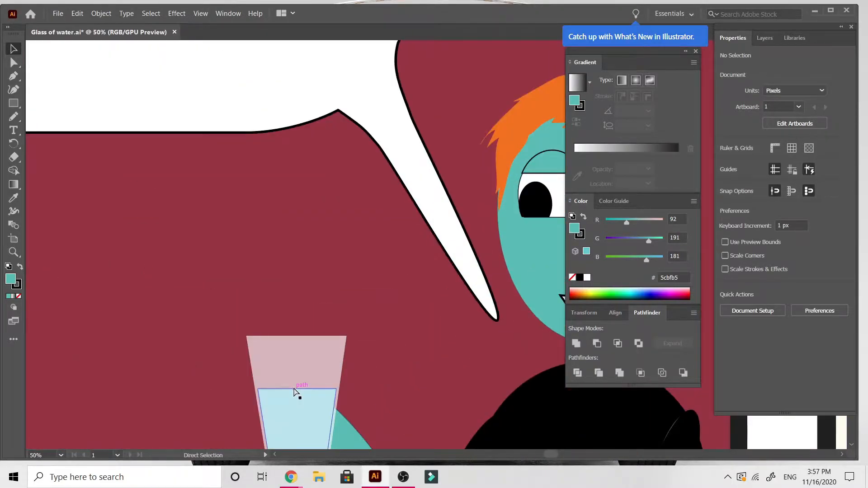
key("ctrl+plus")
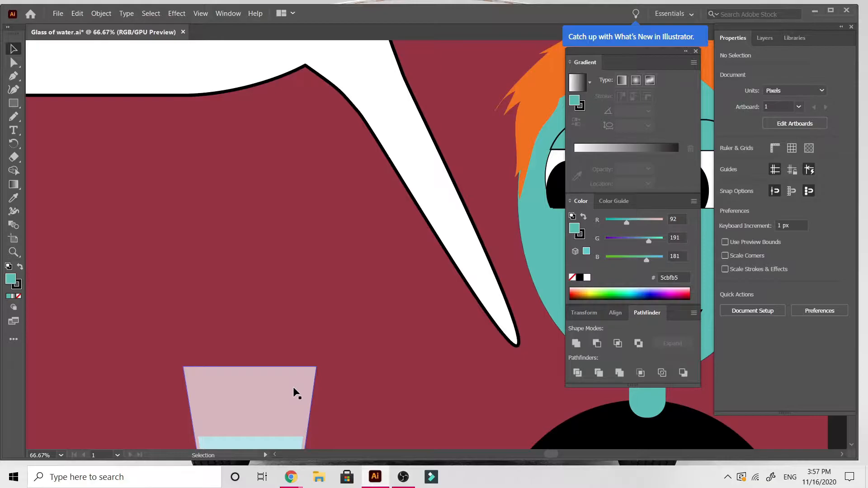
scroll(326, 362, "right", 15)
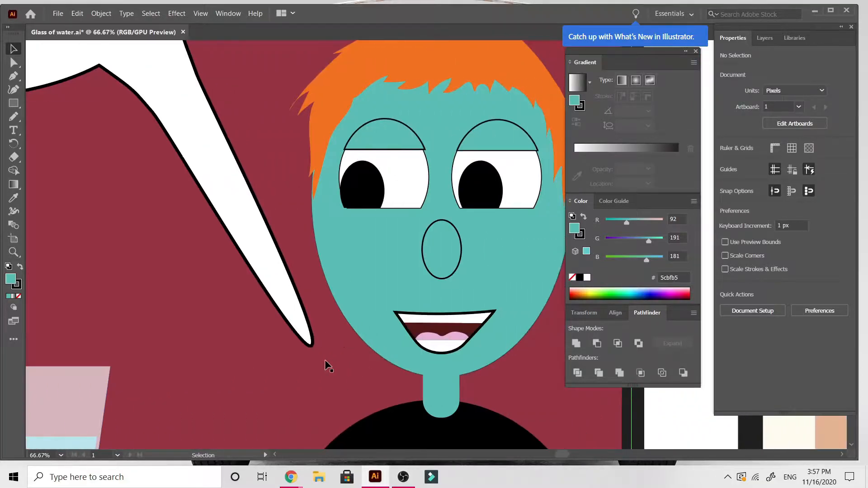
scroll(325, 360, "right", 10)
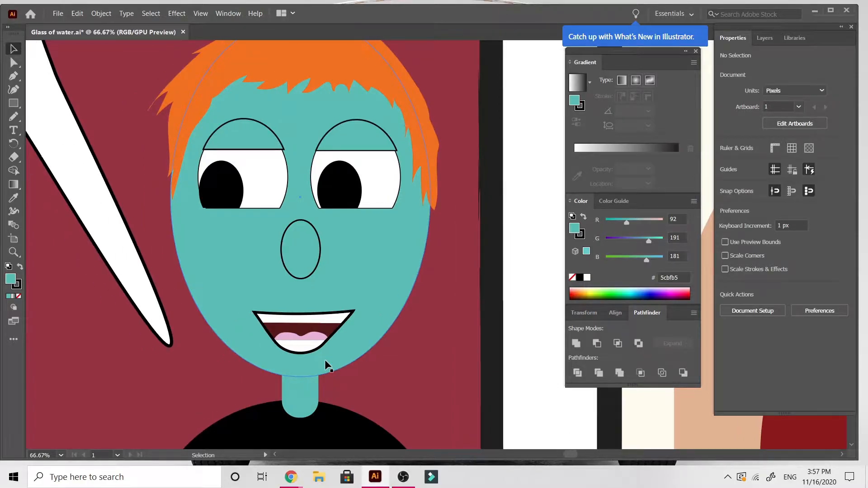
scroll(324, 360, "left", 2)
key("ctrl+equal")
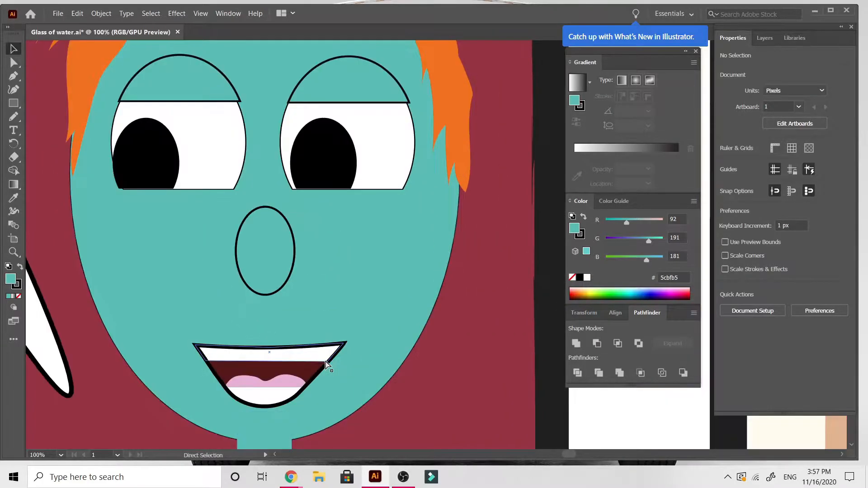
key("ctrl+equal")
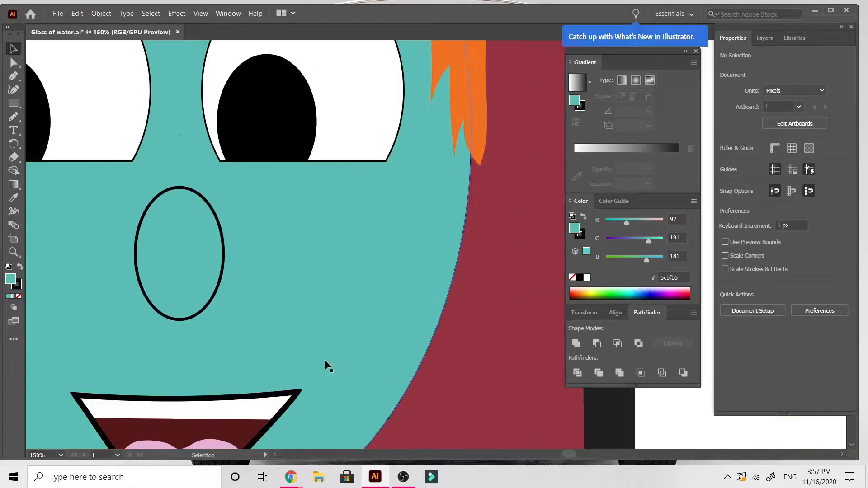
Step: Isolate the waiter's left eyelid, lower its outer corner with Direct Selection and shift its top anchor slightly outward and down
scroll(325, 360, "up", 10)
left_click(220, 224)
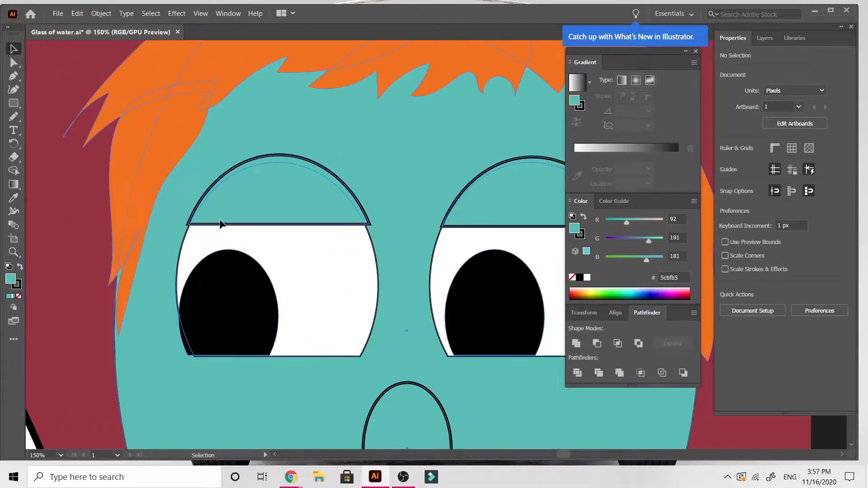
double_click(262, 155)
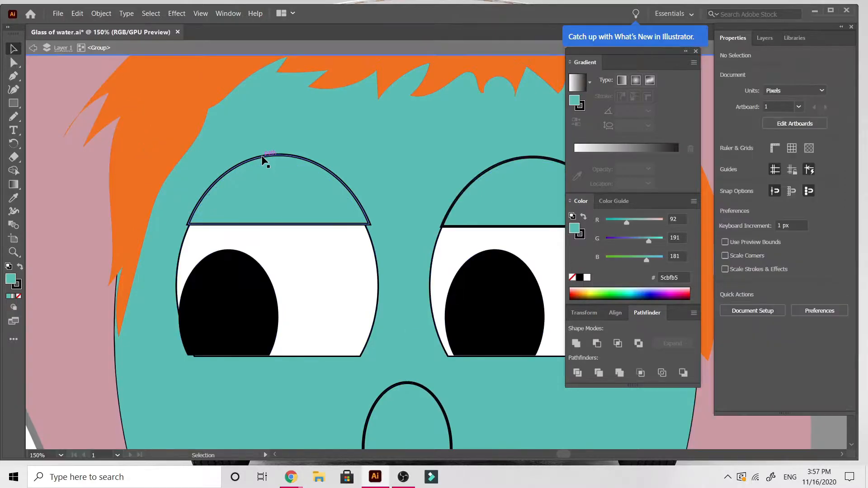
left_click(13, 63)
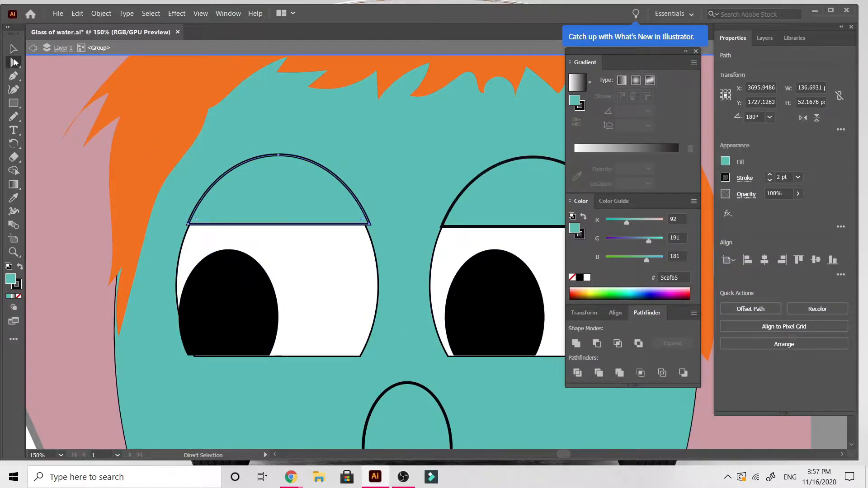
left_click_drag(189, 225, 177, 260)
mouse_move(279, 156)
left_mouse_down()
mouse_move(240, 170)
mouse_move(266, 161)
left_mouse_up()
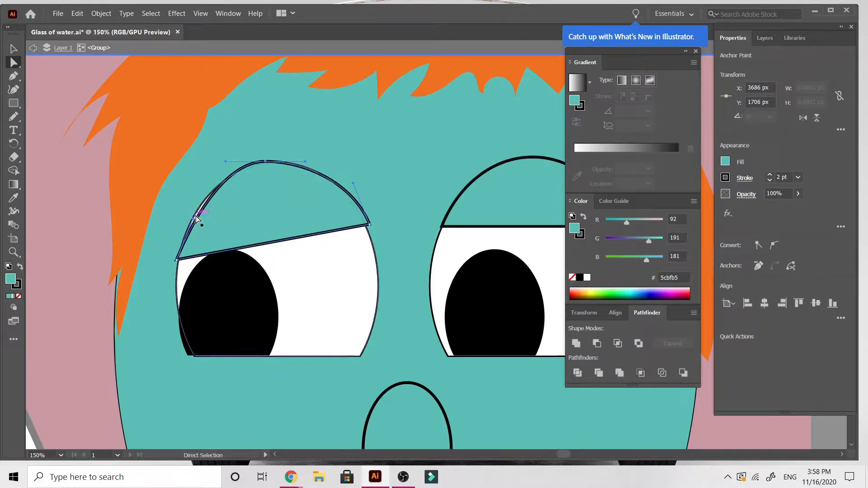
Step: Move the whole slanted eyelid path slightly outward to cover the white gap along the eye's outer edge
key("ctrl+plus")
key("ctrl+plus")
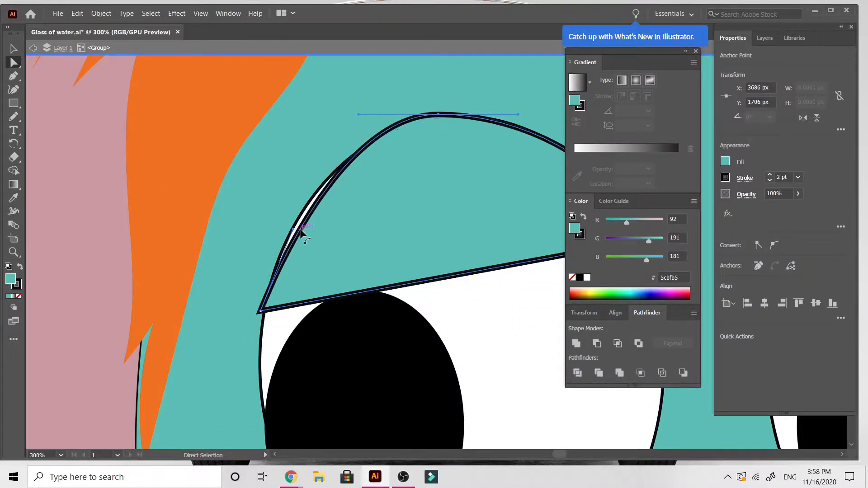
left_click(300, 232)
left_click_drag(302, 234, 295, 232)
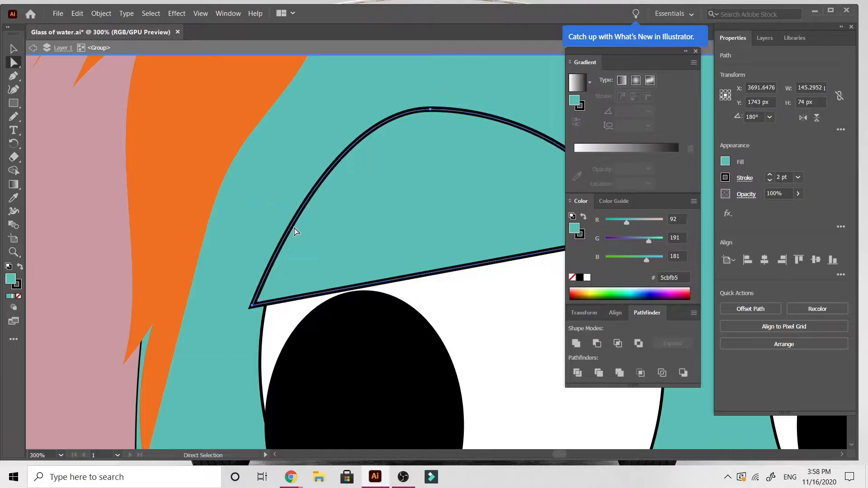
Step: Pull the eyelid's outer corner back onto the eye outline and bend its handle outward to match the eye's curve
scroll(296, 230, "down", 4)
scroll(296, 231, "right", 7)
scroll(295, 231, "up", 5)
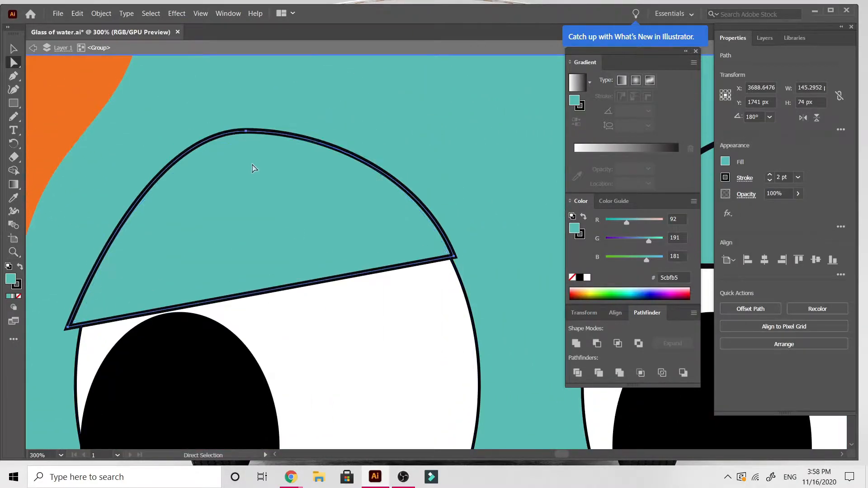
left_click_drag(66, 331, 81, 326)
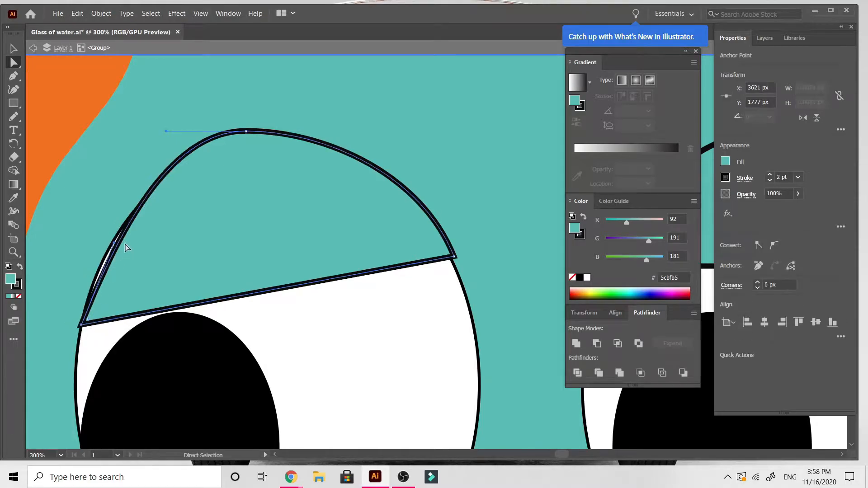
left_click_drag(114, 245, 86, 243)
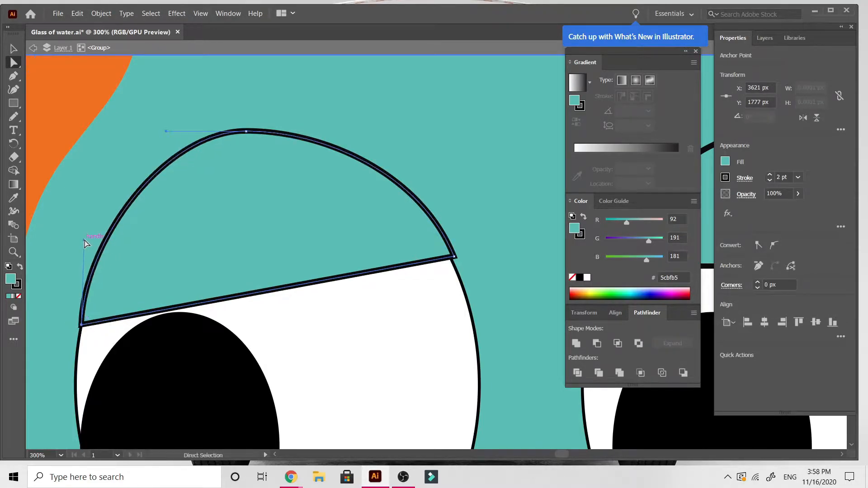
Step: Tilt the handles of the eyelid's top anchor to round the upper curve, and leave isolation mode
left_click(246, 131)
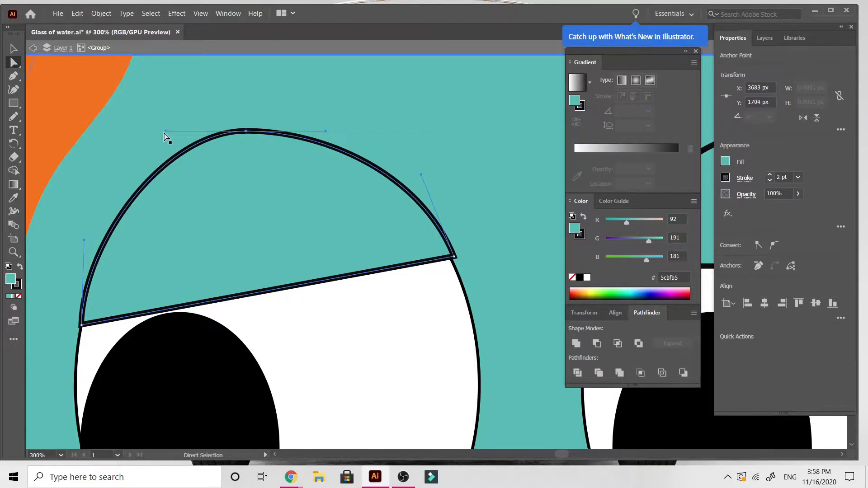
left_click_drag(166, 132, 171, 144)
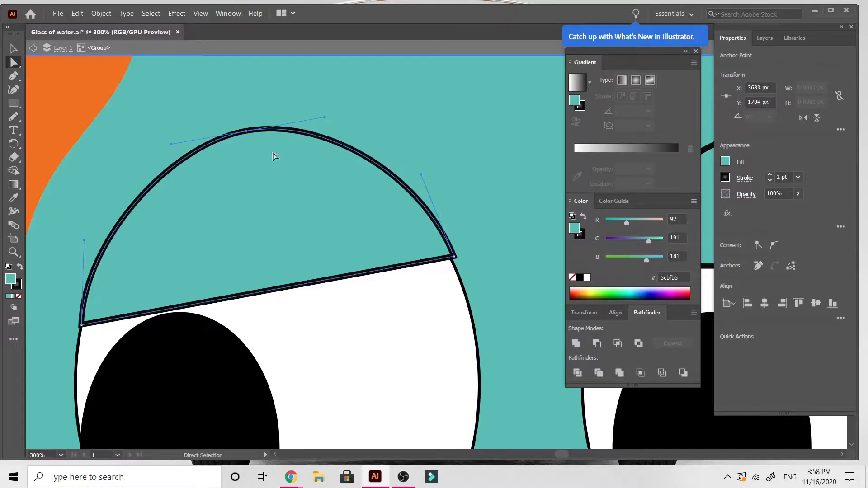
key("ctrl+minus")
key("ctrl+minus")
key("ctrl+minus")
key("ctrl+minus")
key("ctrl+minus")
key("ctrl+minus")
key("ctrl+minus")
key("ctrl+minus")
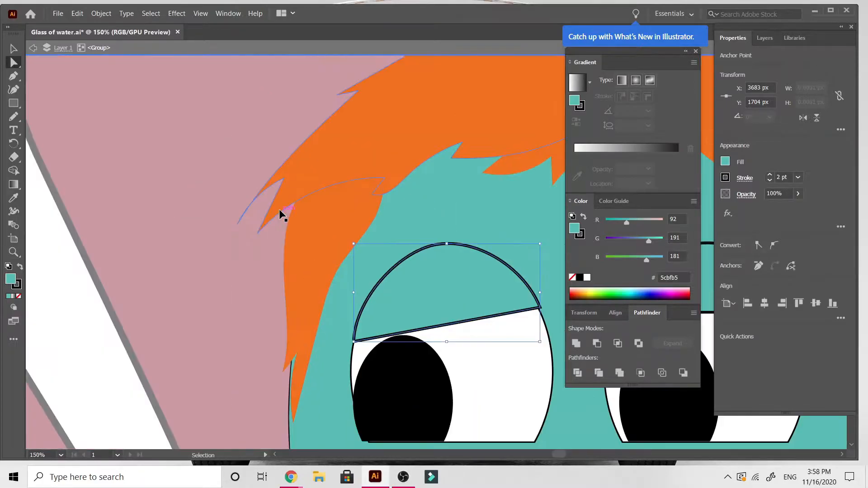
key("ctrl+minus")
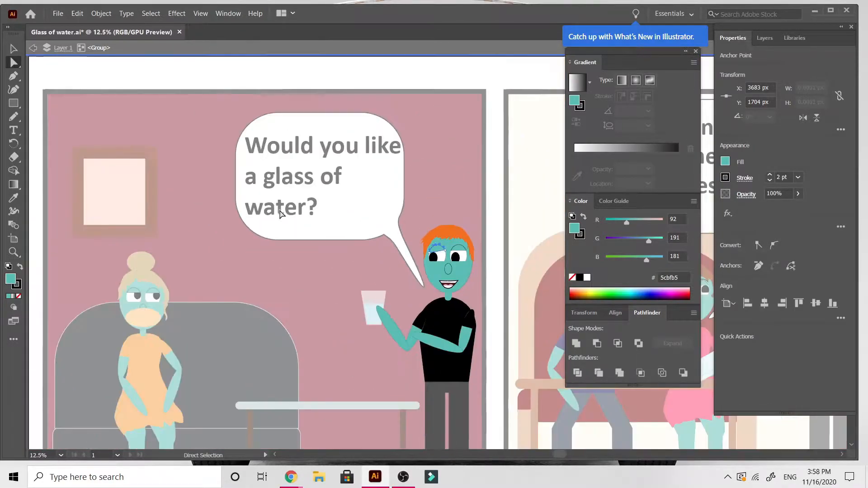
double_click(520, 71)
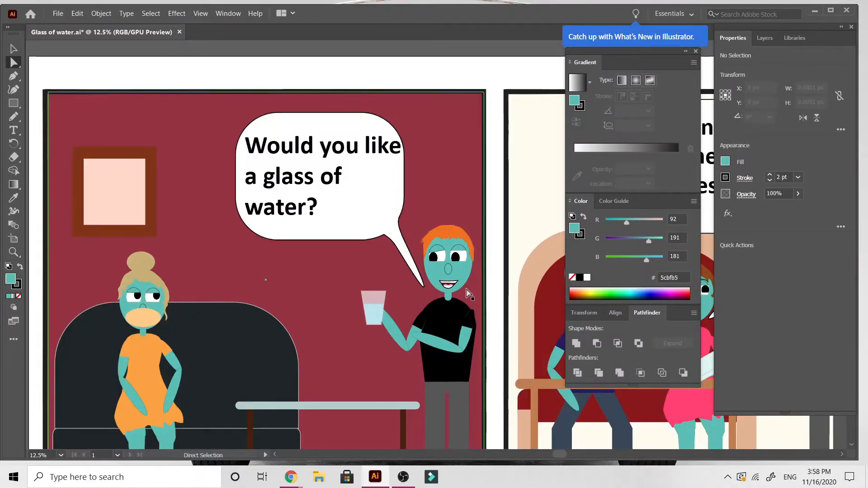
Step: Duplicate the slanted left eyelid by pasting a copy of it
scroll(469, 294, "right", 3)
scroll(469, 294, "up", 4)
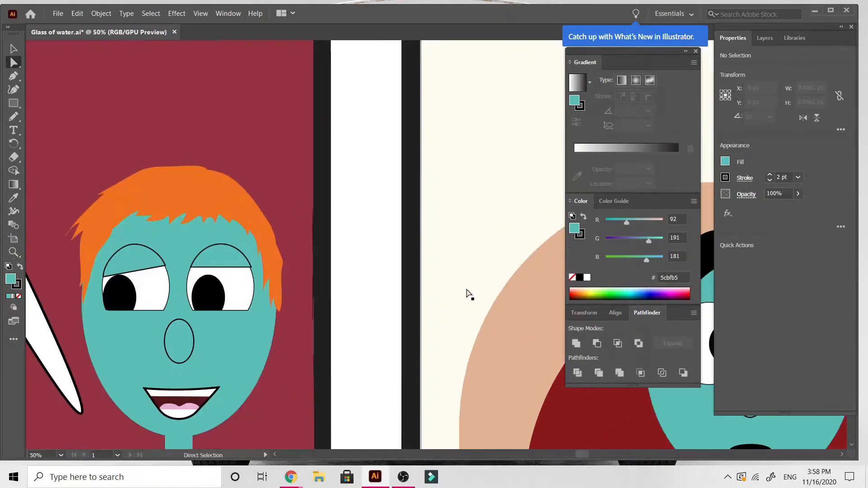
scroll(469, 294, "down", 3)
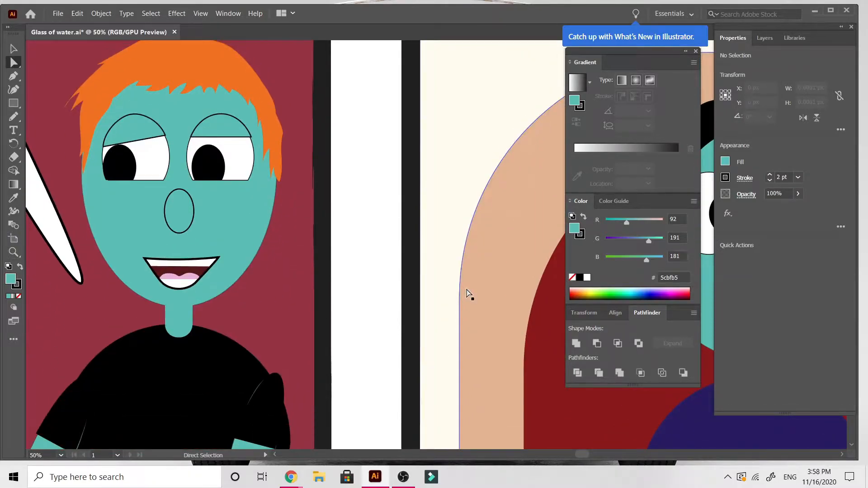
scroll(469, 294, "left", 5)
scroll(469, 294, "up", 3)
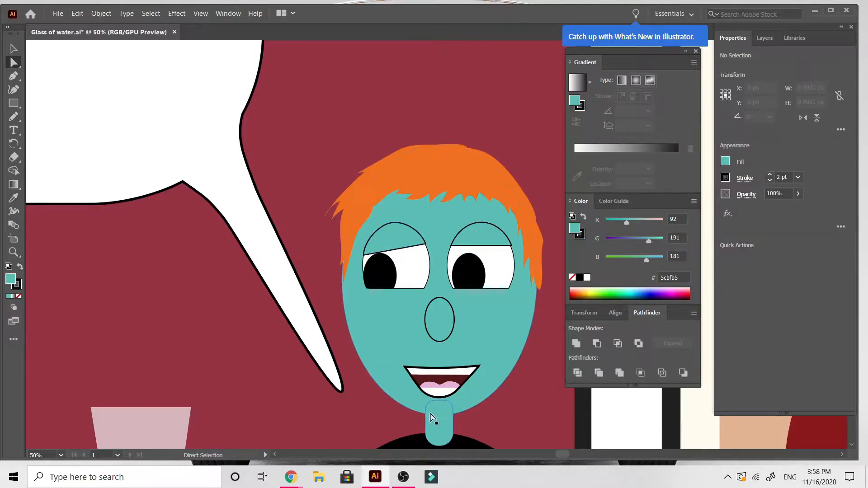
key("ctrl+plus")
scroll(432, 414, "right", 5)
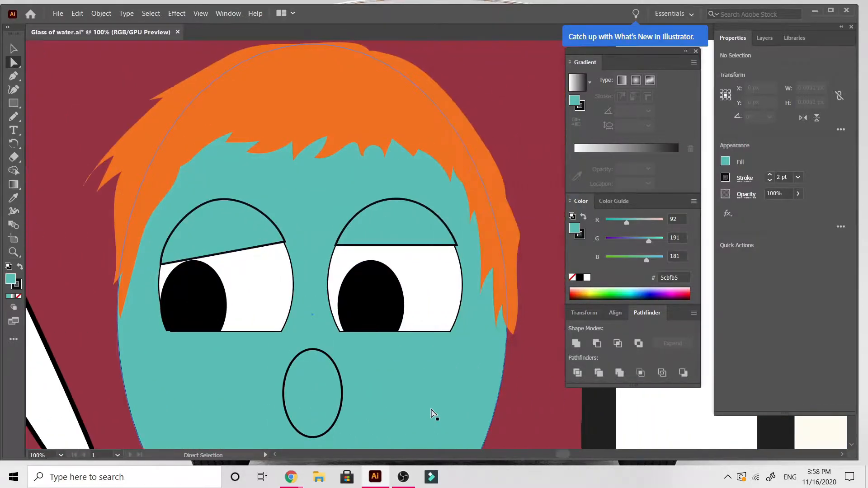
scroll(432, 413, "left", 3)
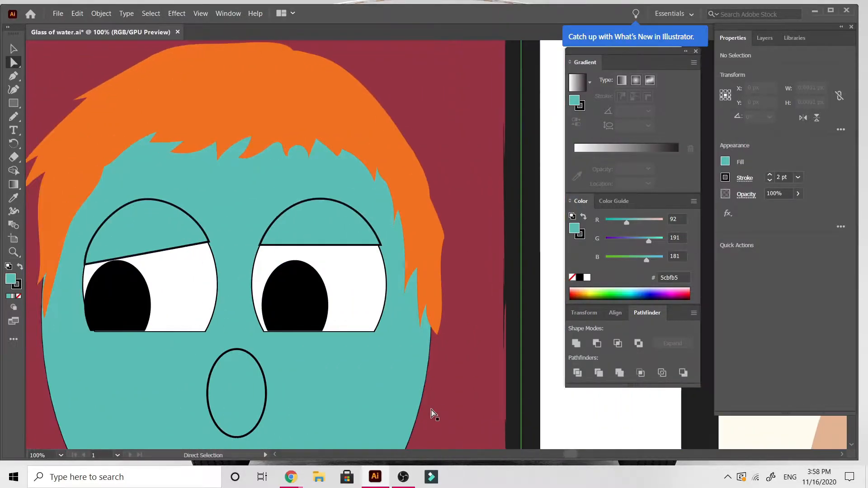
left_click(179, 218)
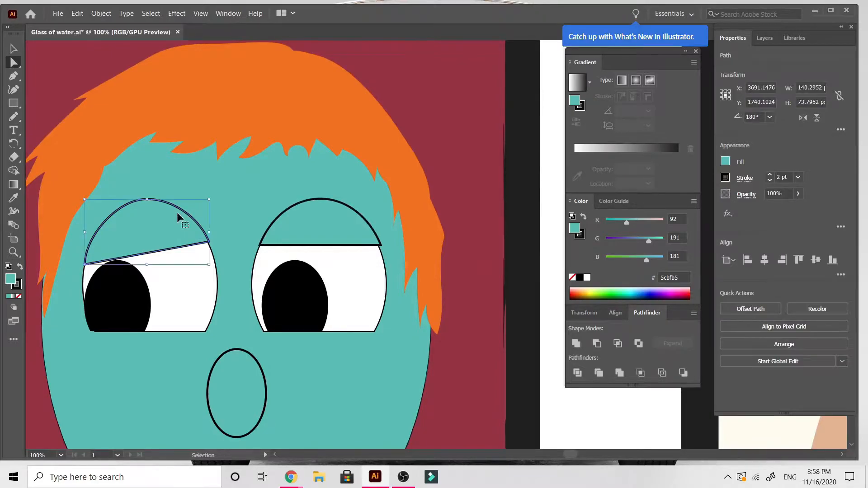
key("ctrl+c")
key("ctrl+v")
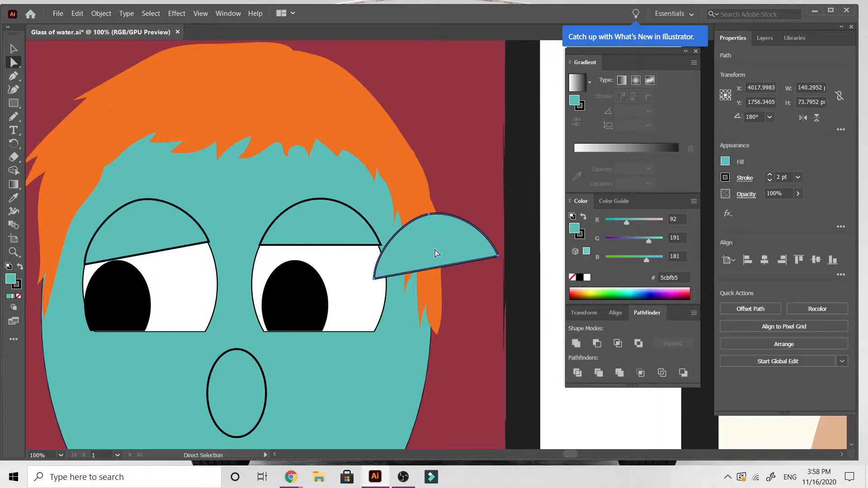
Step: Mirror the pasted eyelid copy by reflecting it across the vertical axis
right_click(435, 248)
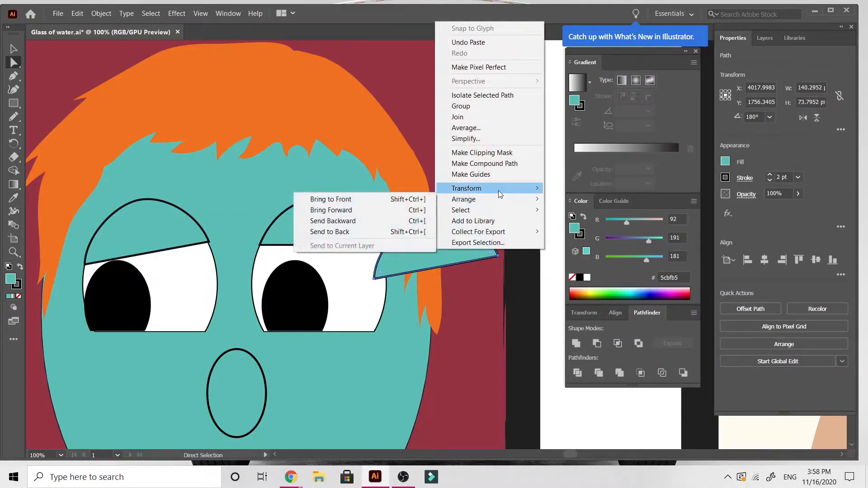
mouse_move(498, 189)
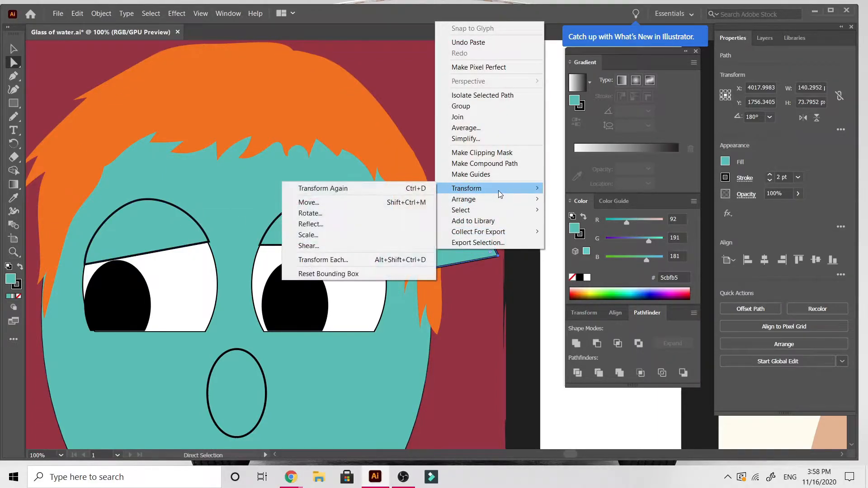
left_click(400, 224)
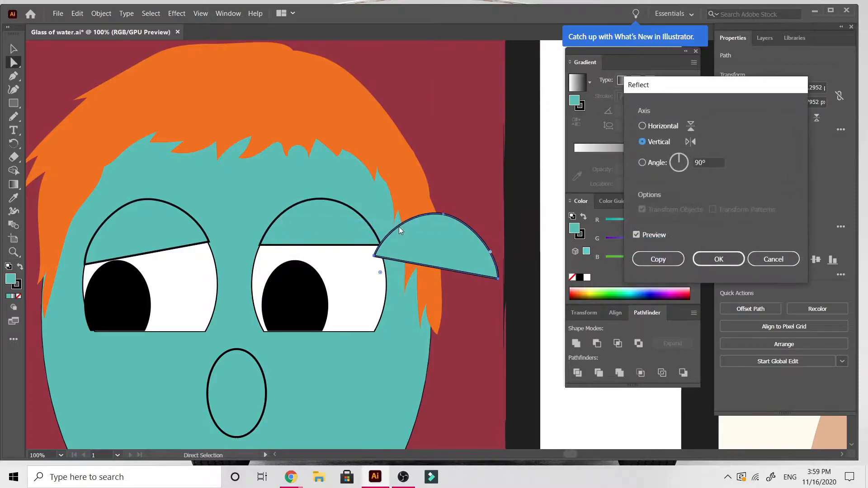
left_click(719, 259)
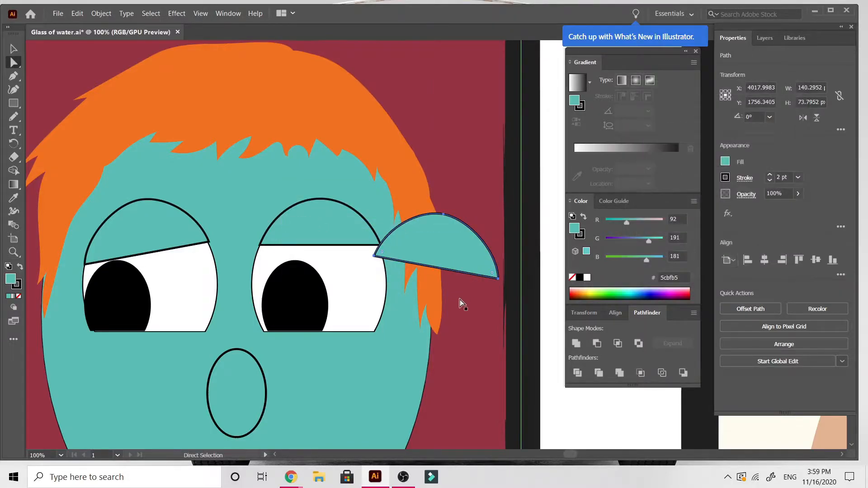
Step: Delete the waiter's old straight right eyelid and move the mirrored slanted copy onto that eye
left_click(298, 221)
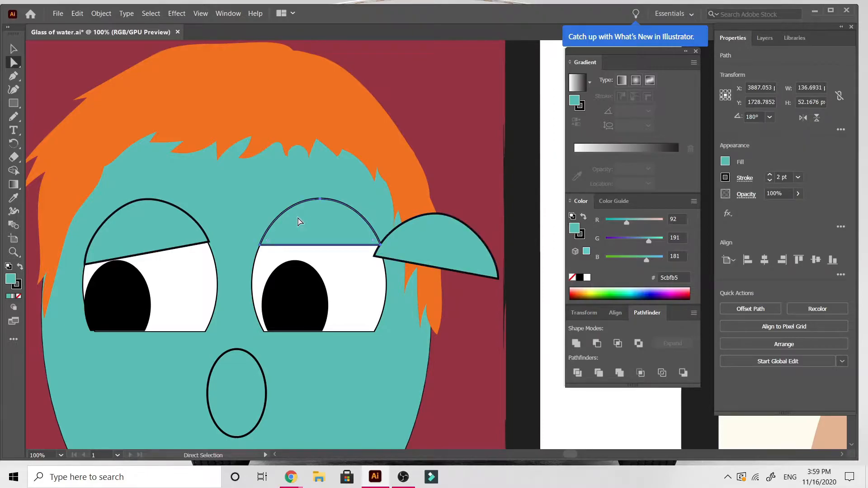
key("Delete")
left_click_drag(391, 254, 333, 242)
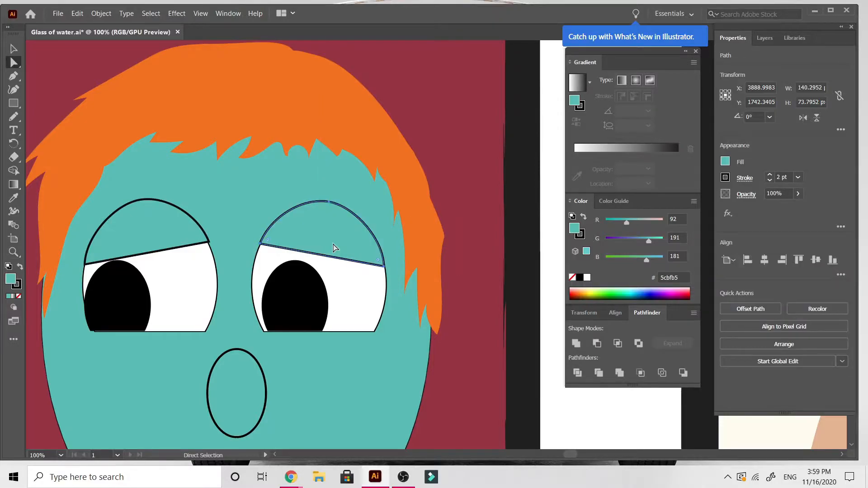
left_click(484, 320)
Step: Review the first two comic panels, comparing the eyes and expressions of the waiter and the seated characters
key("ctrl+minus")
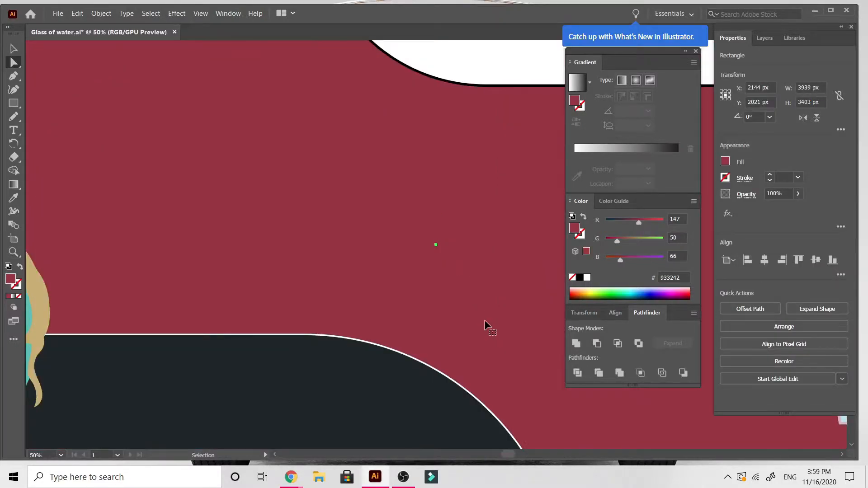
key("ctrl+minus")
key("ctrl+minus")
key("ctrl+minus")
key("ctrl+minus")
key("ctrl+minus")
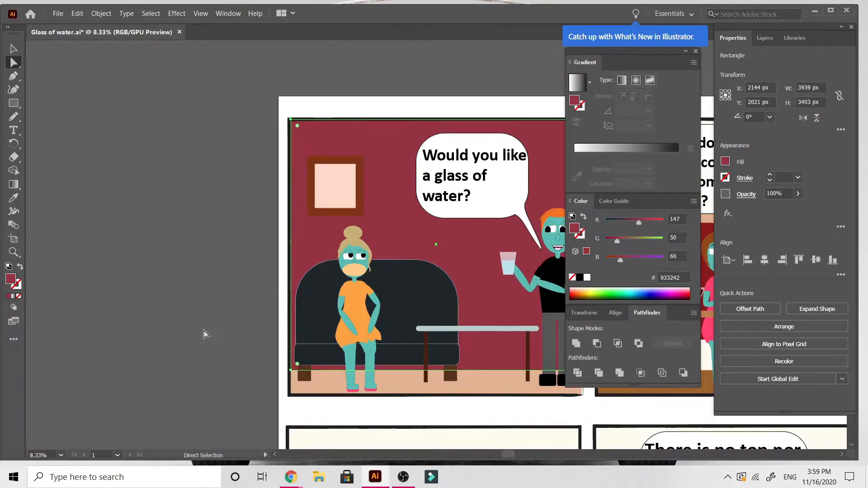
left_click(202, 332)
scroll(186, 329, "right", 3)
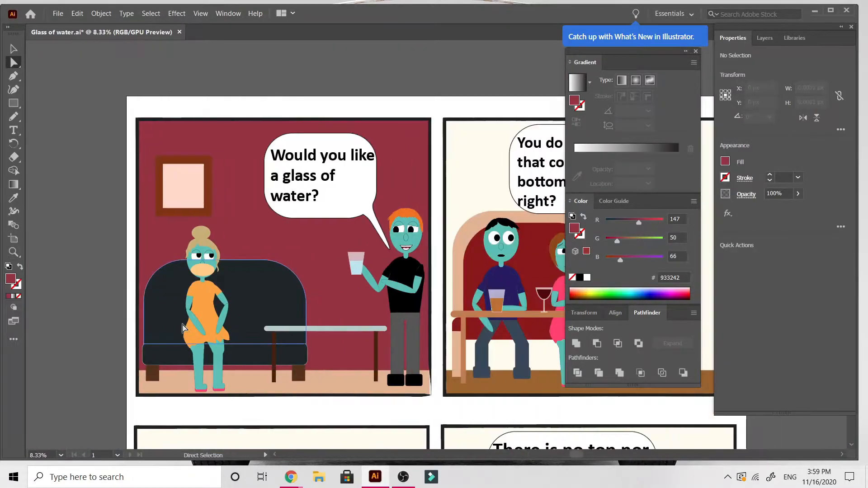
scroll(184, 329, "right", 3)
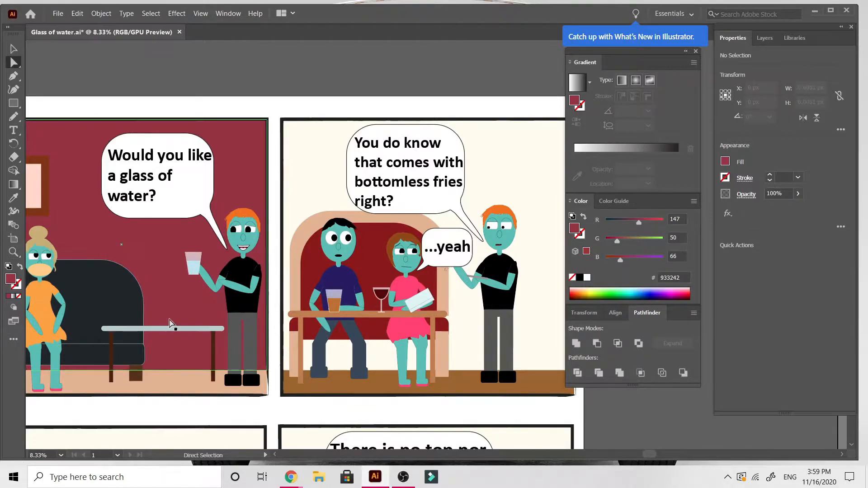
key("ctrl+equal")
key("ctrl+equal")
key("ctrl+equal")
key("ctrl+equal")
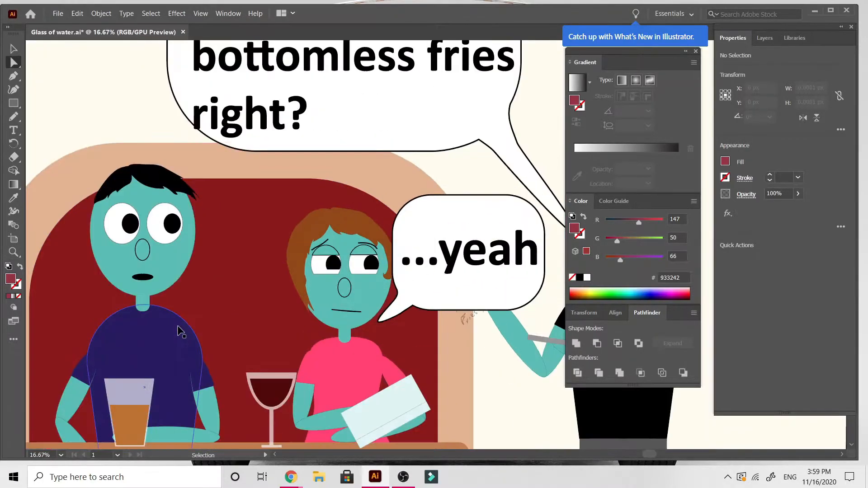
scroll(254, 339, "left", 15)
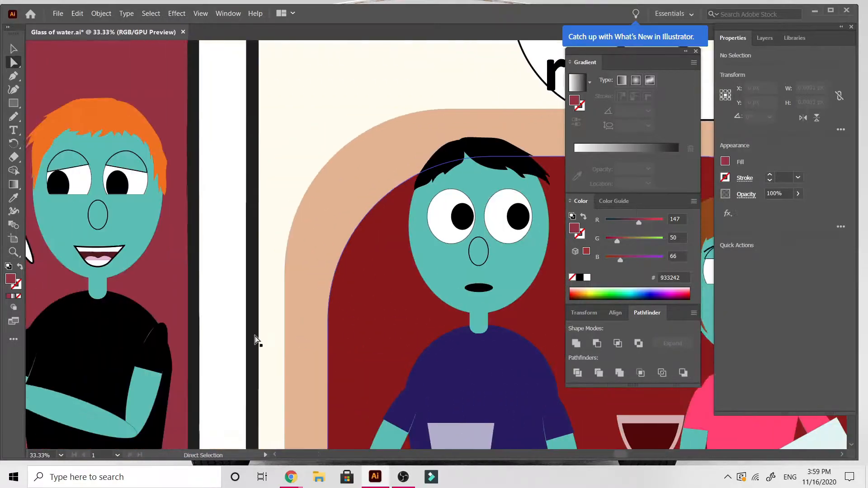
scroll(256, 341, "left", 5)
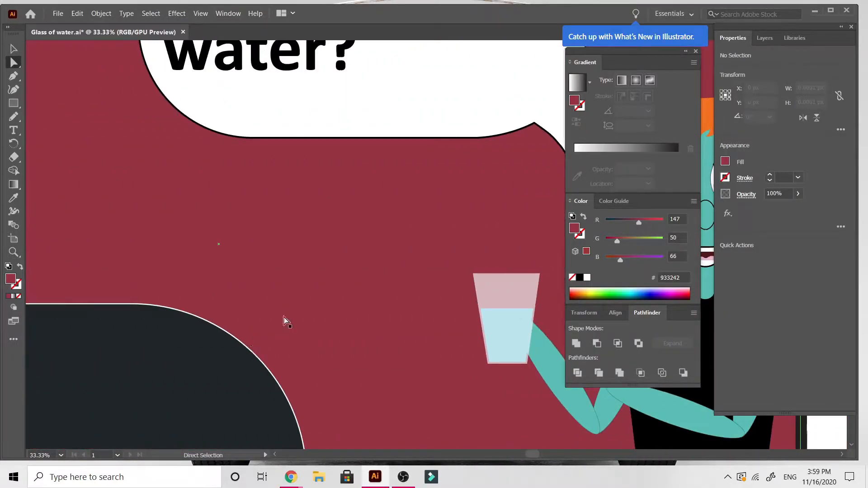
scroll(285, 324, "left", 8)
scroll(285, 322, "left", 1)
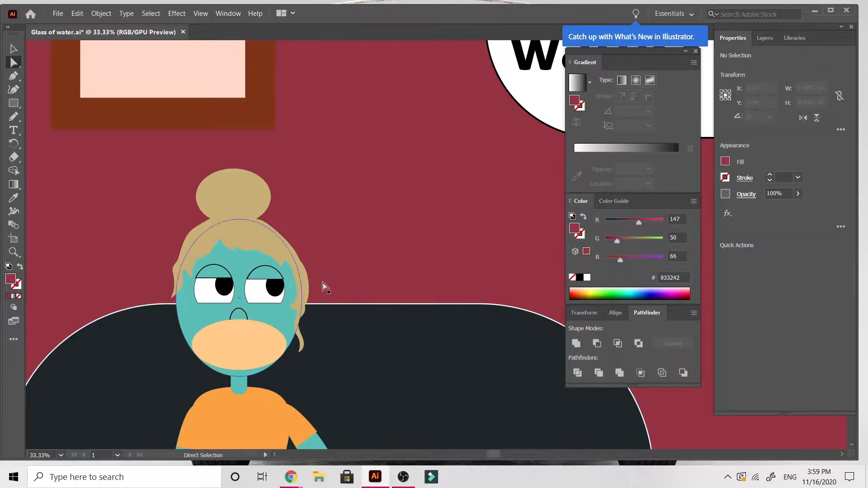
scroll(290, 286, "right", 10)
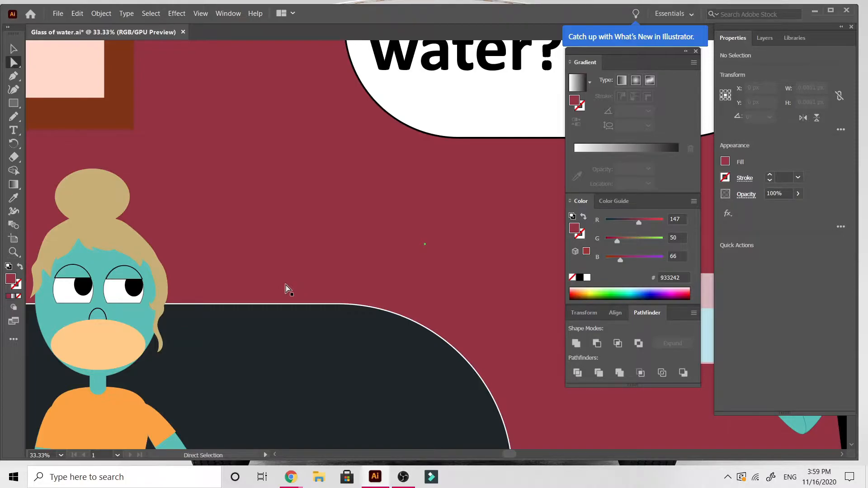
scroll(286, 290, "down", 4)
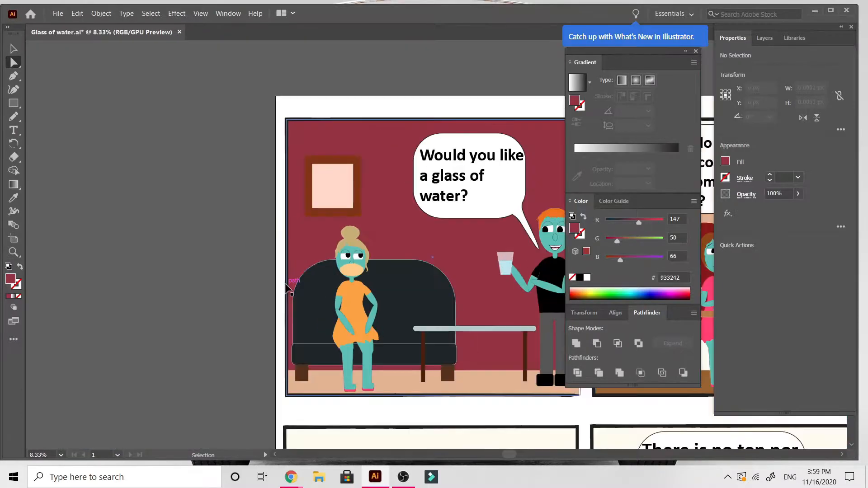
Step: Isolate the first-panel waiter's group and rotate the mouth outline with its teeth counterclockwise into a lopsided smile
left_click(13, 49)
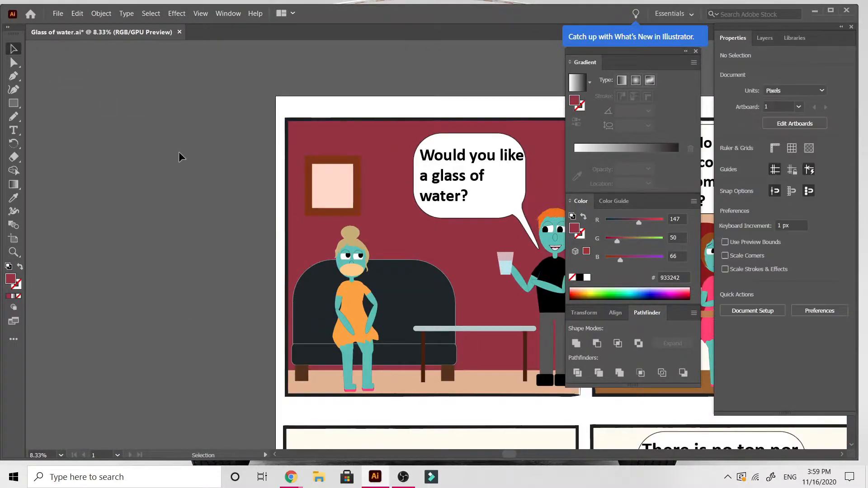
scroll(180, 156, "right", 3)
scroll(180, 156, "up", 5)
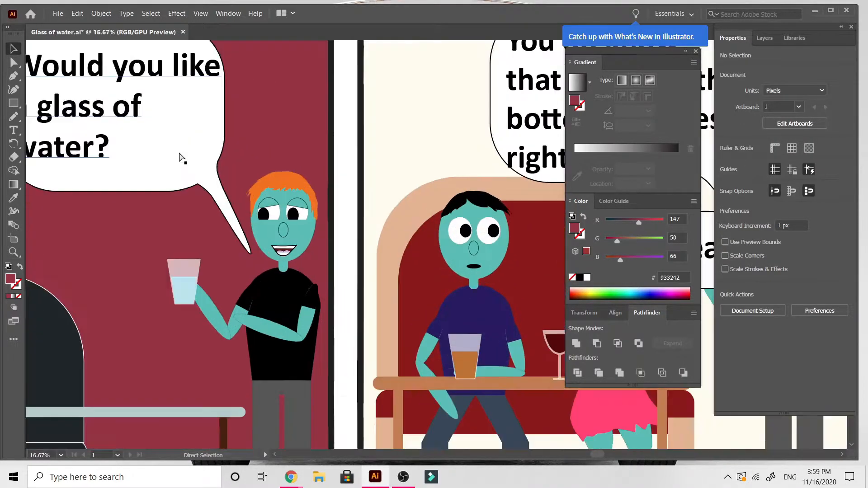
scroll(180, 156, "left", 5)
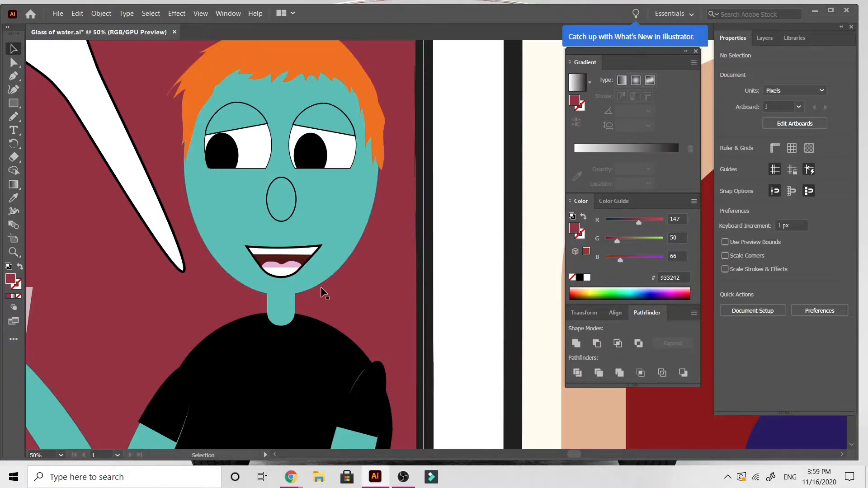
scroll(322, 289, "up", 3)
scroll(321, 287, "down", 3)
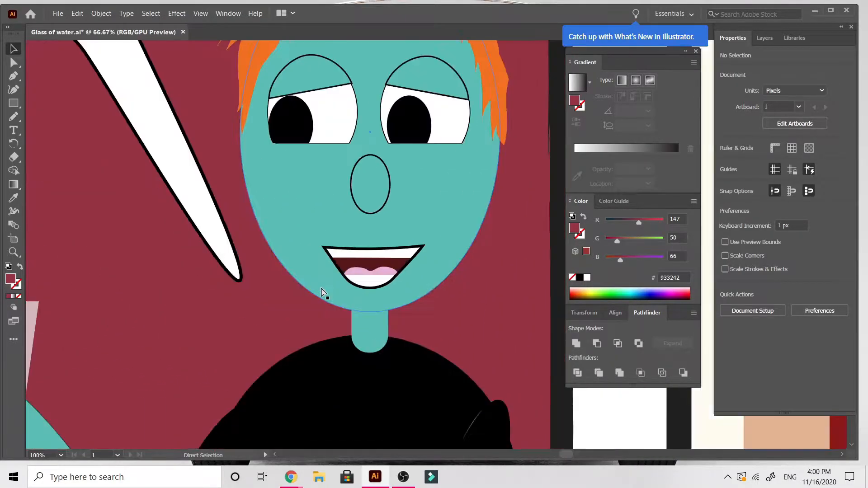
scroll(321, 288, "down", 1)
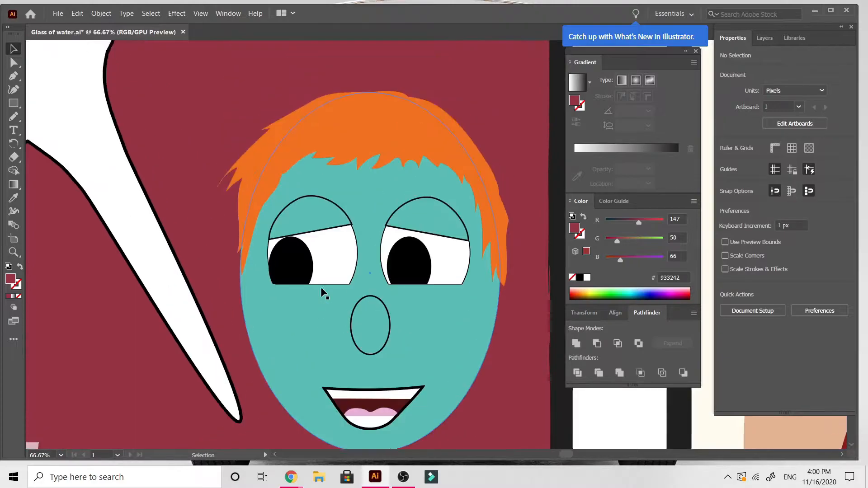
left_click(334, 379)
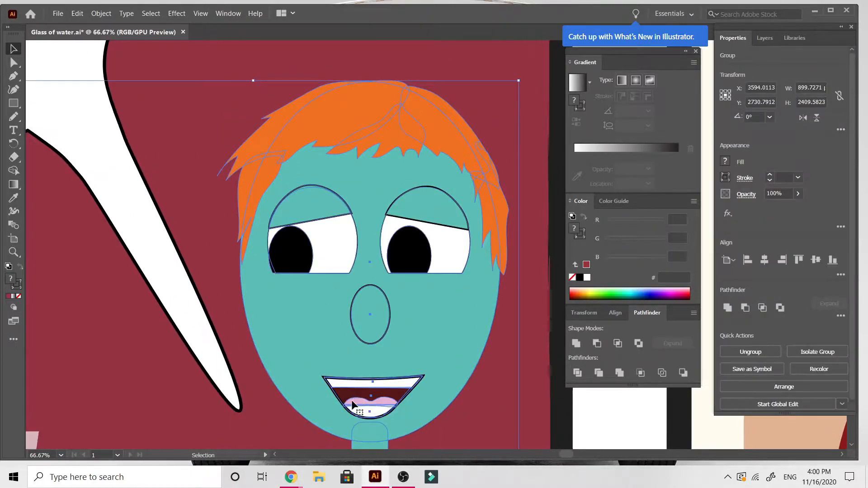
scroll(353, 403, "down", 3)
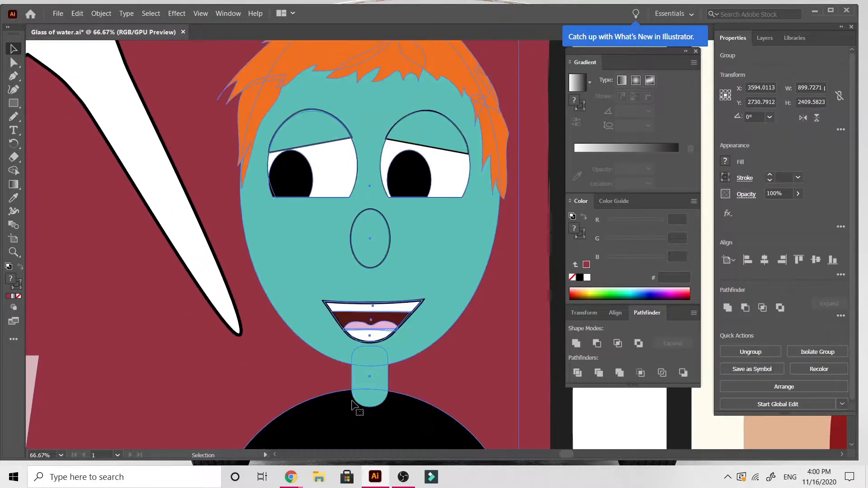
double_click(327, 309)
left_click(327, 308)
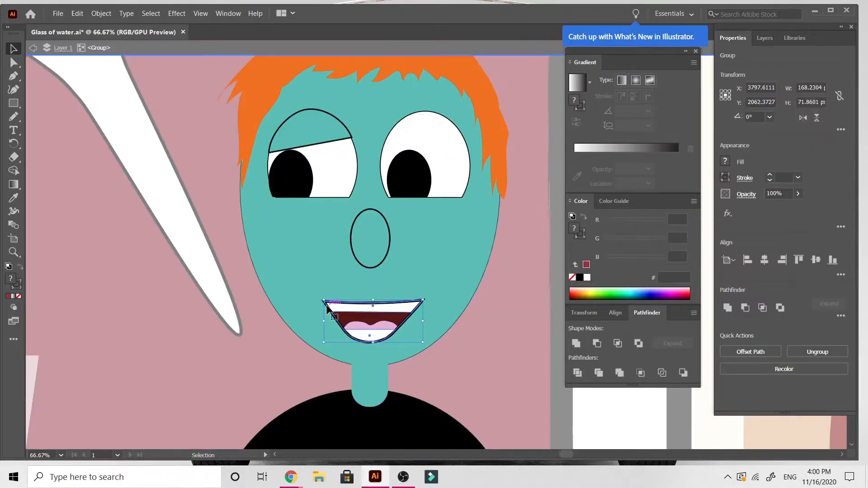
mouse_move(426, 345)
left_mouse_down()
mouse_move(445, 338)
mouse_move(436, 337)
left_mouse_up()
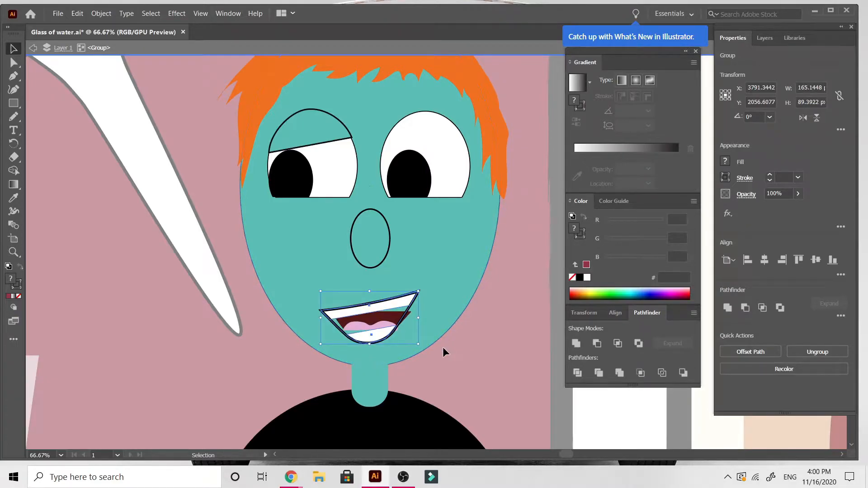
Step: Rotate the dark mouth interior about 12° and the pink tongue about 14° counterclockwise to match the tilted mouth
key("ctrl+plus")
key("ctrl+plus")
scroll(445, 353, "down", 1)
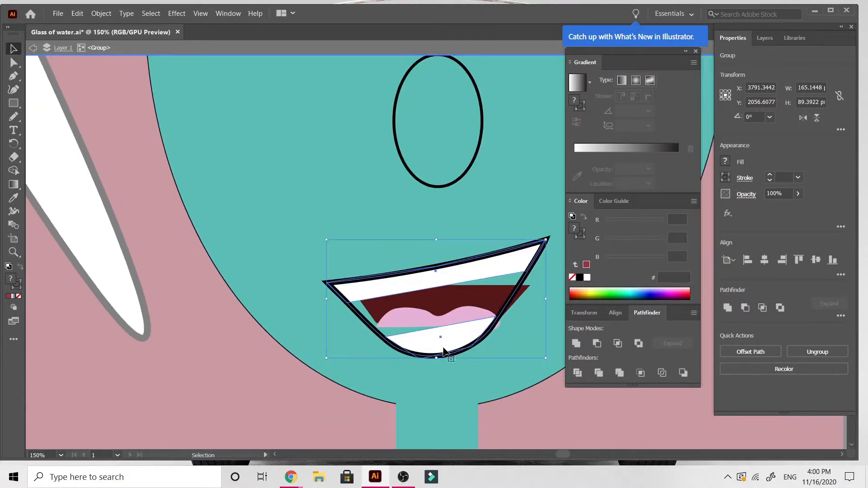
left_click(520, 300)
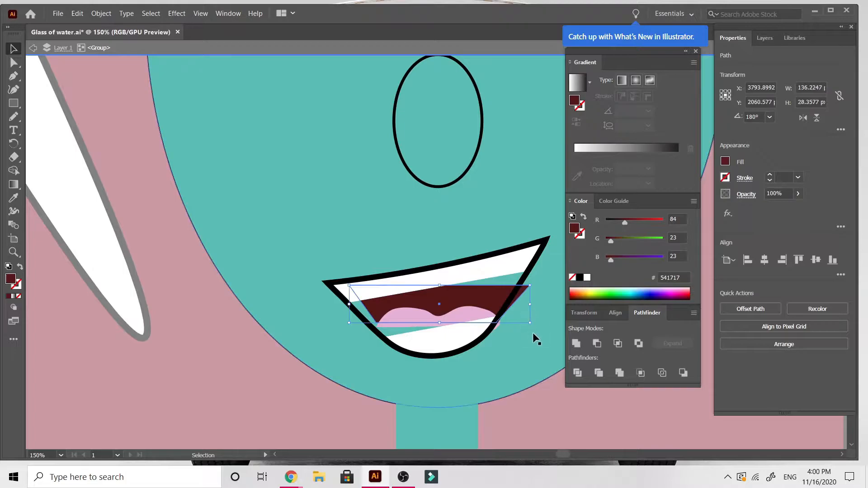
left_click_drag(533, 325, 538, 305)
left_click(474, 317)
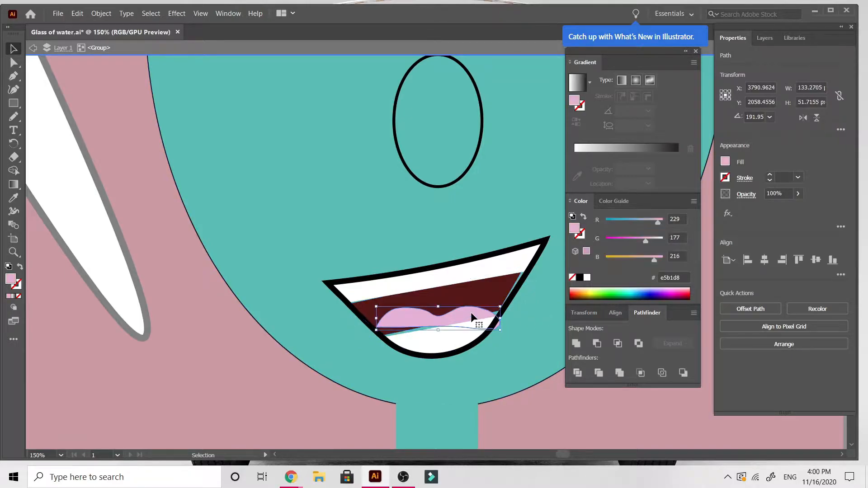
left_click_drag(505, 334, 506, 318)
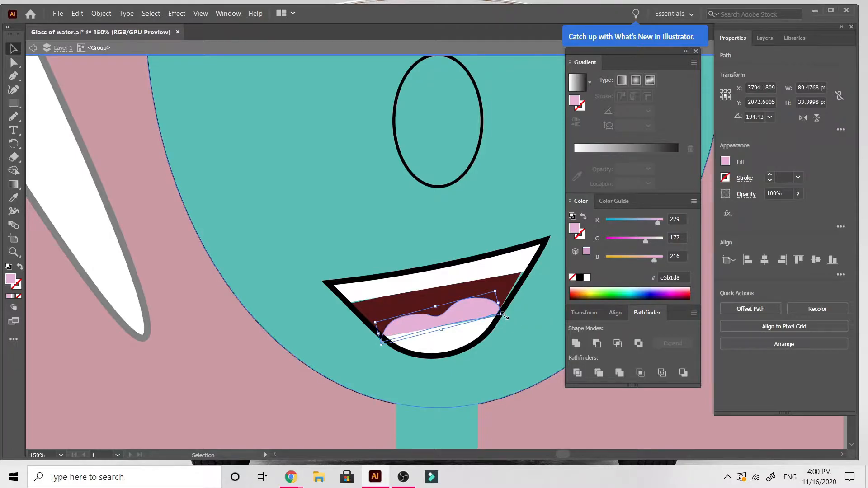
Step: Fine-tune the dark mouth interior's rotation to about 190.45° so its edges meet the teeth and mouth outline
left_click(510, 287)
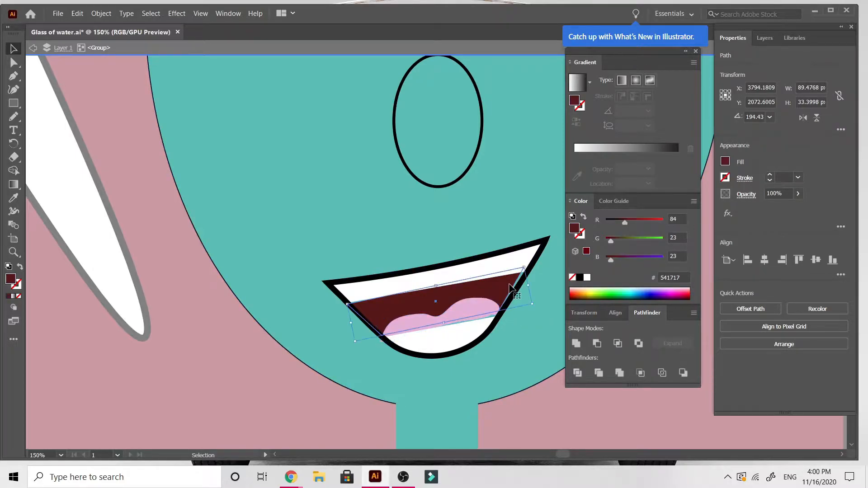
left_click_drag(538, 306, 537, 309)
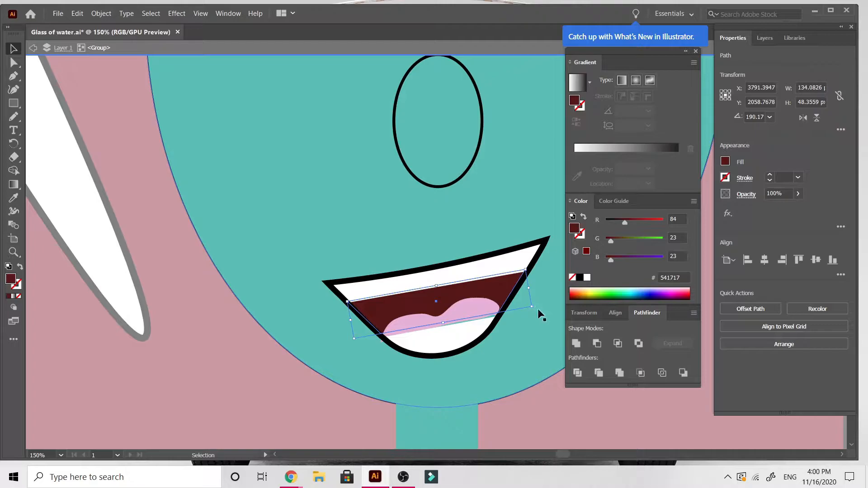
left_click_drag(537, 306, 539, 311)
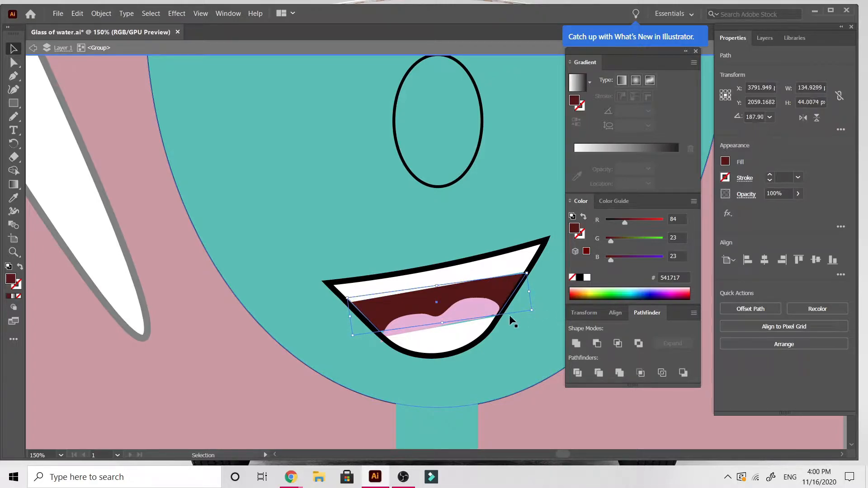
left_click_drag(350, 339, 355, 343)
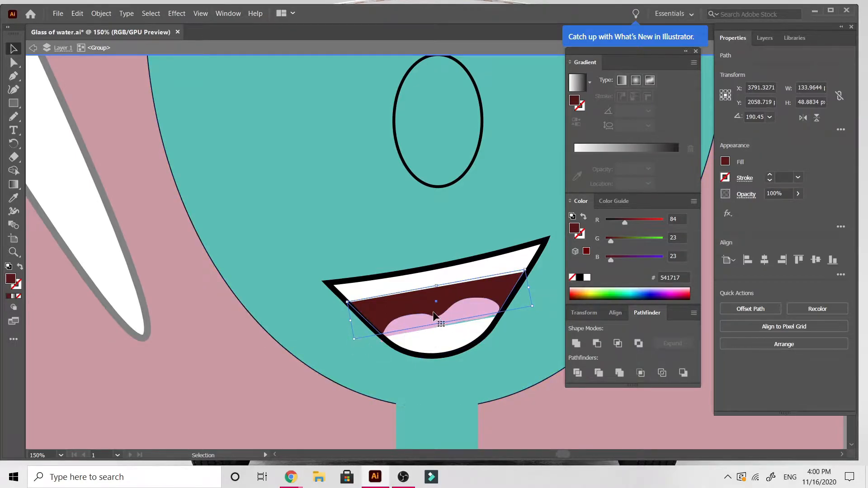
Step: Shift the pink tongue 1 px horizontally toward the raised corner of the mouth
left_click(457, 376)
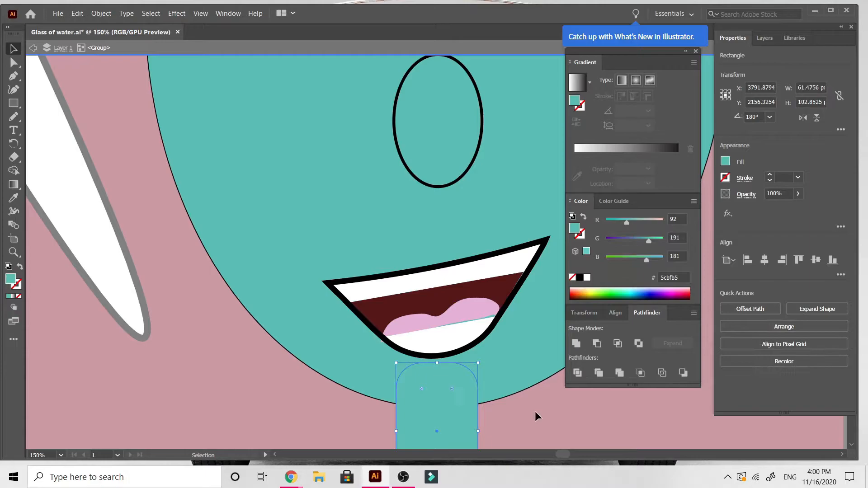
left_click(471, 313)
left_click_drag(471, 314, 472, 311)
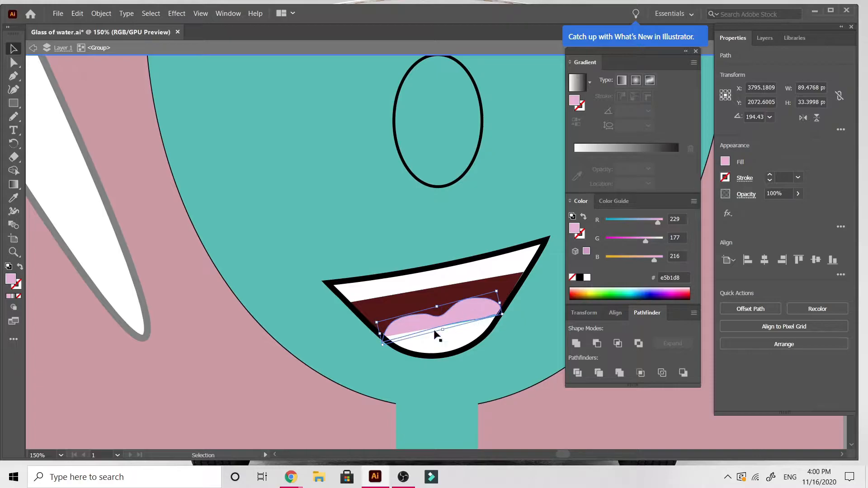
Step: Deselect the tongue and exit the waiter's isolated group to return to the whole comic
left_click(537, 405)
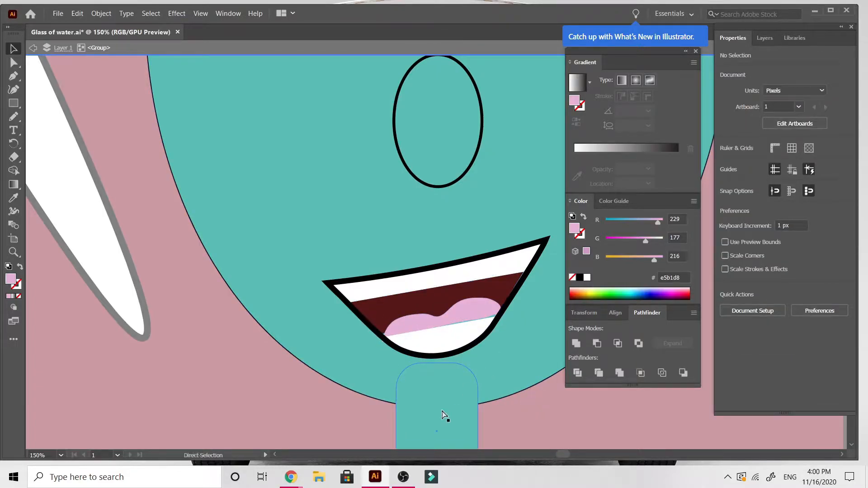
scroll(442, 409, "down", 6)
scroll(442, 415, "down", 1)
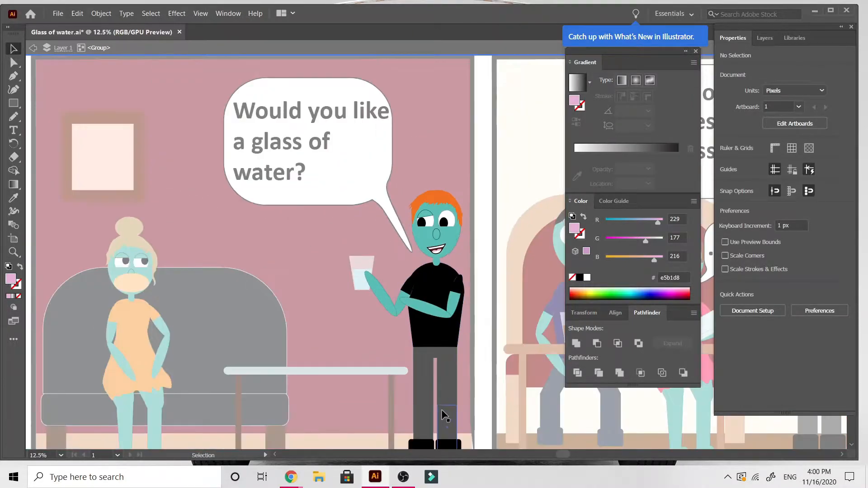
key("-")
scroll(432, 222, "down", 2)
left_click(415, 108)
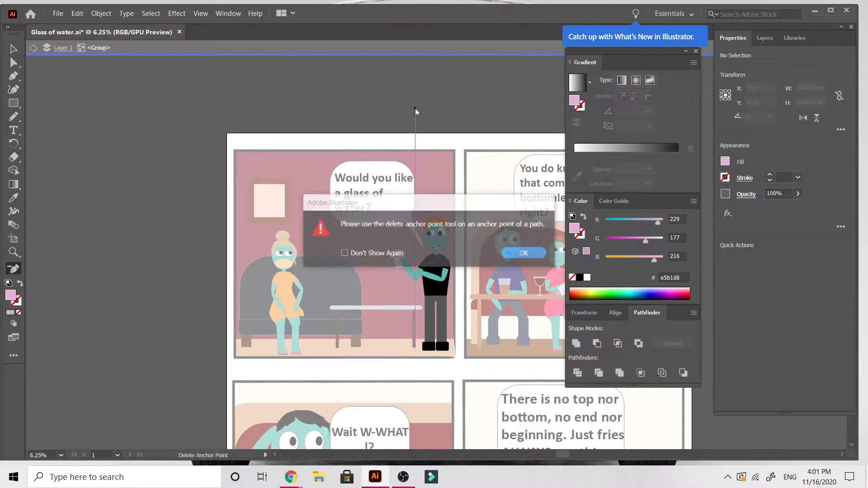
left_click(522, 254)
key("v")
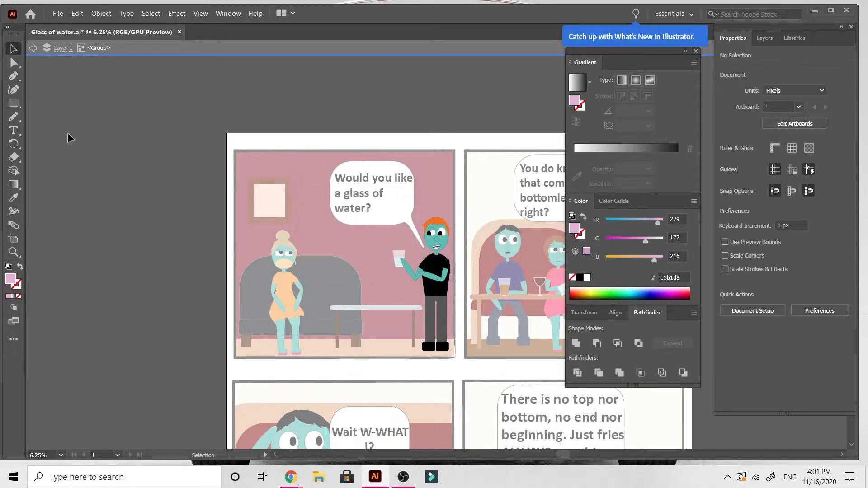
double_click(68, 137)
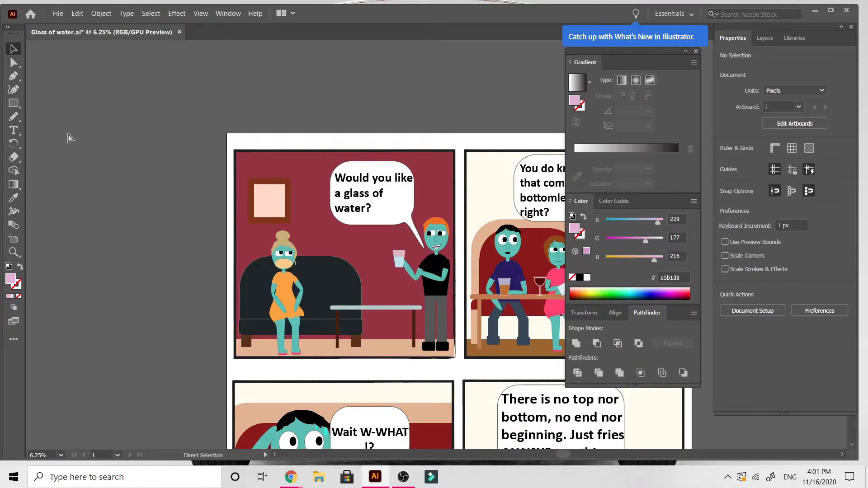
Step: Move the first-panel glass of water slightly up and right over the waiter's raised hand, to X 3127 px, Y 2224 px
key("ctrl+plus")
key("ctrl+plus")
key("ctrl+plus")
key("ctrl+plus")
key("ctrl+plus")
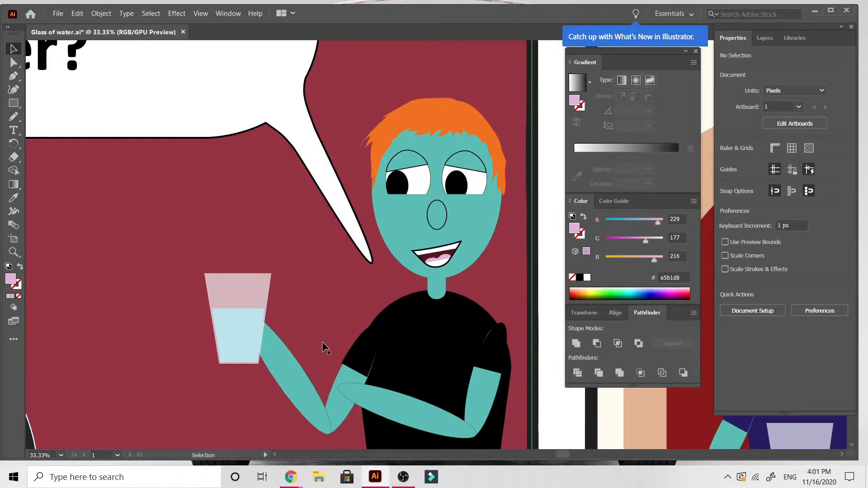
scroll(324, 346, "down", 5)
scroll(324, 347, "left", 2)
scroll(324, 347, "up", 6)
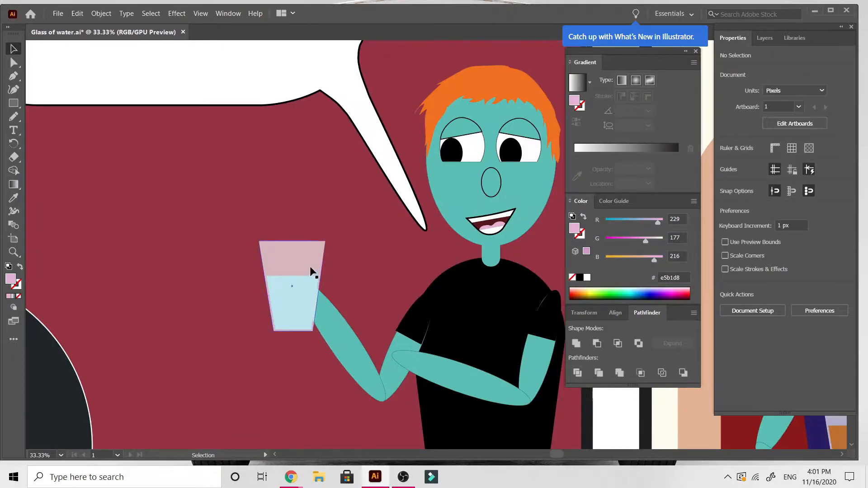
mouse_move(311, 260)
left_mouse_down()
mouse_move(311, 247)
mouse_move(311, 256)
left_mouse_up()
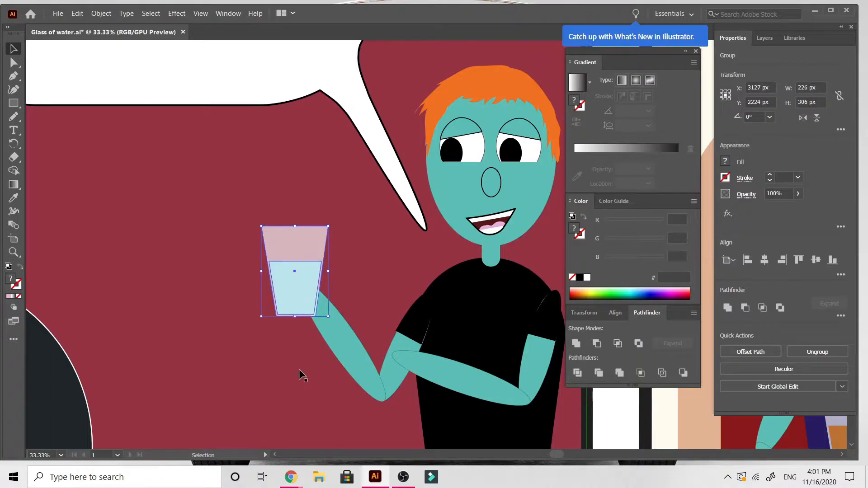
key("ctrl+minus")
key("ctrl+minus")
key("ctrl+minus")
key("ctrl+minus")
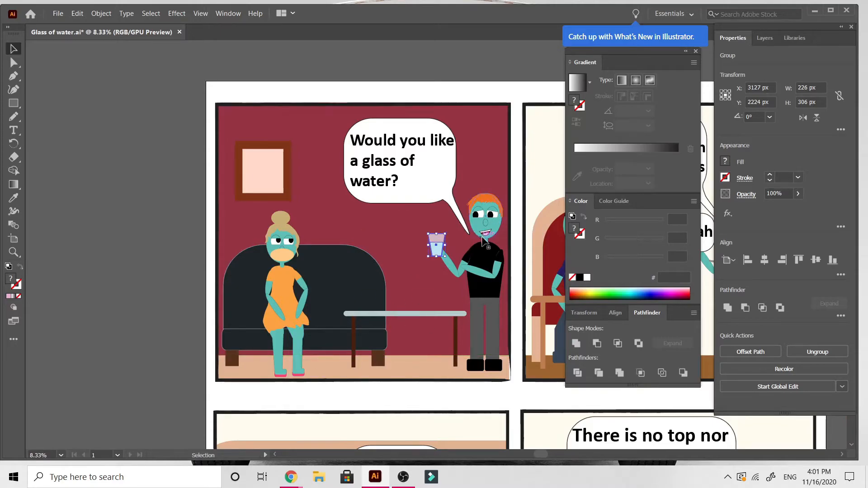
left_click(96, 290)
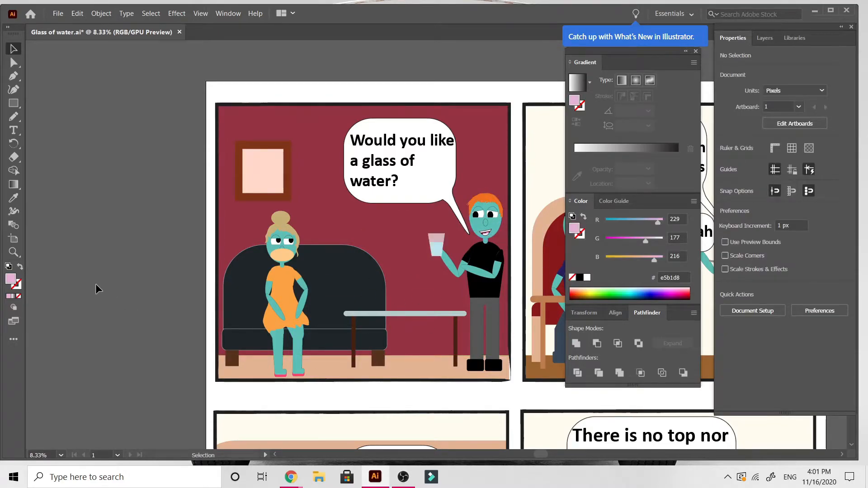
Step: Set the outline of the first-panel waiter's eyelid nearest the panel border to 3 pt
scroll(96, 289, "right", 3)
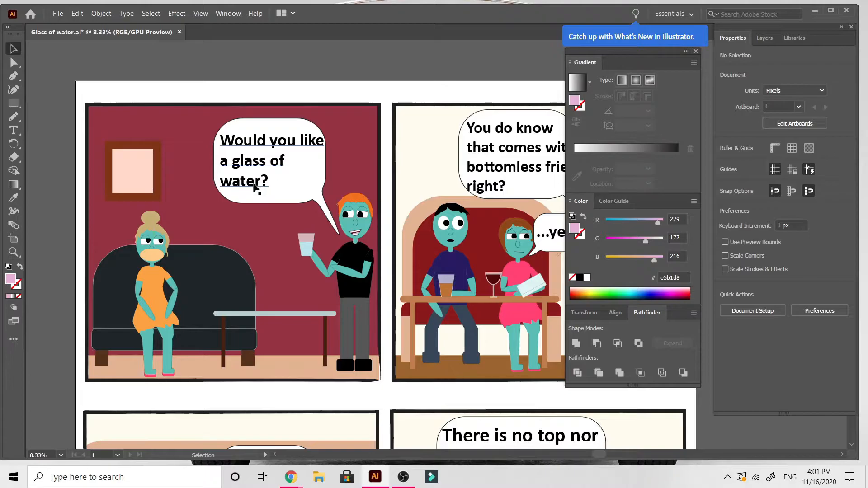
scroll(243, 266, "right", 5)
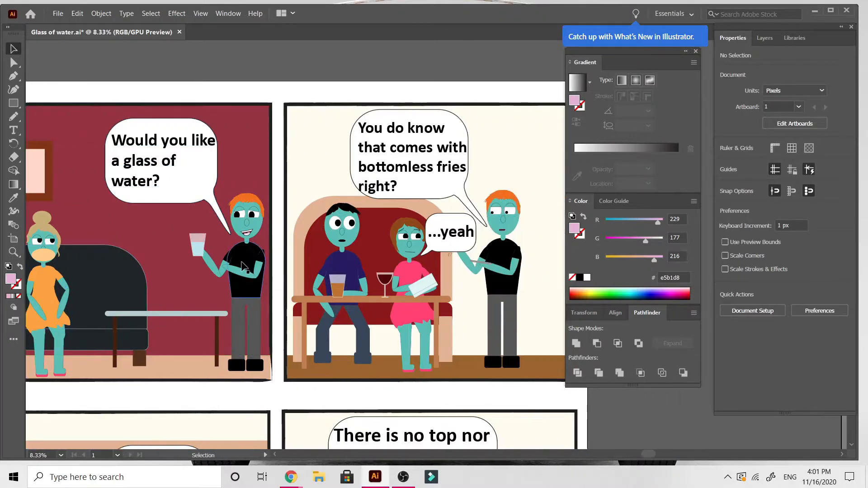
scroll(243, 266, "left", 2)
scroll(240, 262, "left", 1)
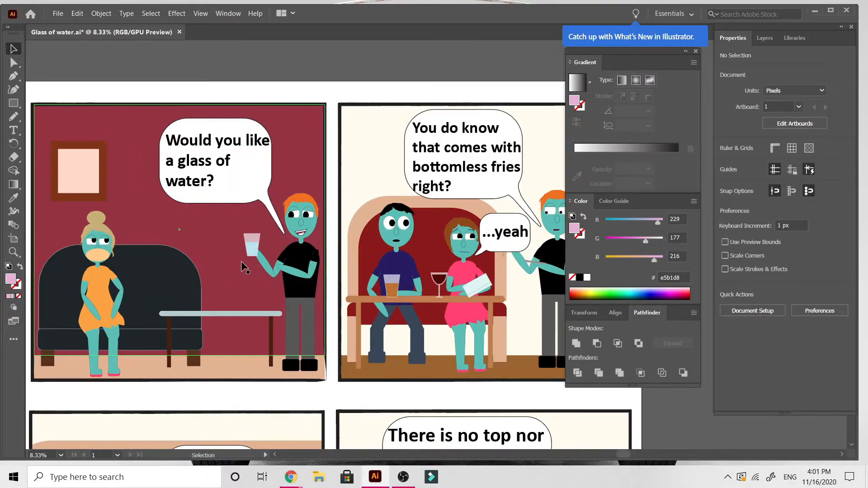
scroll(308, 314, "up", 3)
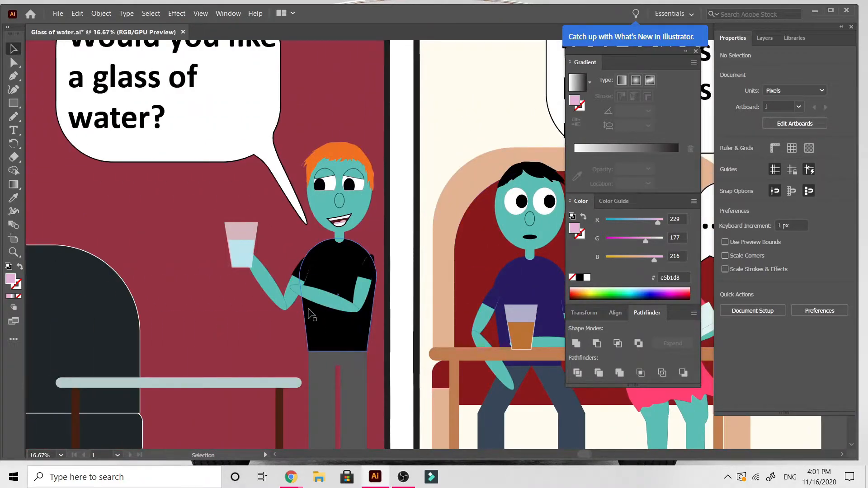
left_click(357, 169)
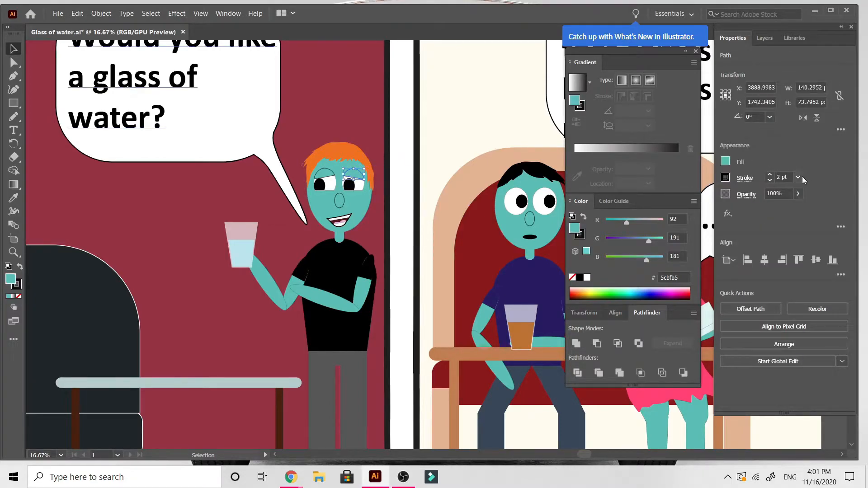
left_click(798, 178)
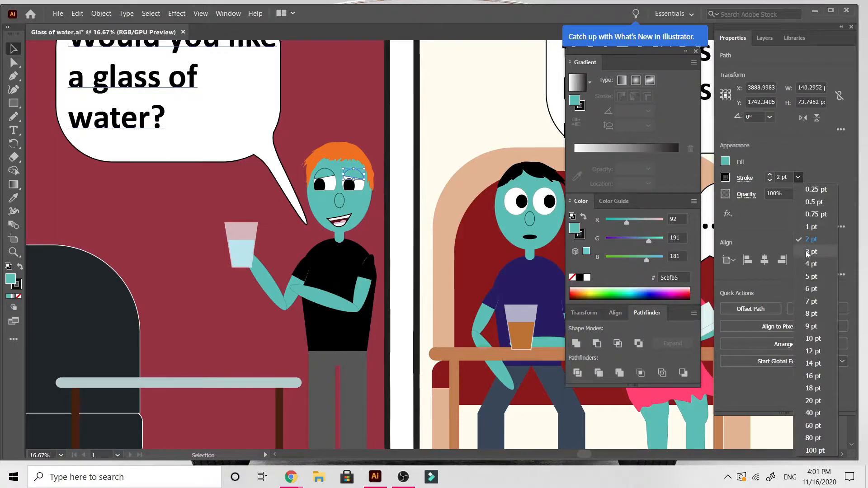
left_click(808, 253)
Step: Set the outline of the waiter's other eyelid, nearest the speech bubble, to 3 pt and leave the isolated group
left_click(327, 171)
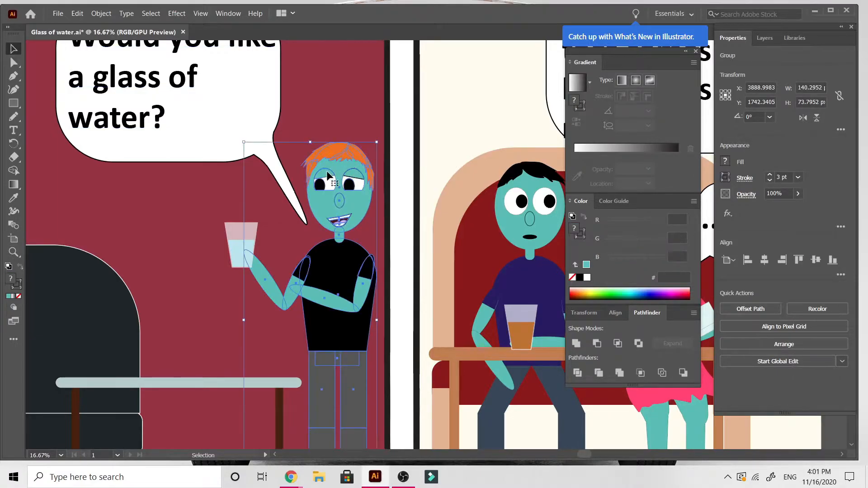
double_click(327, 170)
left_click(326, 170)
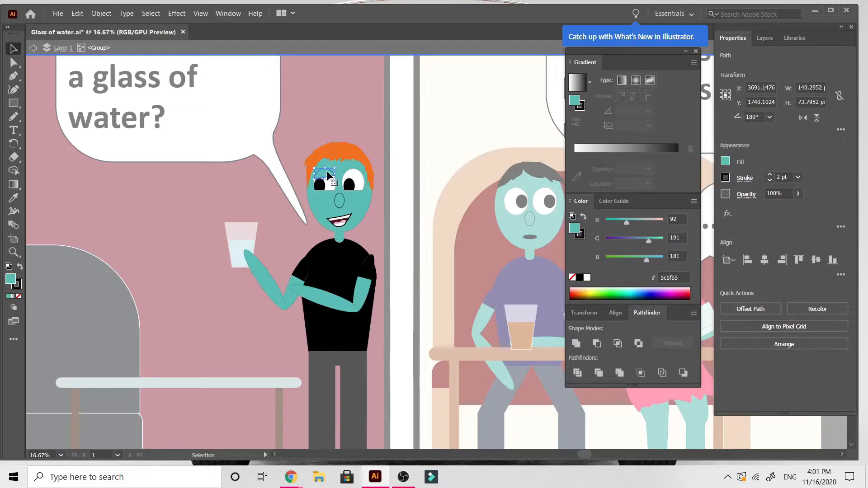
left_click(799, 178)
left_click(812, 252)
double_click(139, 199)
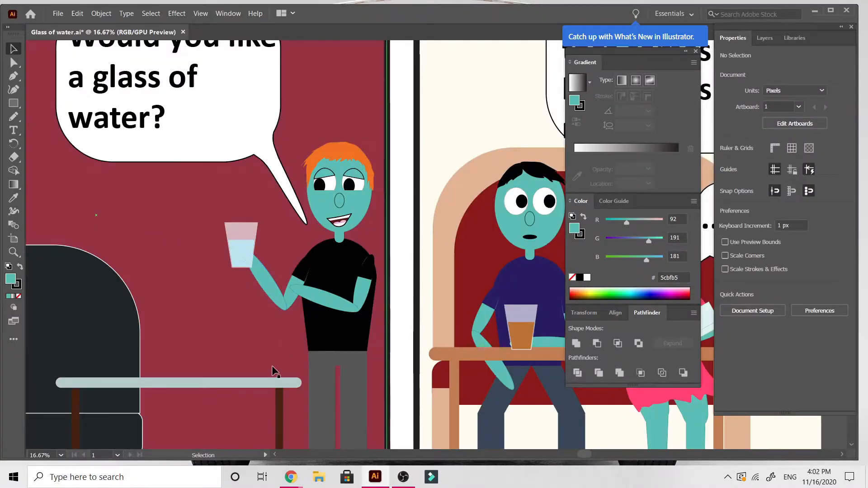
Step: Set the outline of the waiter's nose ellipse to 3 pt and leave the isolated group
scroll(273, 366, "down", 3)
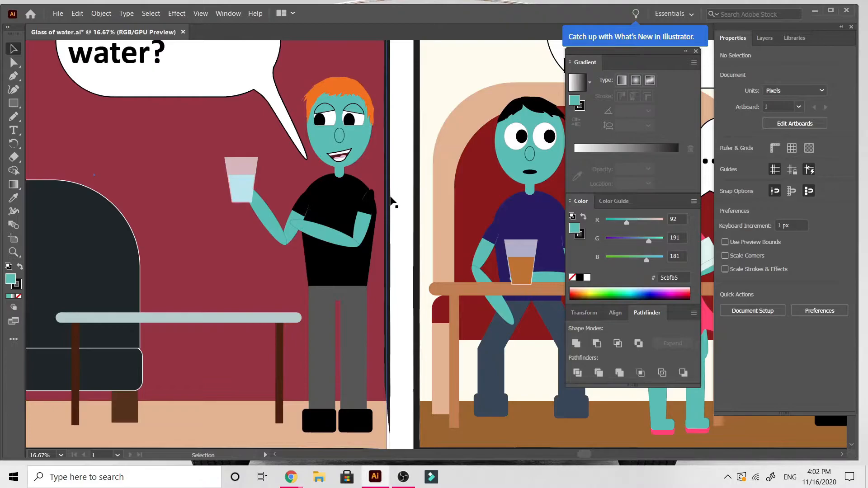
left_click(343, 133)
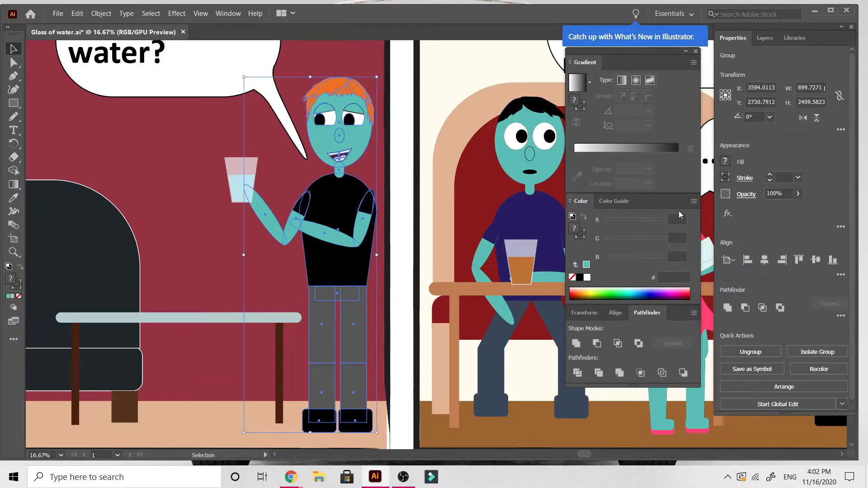
double_click(342, 133)
left_click(343, 133)
left_click(799, 178)
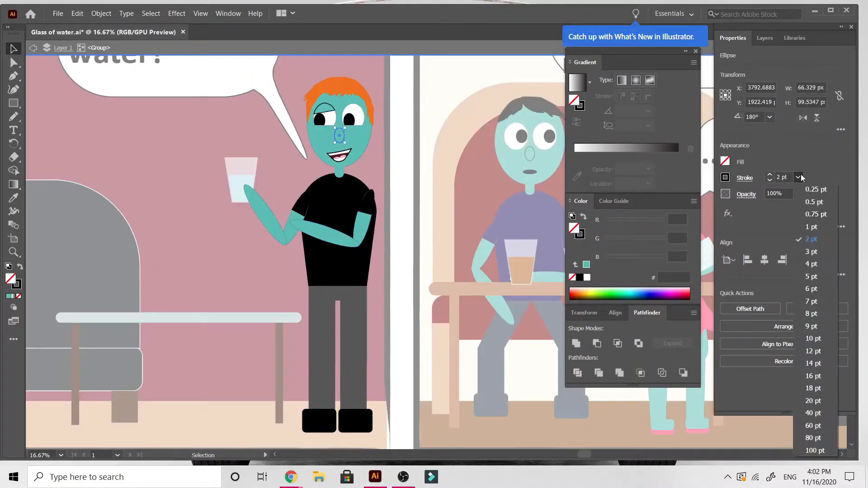
left_click(812, 252)
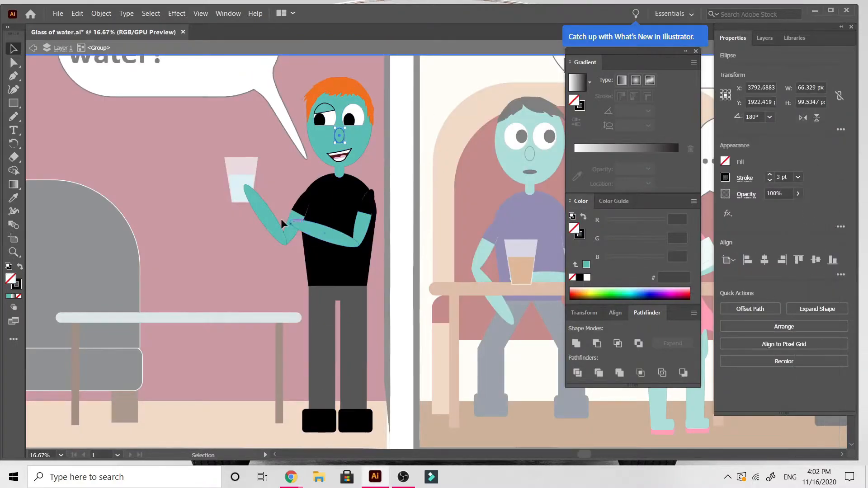
double_click(187, 289)
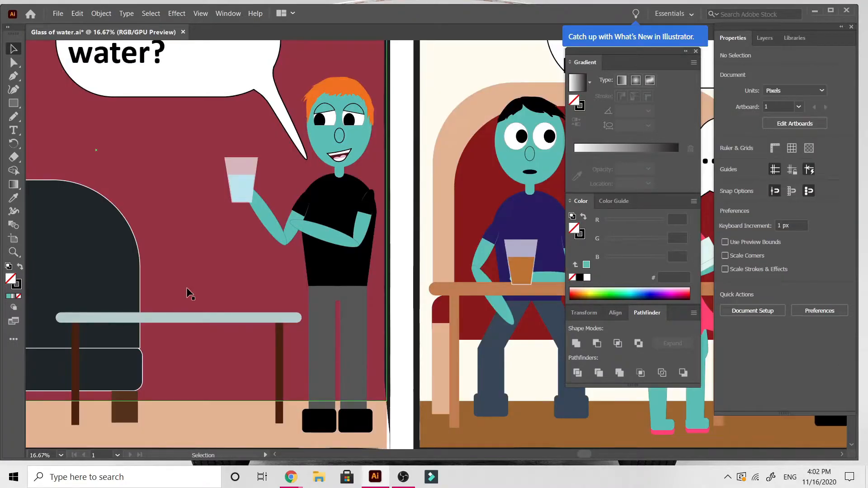
Step: Examine the first panel as a whole to check the waiter's adjusted face and glass
scroll(187, 288, "left", 5)
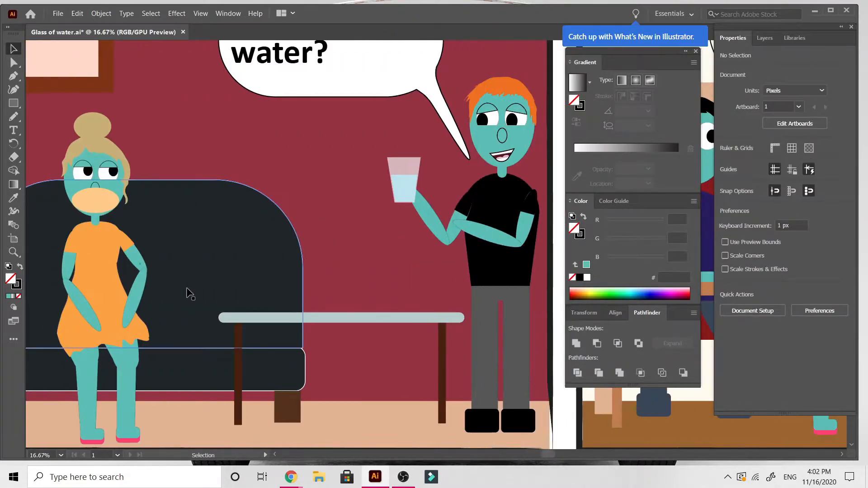
key("ctrl+minus")
key("ctrl+minus")
key("ctrl+minus")
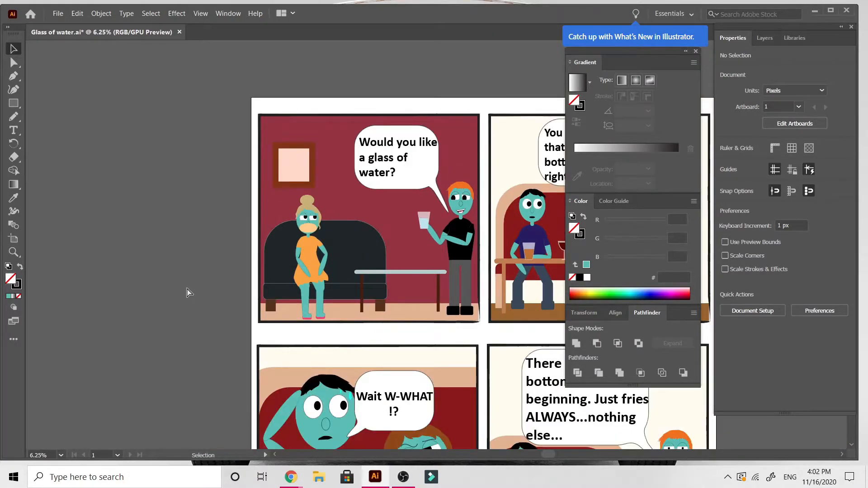
key("ctrl+plus")
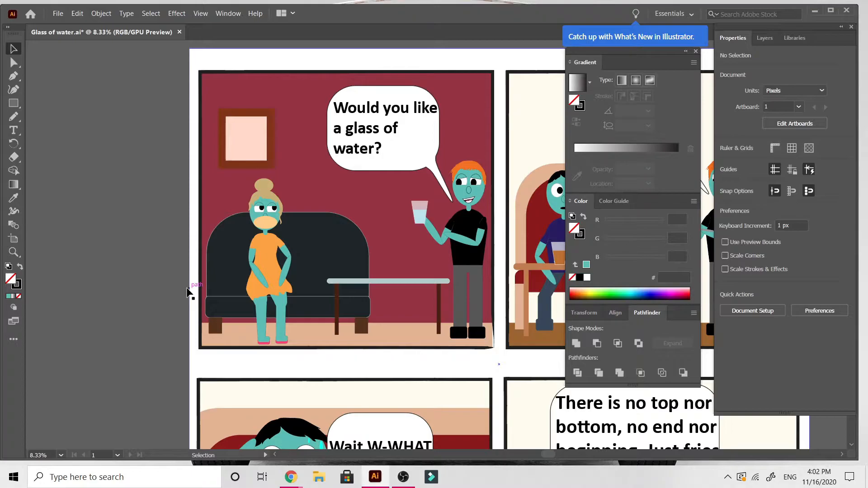
key("ctrl+plus")
key("ctrl+plus")
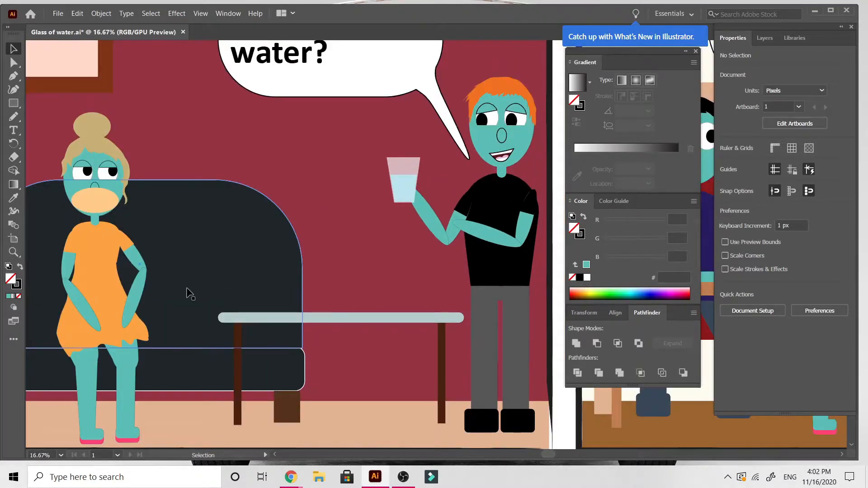
Step: Isolate the arm holding the glass and change its black sleeve's fill to green 07a053
scroll(489, 213, "right", 5)
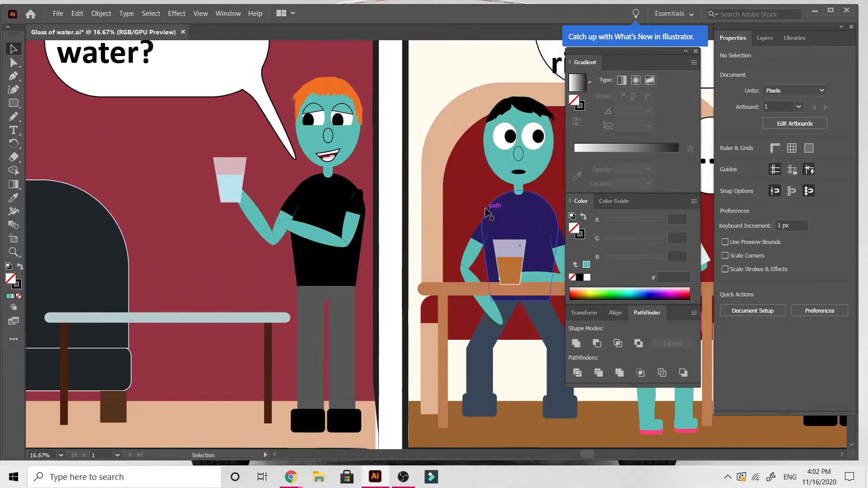
key("ctrl+plus")
key("ctrl+plus")
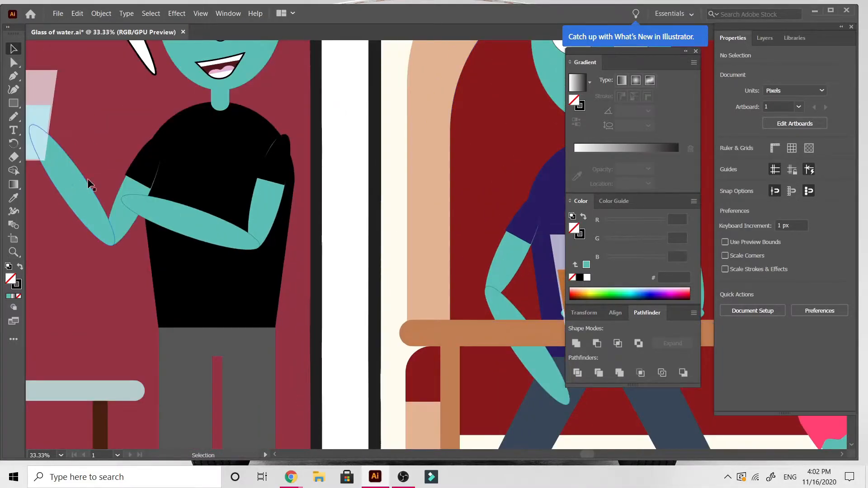
double_click(155, 161)
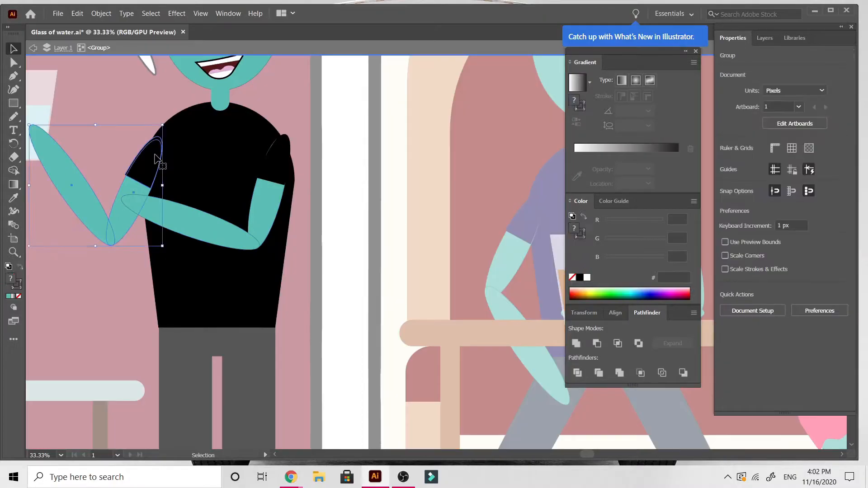
double_click(155, 161)
left_click(155, 160)
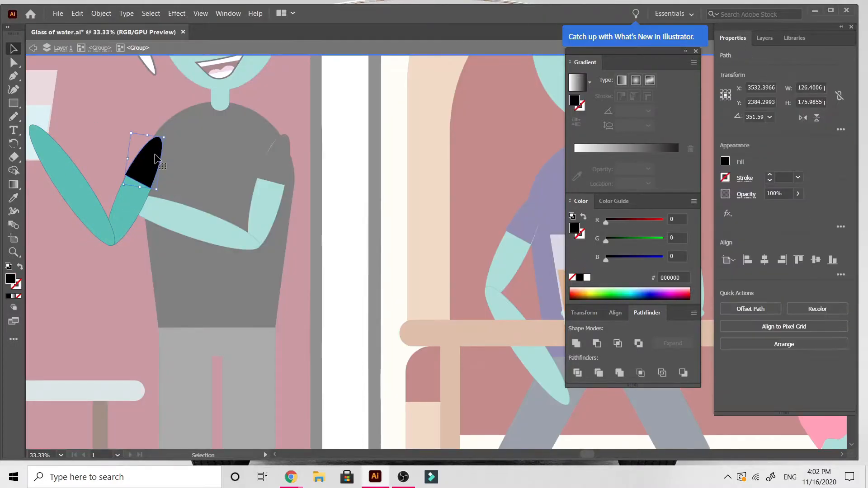
double_click(10, 280)
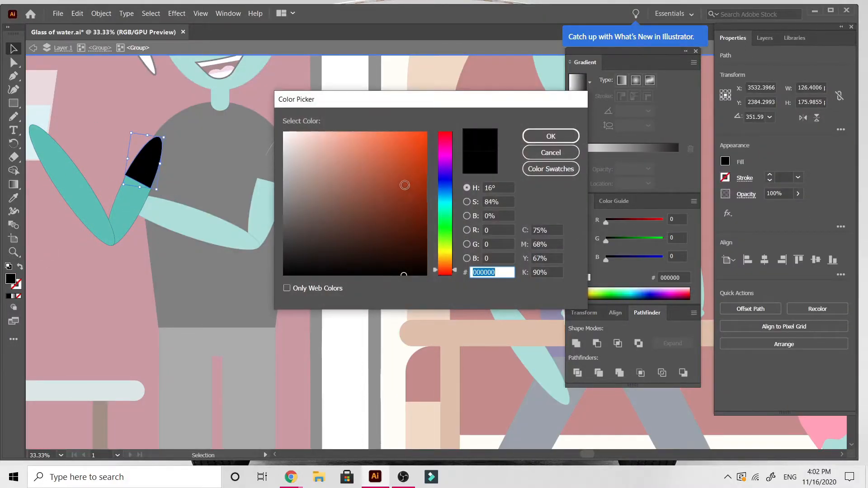
left_click(385, 196)
left_click_drag(445, 218, 445, 254)
mouse_move(401, 225)
left_mouse_down()
mouse_move(345, 142)
mouse_move(305, 129)
mouse_move(323, 120)
mouse_move(310, 120)
left_mouse_up()
mouse_move(448, 207)
left_mouse_down()
mouse_move(446, 190)
mouse_move(448, 219)
mouse_move(422, 185)
left_mouse_up()
left_click(415, 210)
left_click(551, 136)
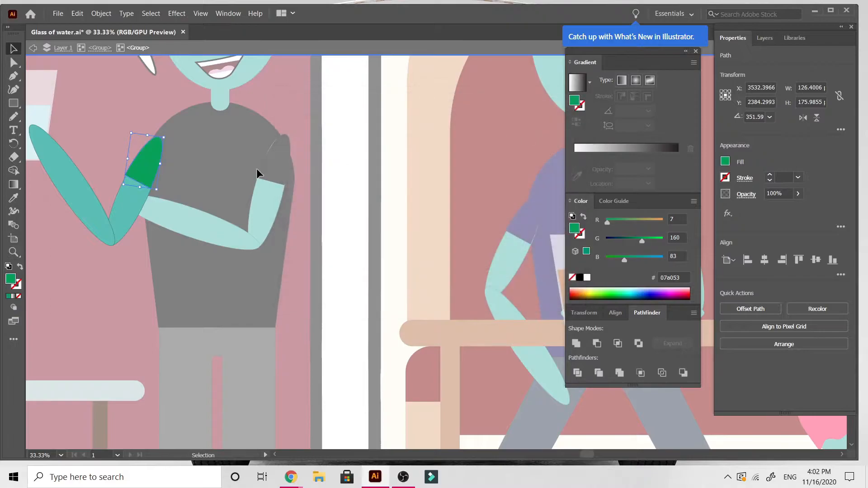
Step: Change the fill of the waiter's sleeve on the glass-holding arm to blue 474e91 and leave the isolated group
double_click(10, 279)
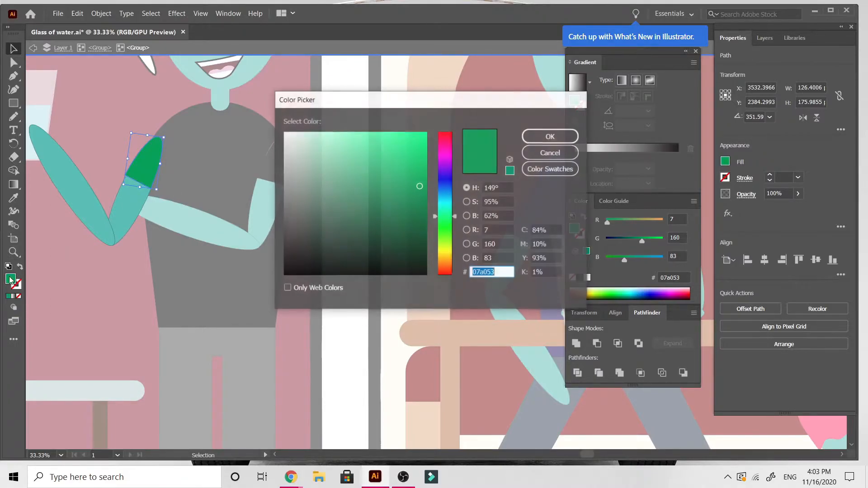
left_click_drag(447, 186, 447, 181)
left_click(367, 207)
mouse_move(368, 207)
left_mouse_down()
mouse_move(357, 205)
mouse_move(357, 193)
left_mouse_up()
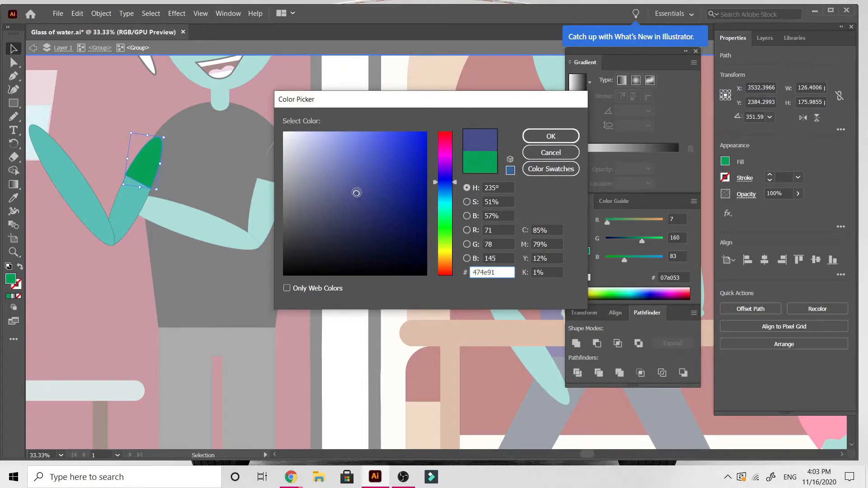
left_click(560, 137)
double_click(202, 162)
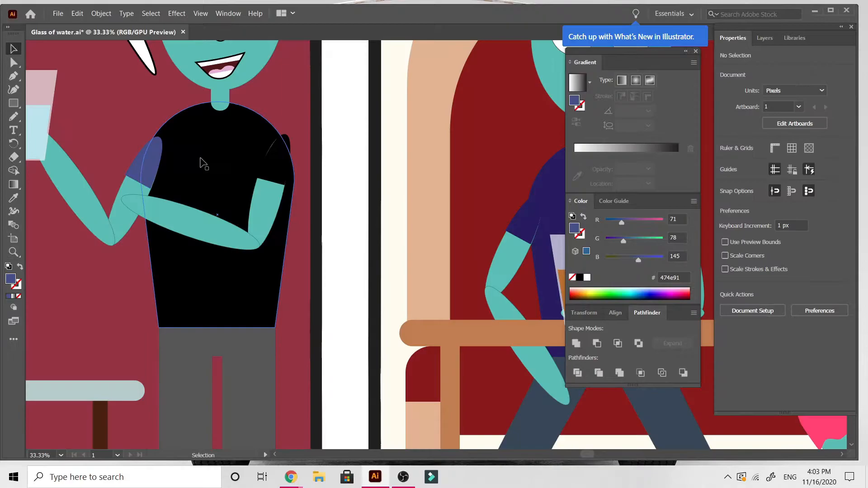
Step: Isolate the waiter's black torso shape and match its fill to the blue sleeve with the Eyedropper
double_click(202, 163)
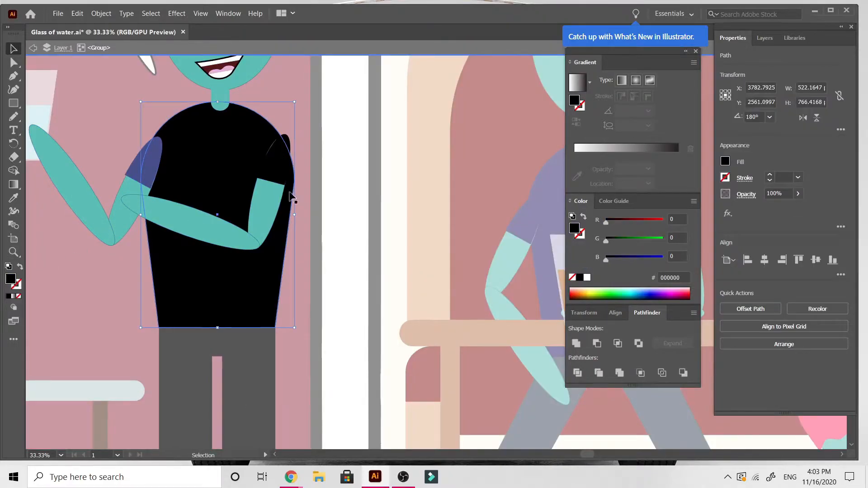
left_click(14, 198)
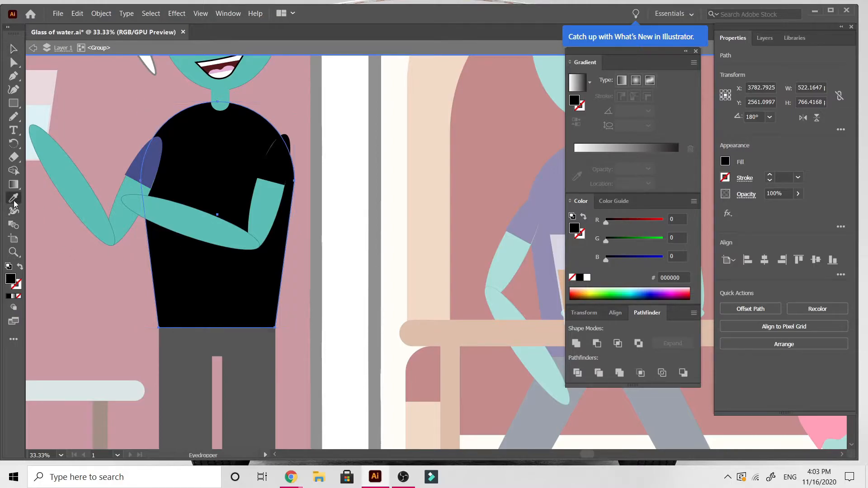
left_click(142, 163)
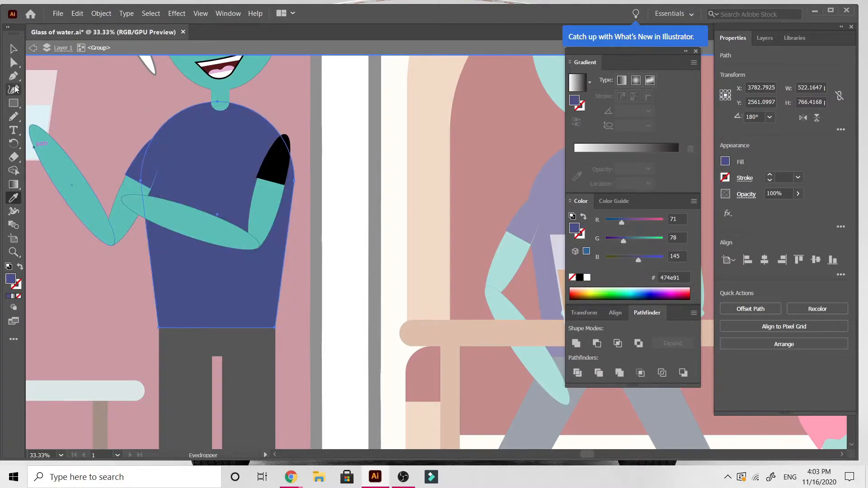
left_click(14, 50)
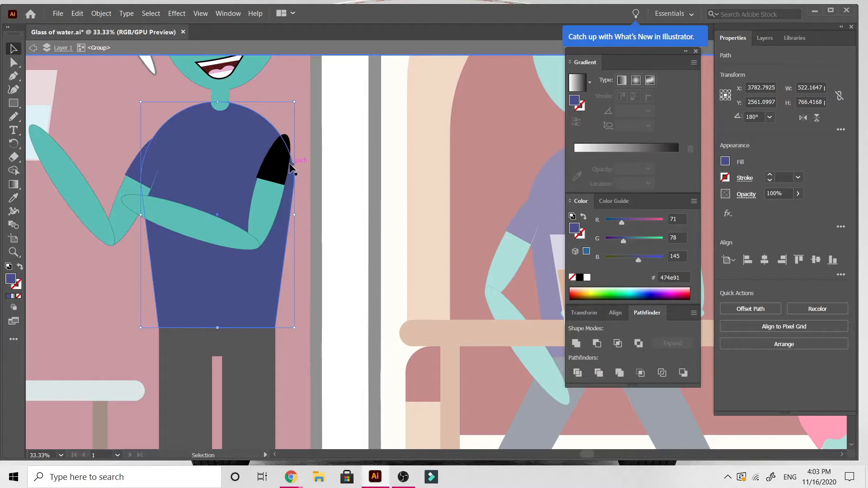
Step: Isolate the folded arm, match its black sleeve to the torso's blue with the Eyedropper, and leave the isolated group
left_click(284, 168)
double_click(281, 167)
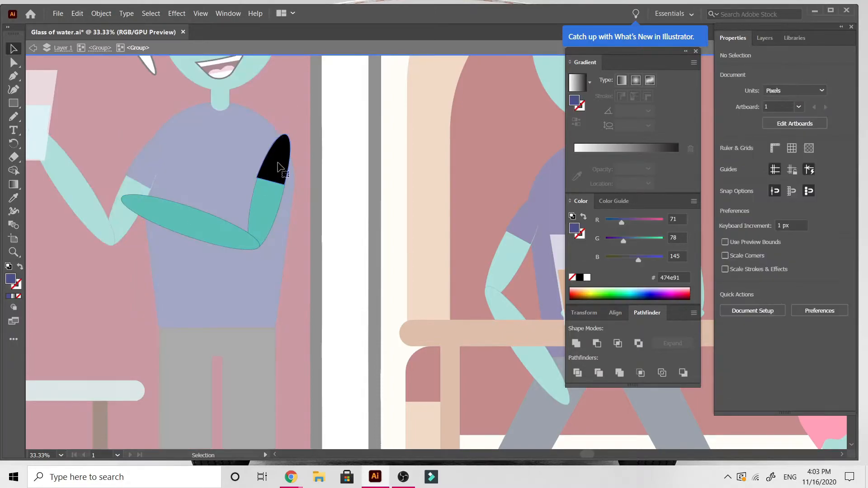
left_click(13, 199)
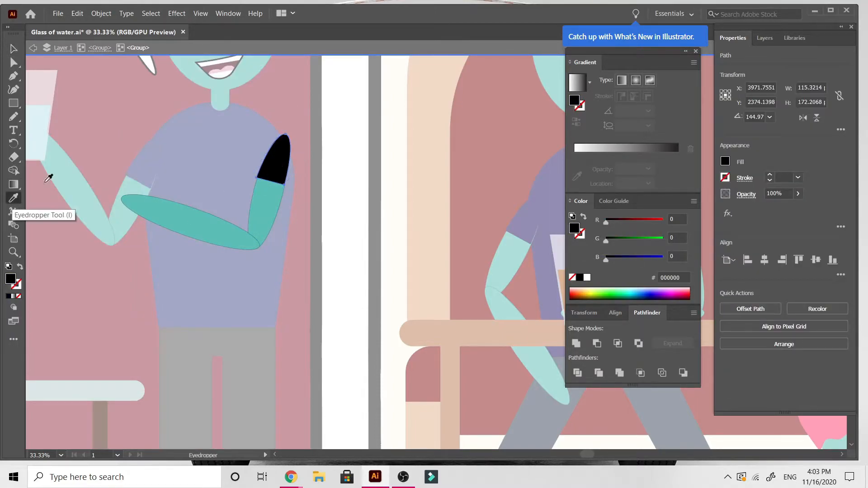
left_click(222, 141)
double_click(13, 49)
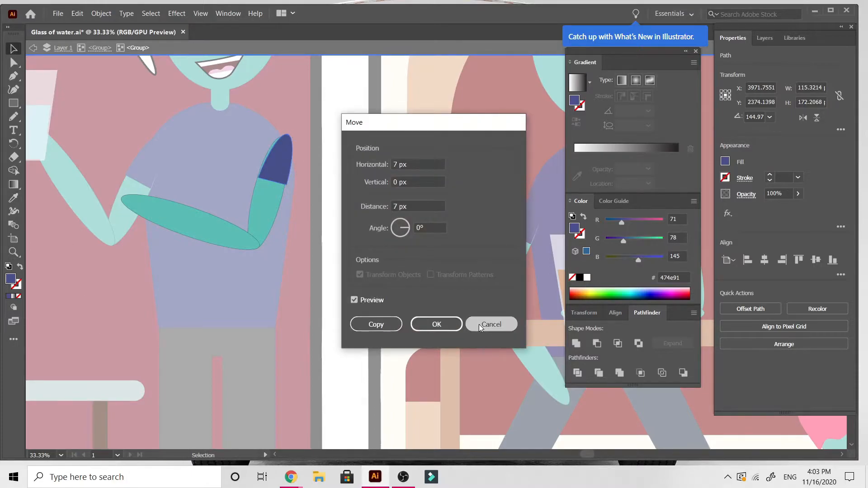
left_click(482, 324)
double_click(110, 301)
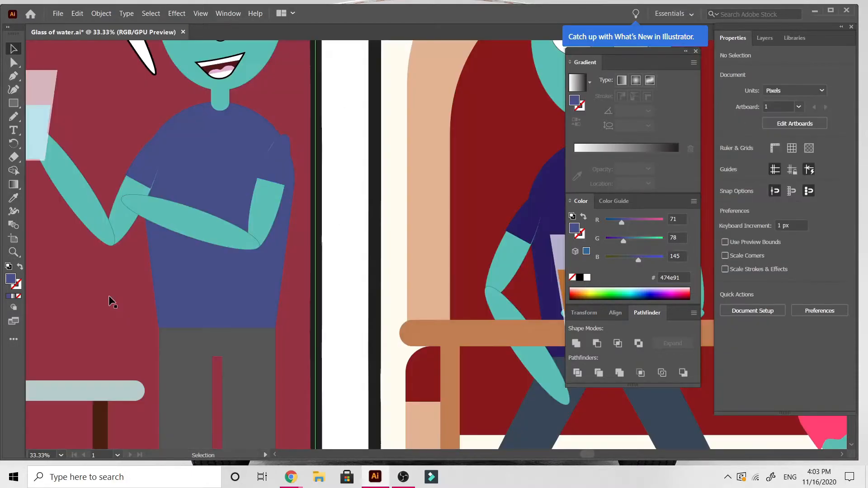
Step: Examine the whole first panel to check the waiter's recoloured shirt against the sofa, woman and background
key("ctrl+minus")
key("ctrl+minus")
key("ctrl+minus")
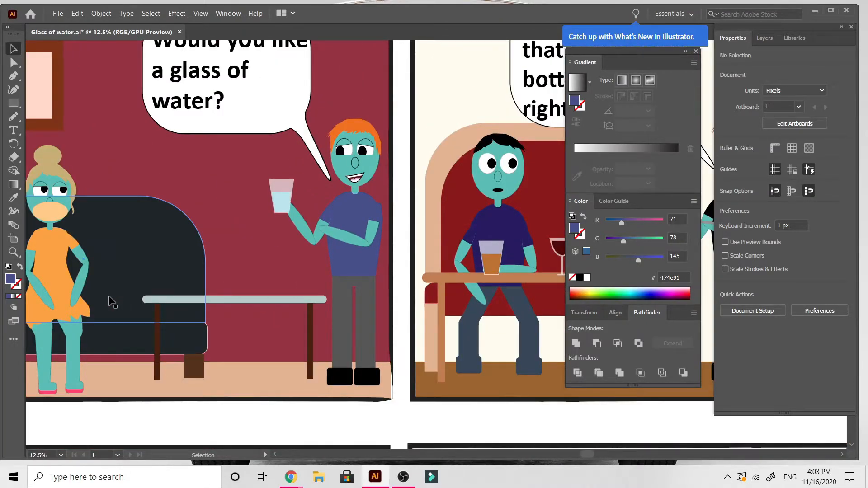
scroll(110, 301, "up", 3)
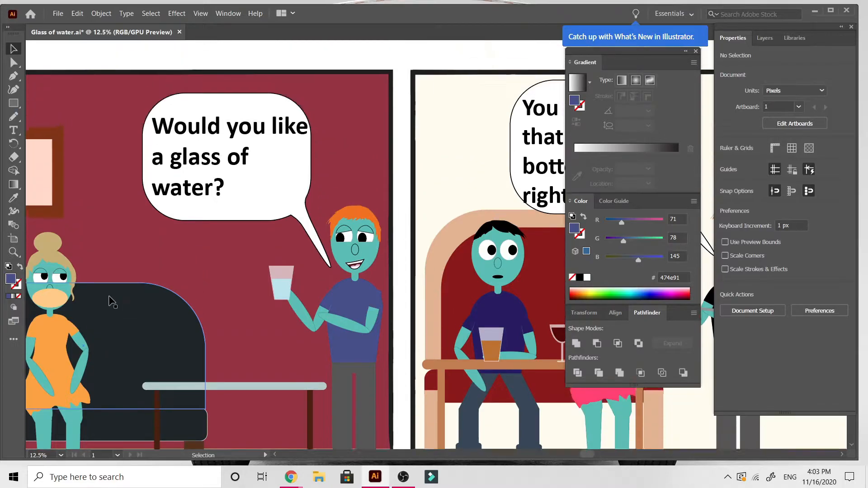
scroll(110, 301, "left", 3)
scroll(110, 301, "right", 1)
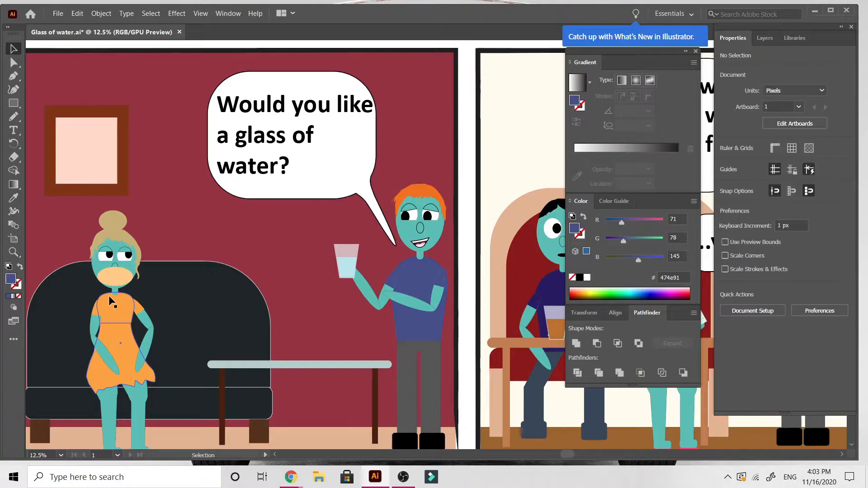
key("ctrl+minus")
key("ctrl+minus")
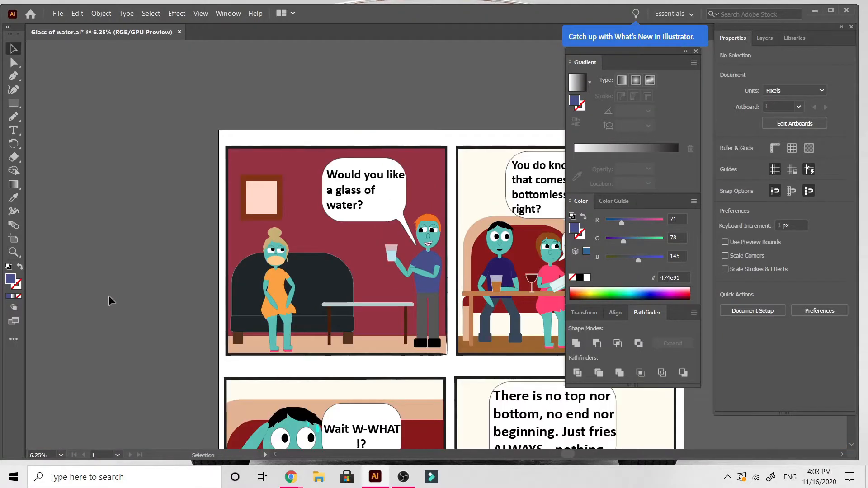
key("ctrl+plus")
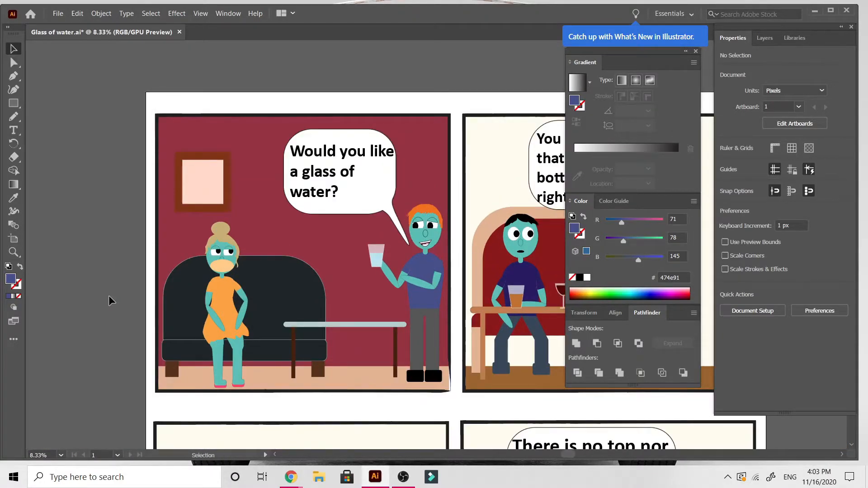
key("ctrl+plus")
key("ctrl+minus")
Step: Compare the characters and speech bubbles of the first panel with those in the other comic panels
scroll(352, 322, "right", 6)
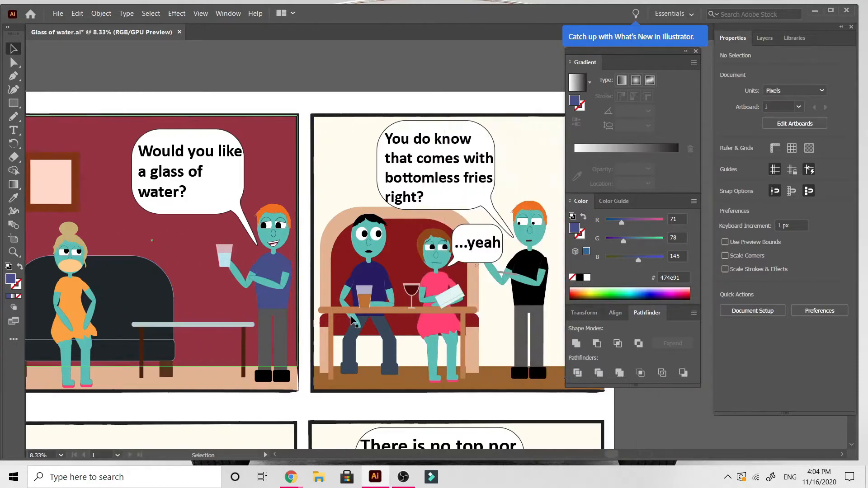
scroll(352, 322, "left", 5)
scroll(352, 322, "right", 3)
scroll(352, 321, "left", 2)
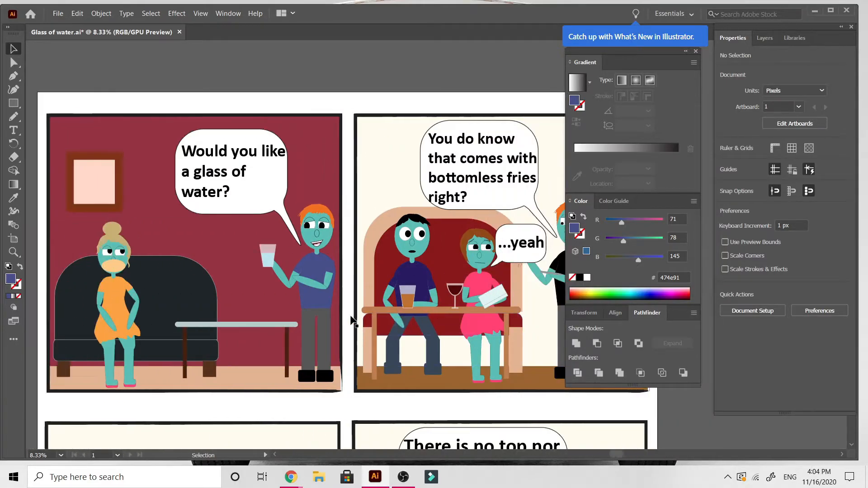
scroll(353, 322, "right", 1)
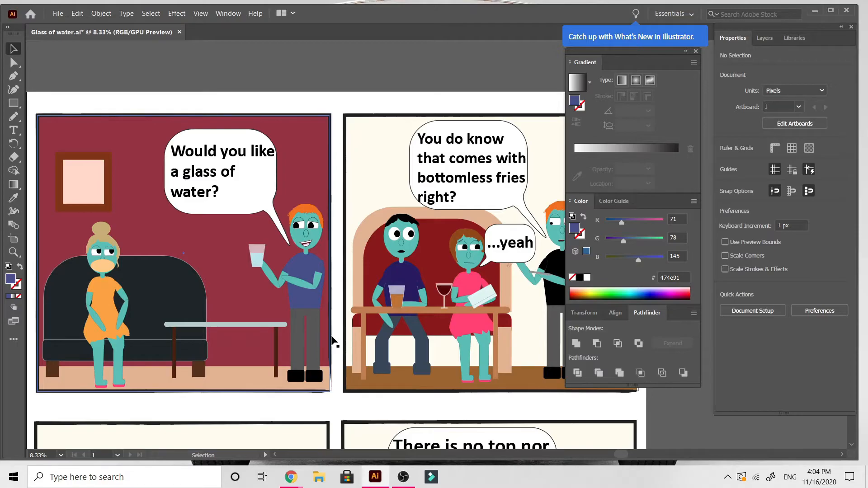
scroll(333, 342, "down", 5)
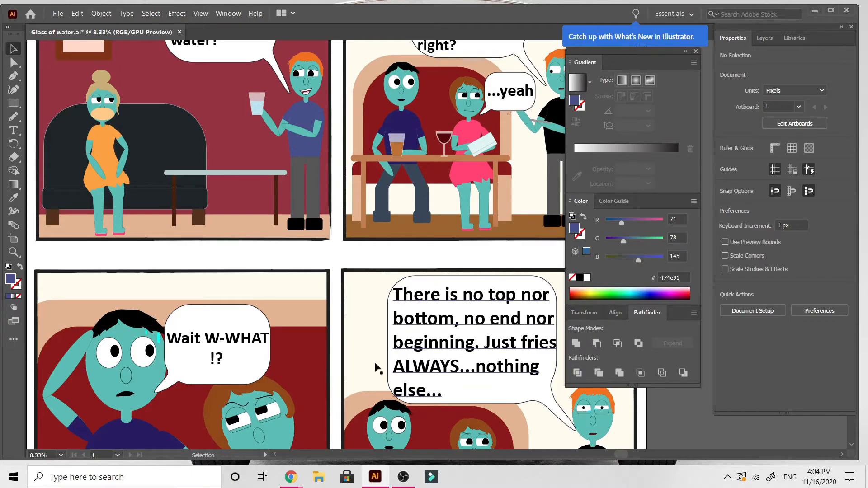
scroll(402, 366, "up", 5)
scroll(378, 369, "down", 3)
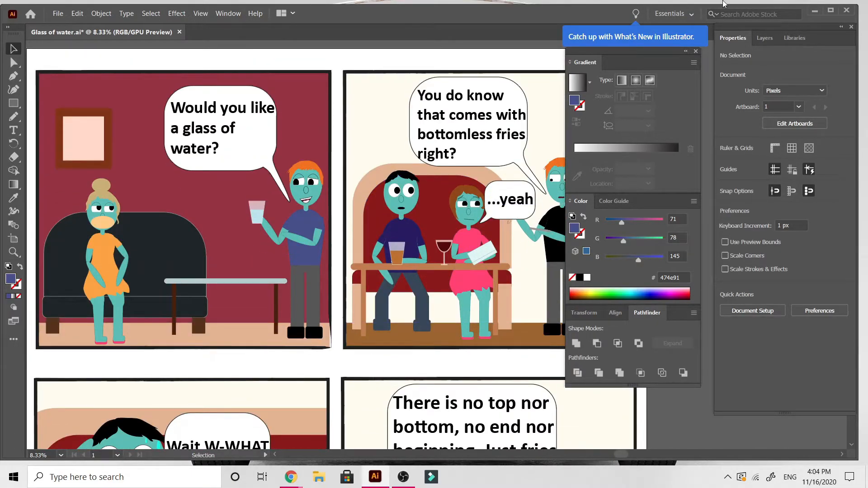
Step: Close the floating Gradient, Color and Pathfinder panel group to uncover the whole second comic panel
left_click(696, 51)
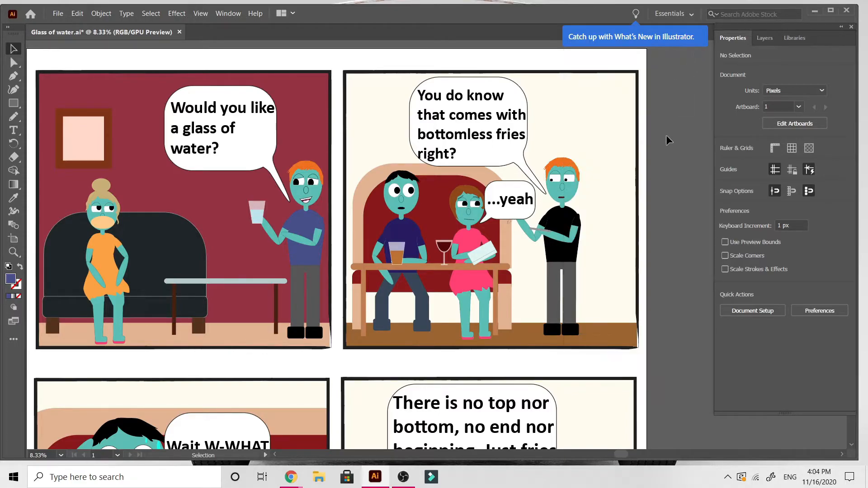
scroll(691, 198, "down", 3)
scroll(692, 198, "up", 4)
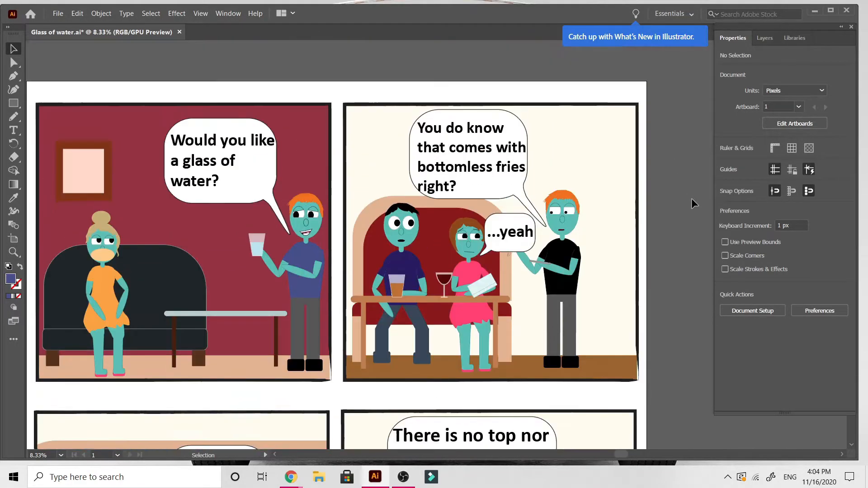
scroll(691, 198, "down", 1)
scroll(691, 198, "up", 3)
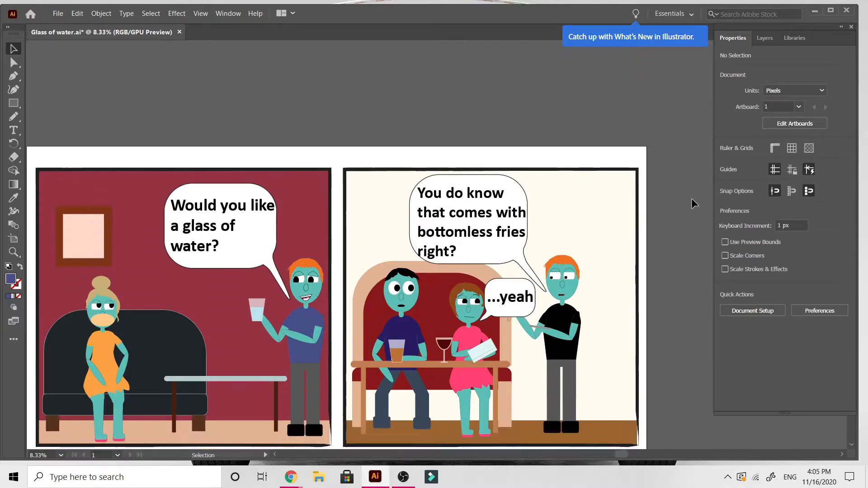
scroll(691, 198, "down", 3)
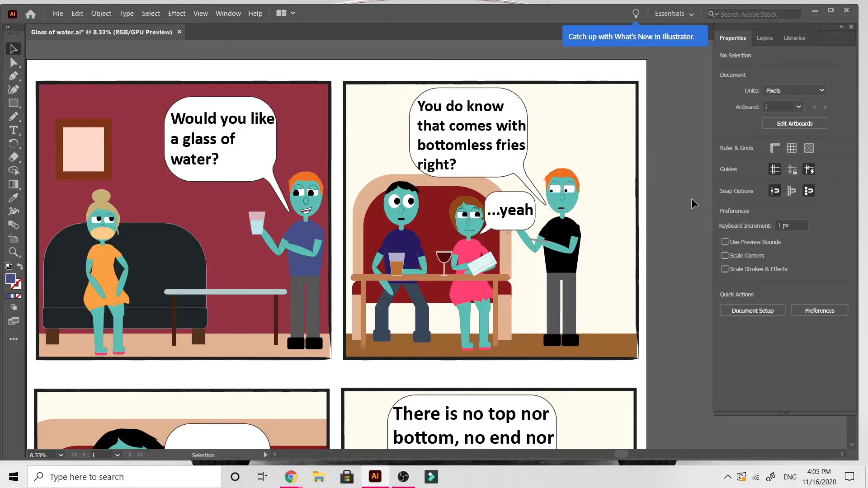
Step: Move the glass group from the waiter's hand in the first panel off the artboard, to about X 8797 px, Y 1957 px
key("ctrl+plus")
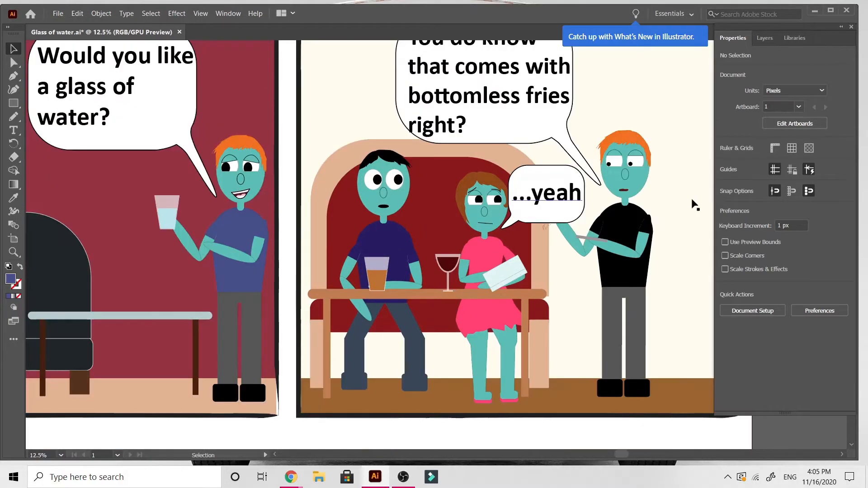
scroll(344, 297, "left", 5)
scroll(344, 295, "up", 3)
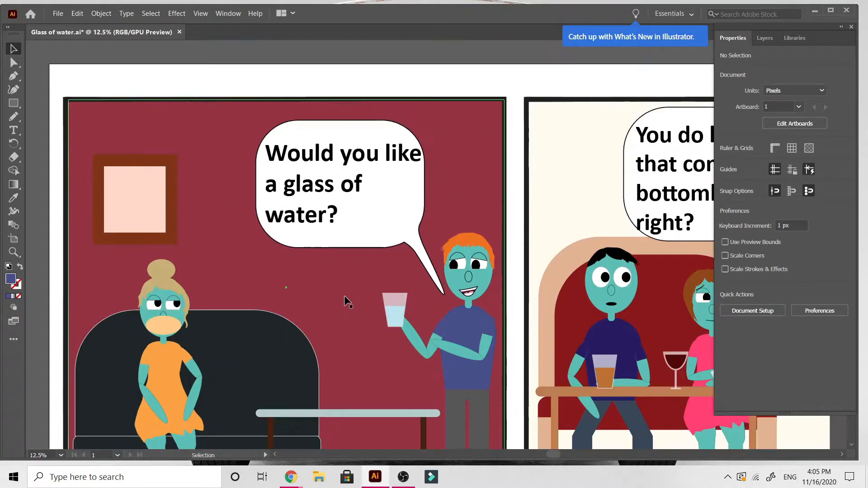
scroll(343, 295, "down", 1)
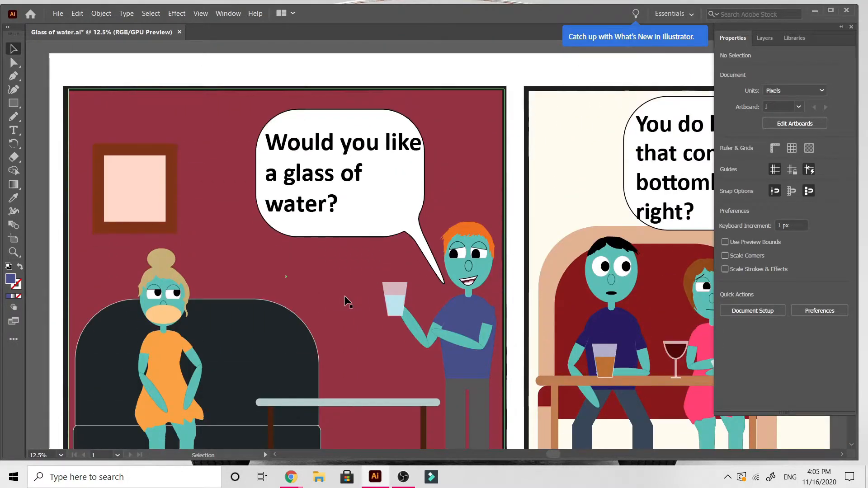
left_click(399, 295)
scroll(399, 294, "right", 5)
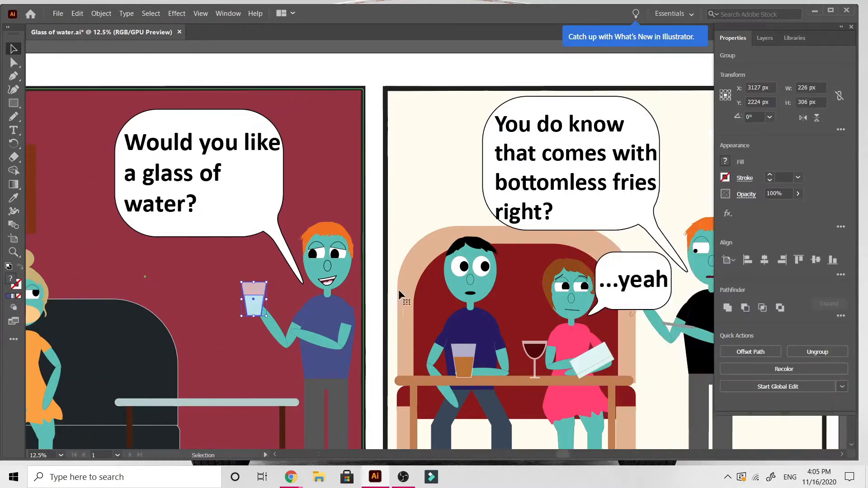
scroll(398, 290, "right", 4)
scroll(148, 292, "left", 3)
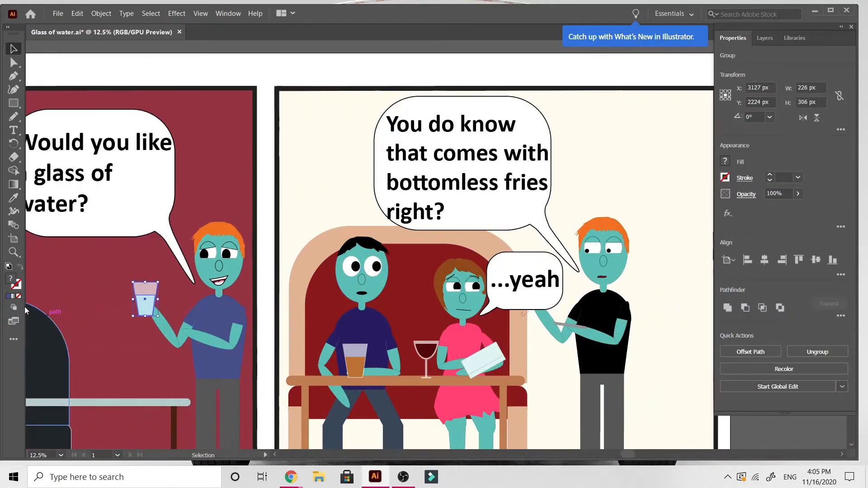
left_click_drag(148, 291, 672, 259)
scroll(672, 259, "right", 5)
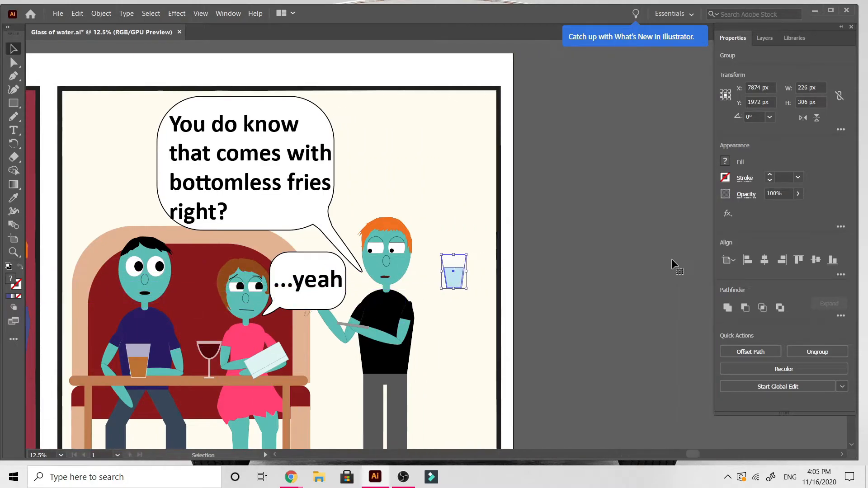
left_click_drag(460, 267, 558, 259)
Step: Compare the waiter in the first comic panel, without his glass, with the waiter and seated couple in the second panel
scroll(358, 330, "left", 2)
scroll(358, 329, "left", 8)
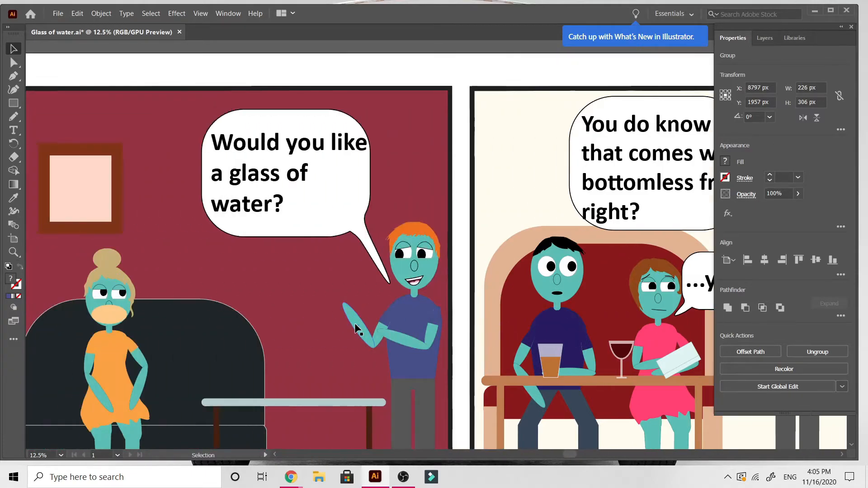
scroll(333, 320, "right", 3)
scroll(333, 319, "right", 1)
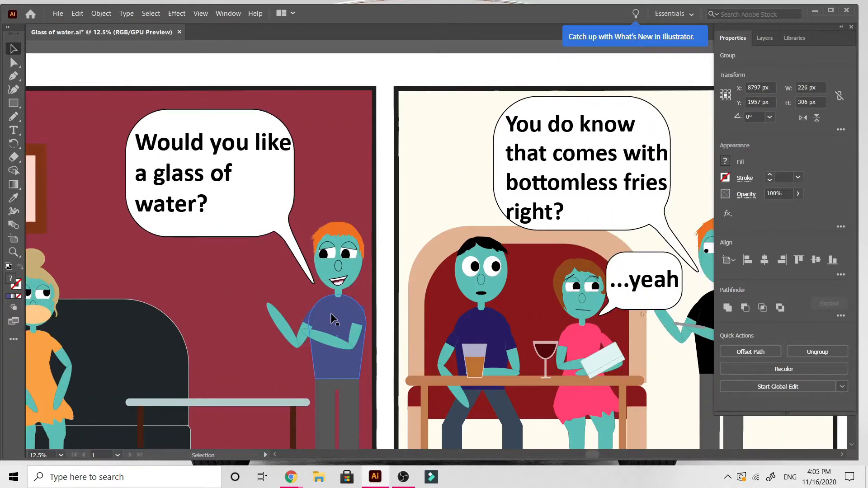
key("ctrl+plus")
scroll(333, 319, "left", 8)
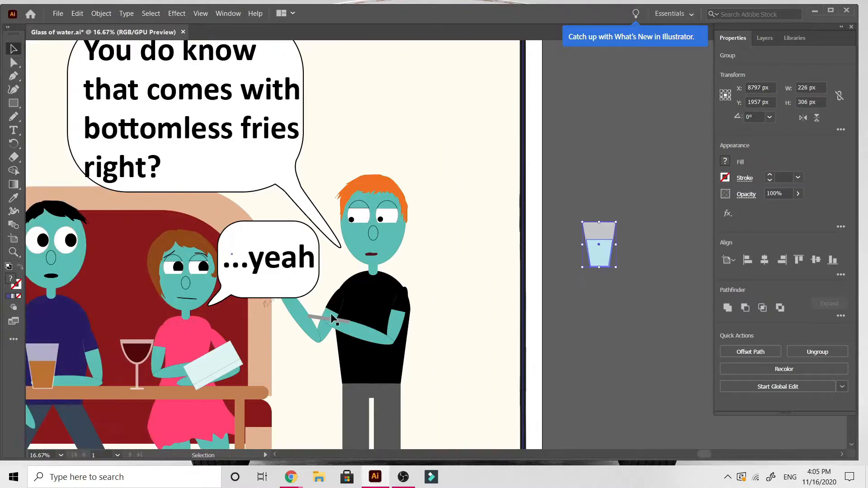
scroll(333, 320, "left", 10)
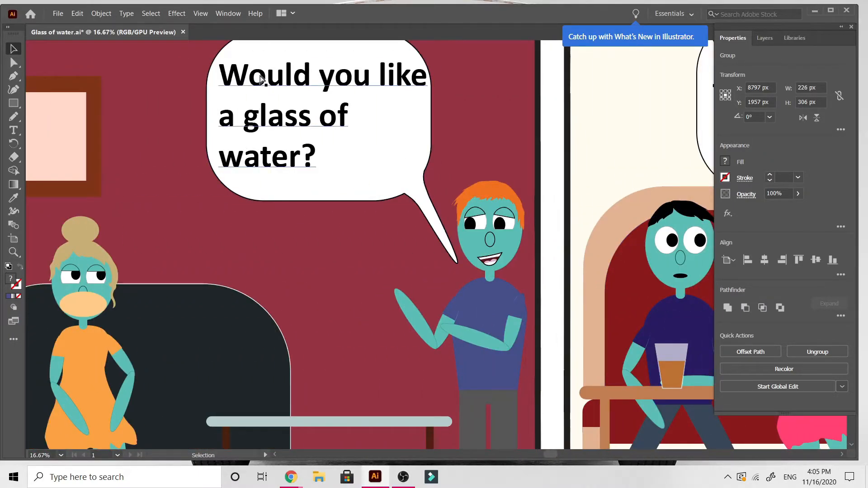
key("ctrl+minus")
scroll(261, 79, "left", 14)
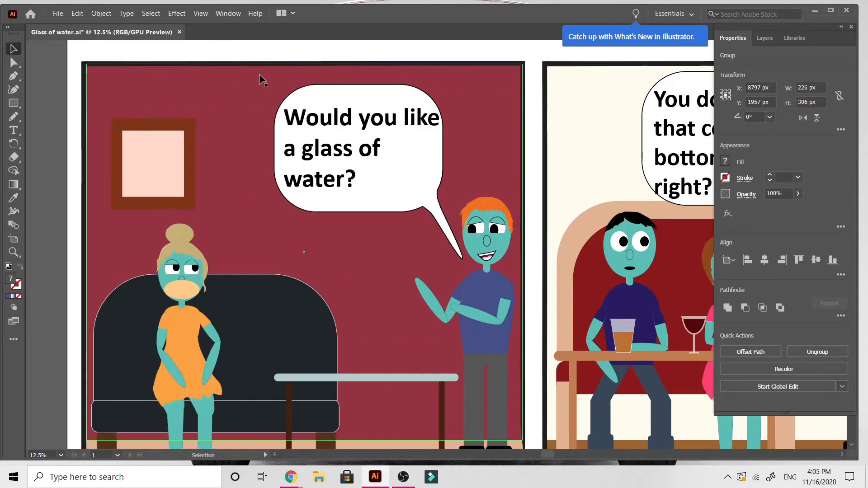
Step: Enter the first panel's speech bubble group, highlight the word "Would" in its text, and leave the group without editing it
left_click(305, 122)
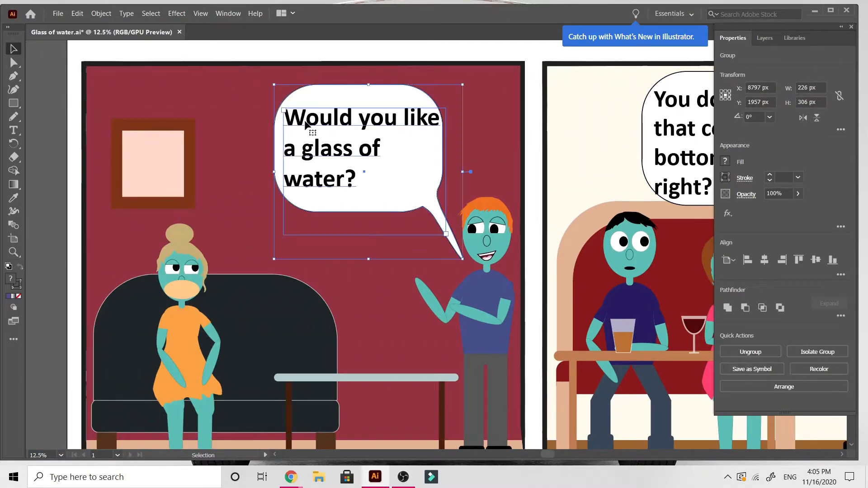
double_click(306, 125)
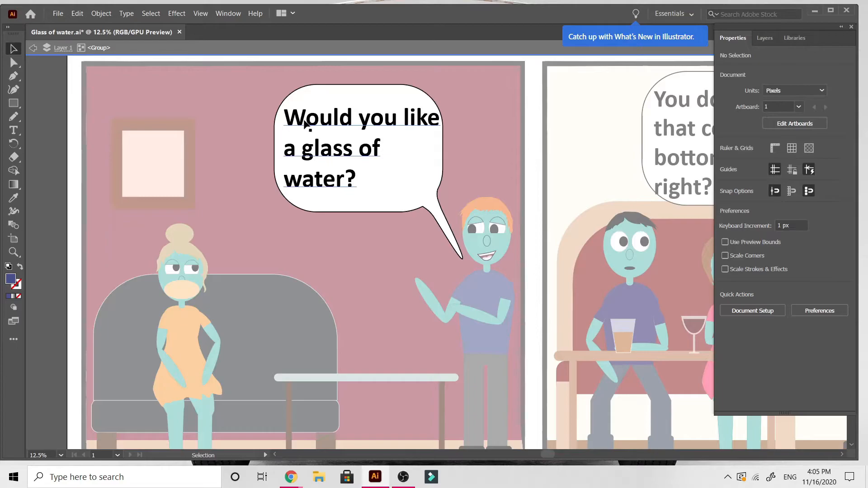
double_click(321, 120)
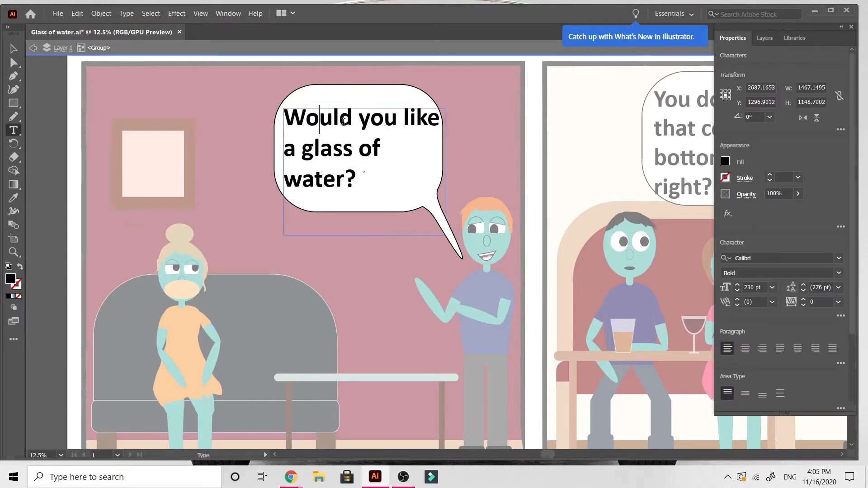
left_click_drag(353, 121, 290, 118)
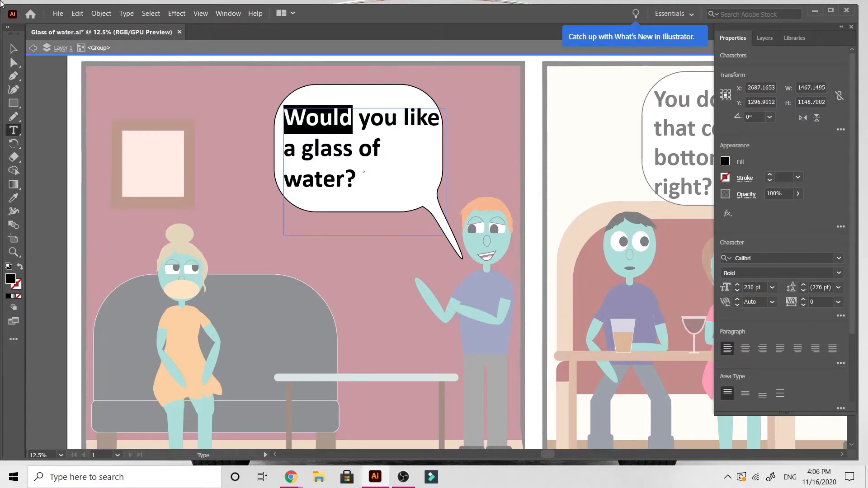
key("Escape")
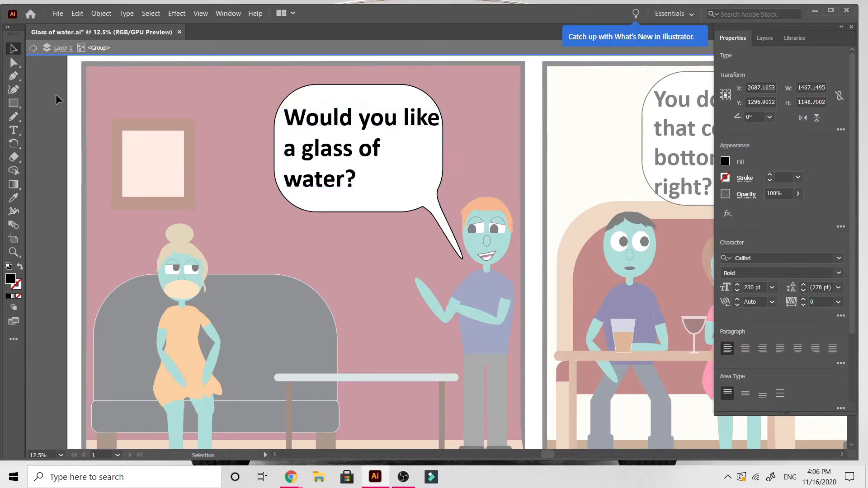
double_click(56, 94)
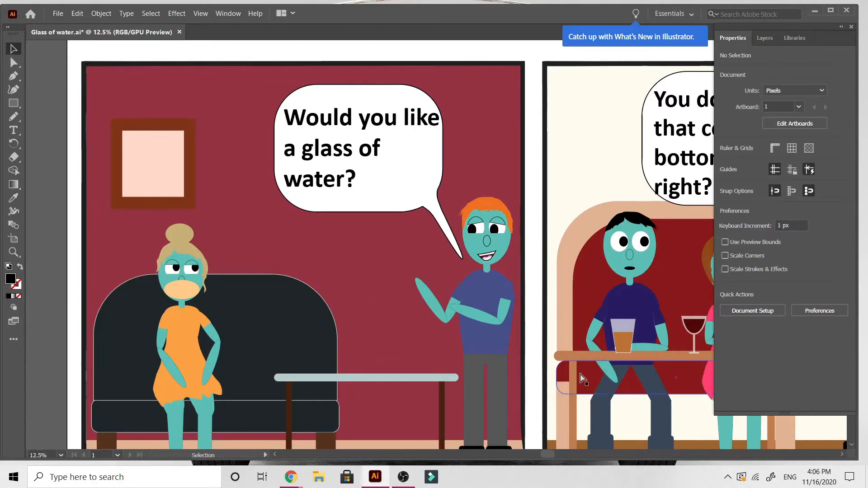
Step: Isolate the waiter's figure in the first panel and select his bent arm group, comparing it with the seated man's arms
key("ctrl+equal")
scroll(580, 373, "down", 3)
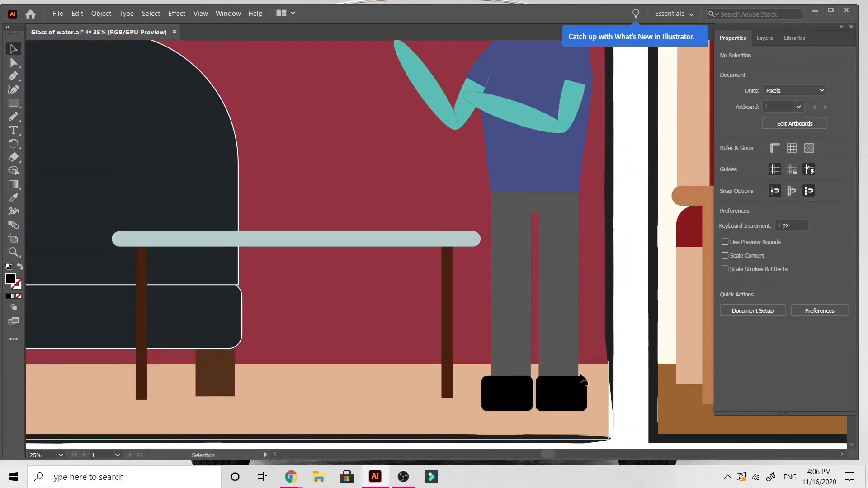
scroll(580, 373, "up", 6)
scroll(580, 373, "down", 5)
double_click(528, 171)
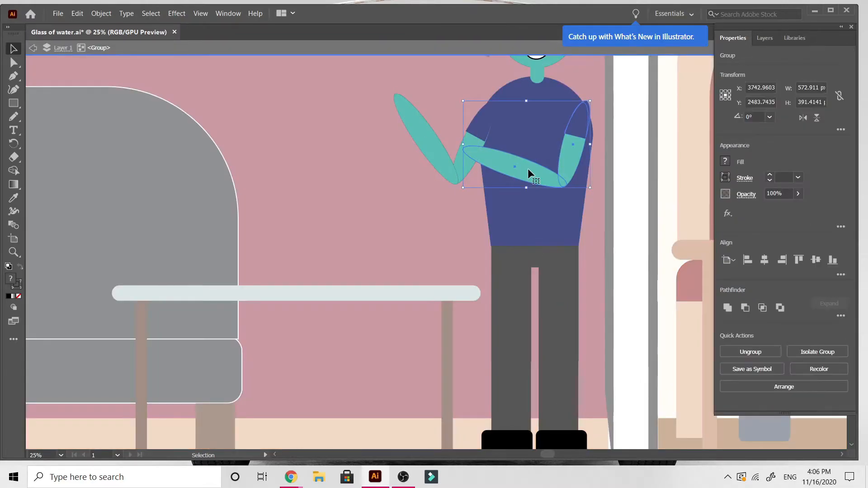
scroll(528, 168, "up", 6)
scroll(528, 168, "down", 4)
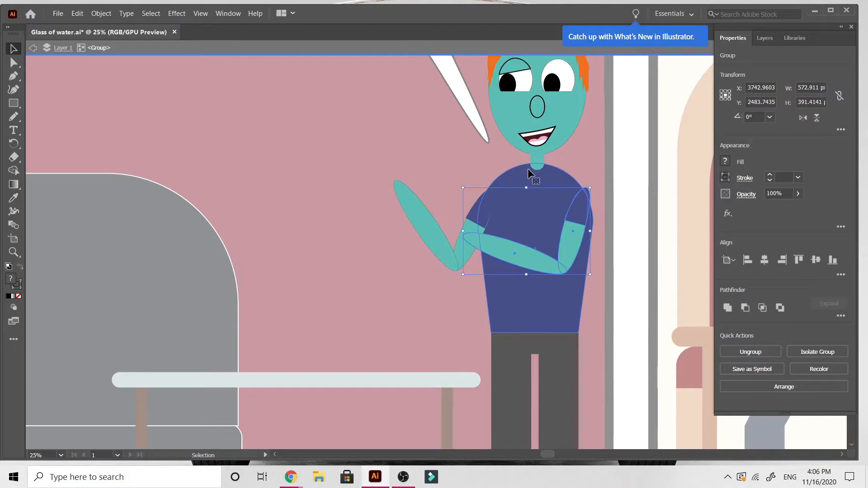
scroll(400, 208, "right", 5)
scroll(399, 206, "right", 3)
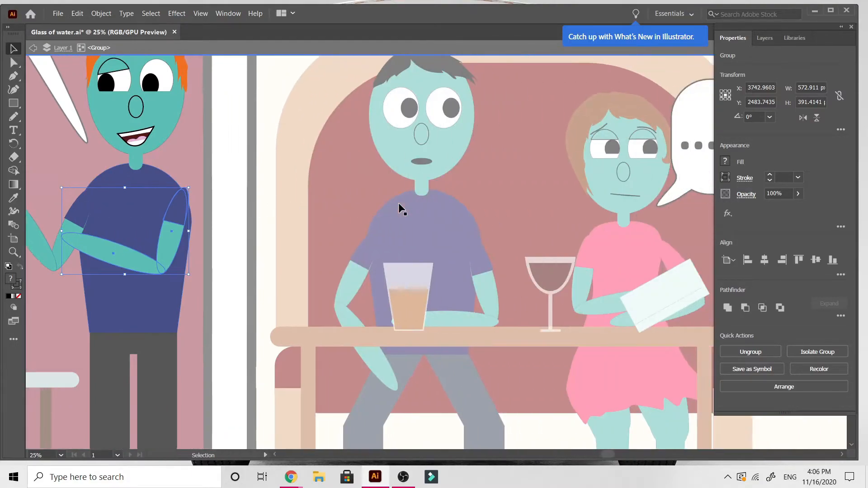
scroll(399, 204, "left", 4)
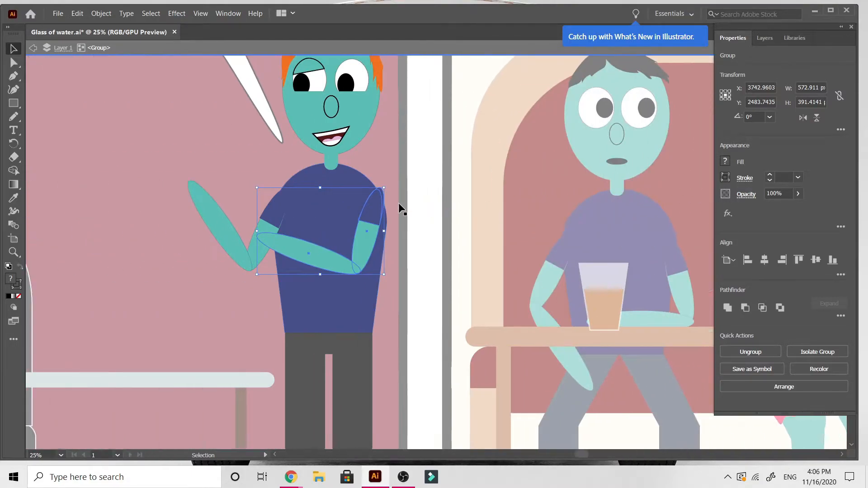
scroll(399, 204, "right", 1)
scroll(398, 205, "down", 2)
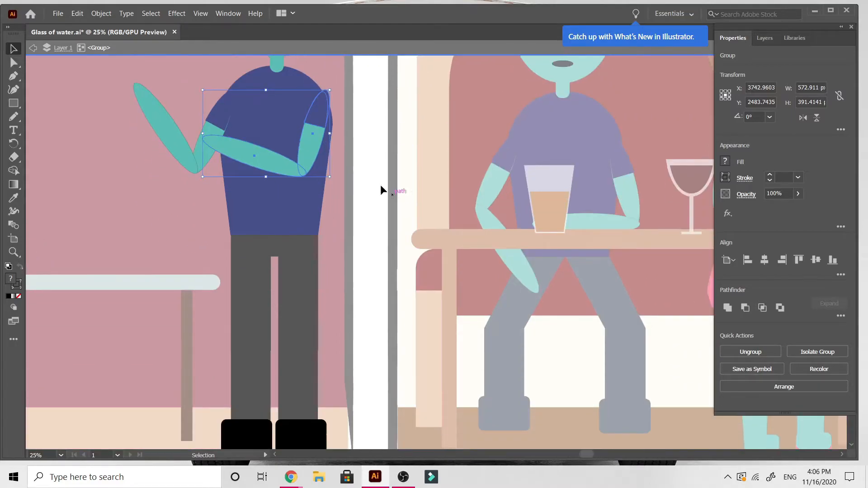
Step: Rotate the waiter's front forearm ellipse to about 300.91°, rejoin it to the elbow across his lower shirt, and leave the group
double_click(243, 158)
left_click(242, 157)
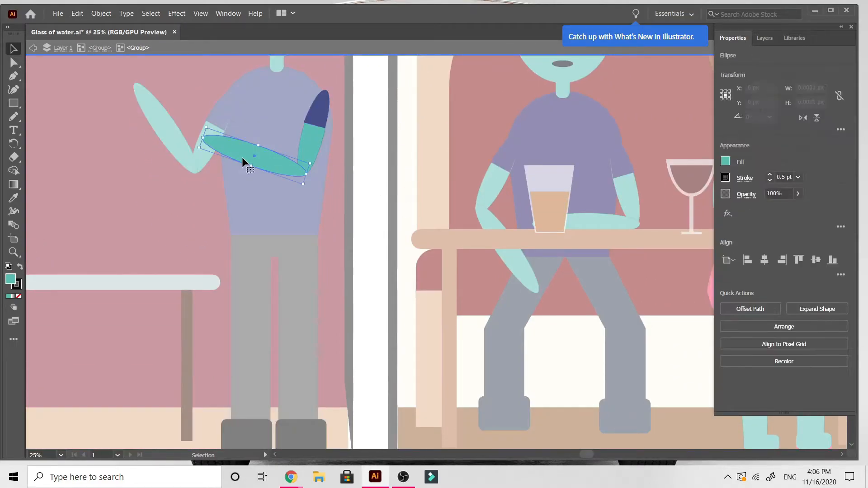
left_click_drag(304, 183, 338, 133)
left_click_drag(254, 152, 262, 198)
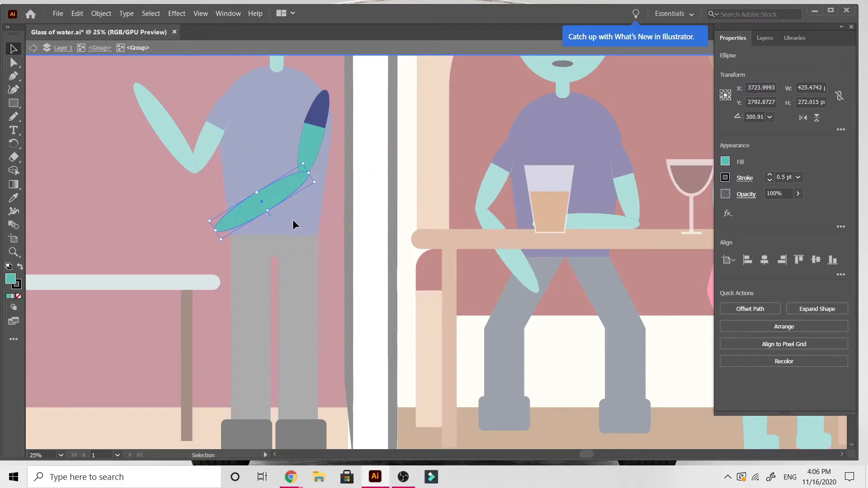
left_click_drag(293, 186, 291, 185)
double_click(135, 167)
Step: Move the peach mask ellipse off the seated woman's face to outside the artboard, at about X -185 px, Y 2274.5 px
scroll(136, 169, "up", 5)
scroll(137, 172, "up", 2)
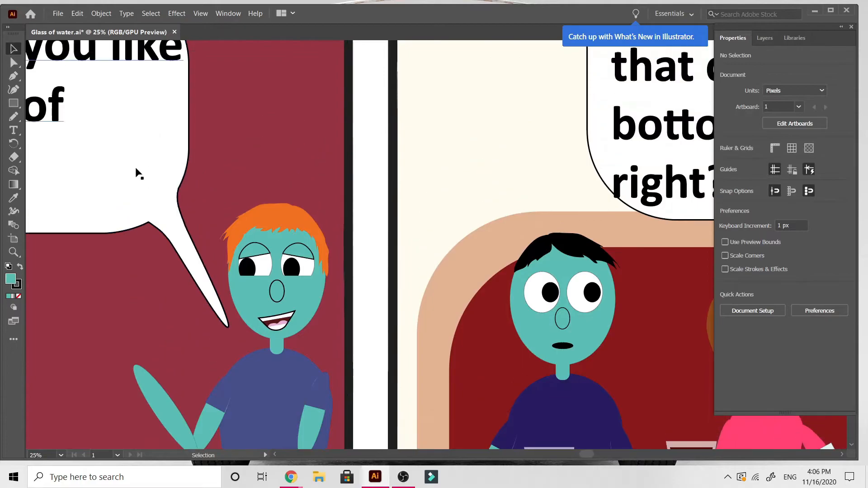
key("ctrl+minus")
key("ctrl+minus")
key("ctrl+minus")
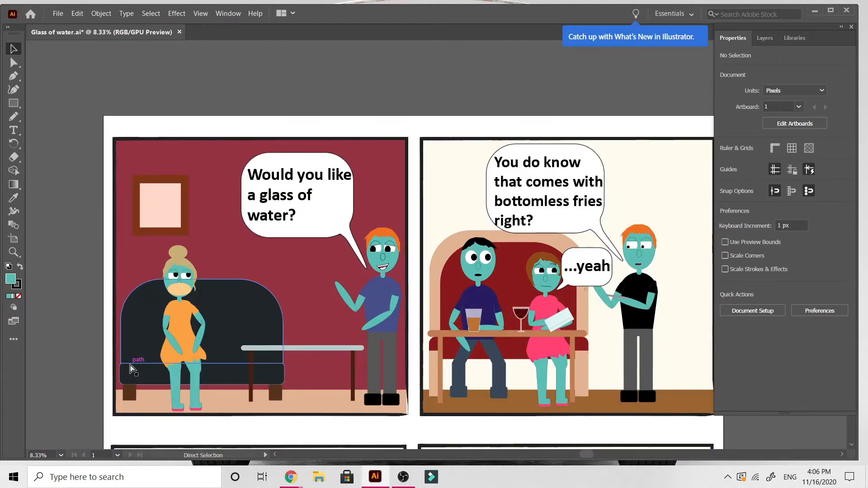
key("ctrl+plus")
scroll(129, 364, "left", 12)
scroll(130, 364, "down", 2)
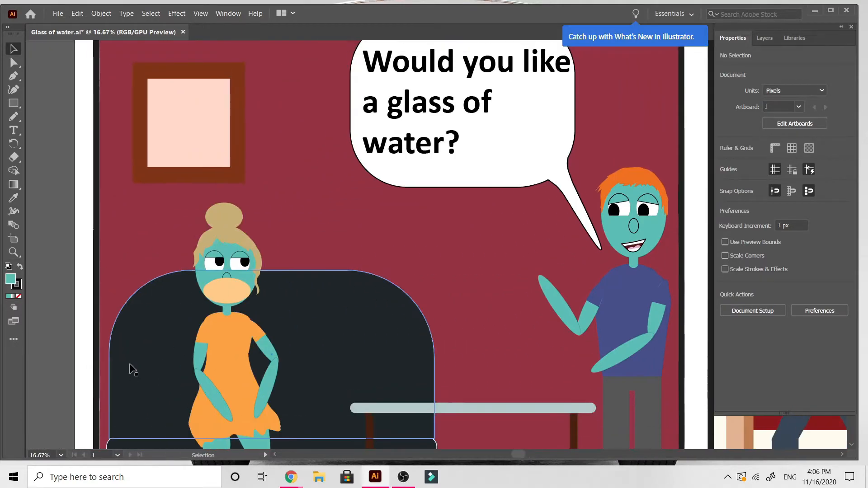
left_click(241, 294)
left_click_drag(241, 294, 58, 281)
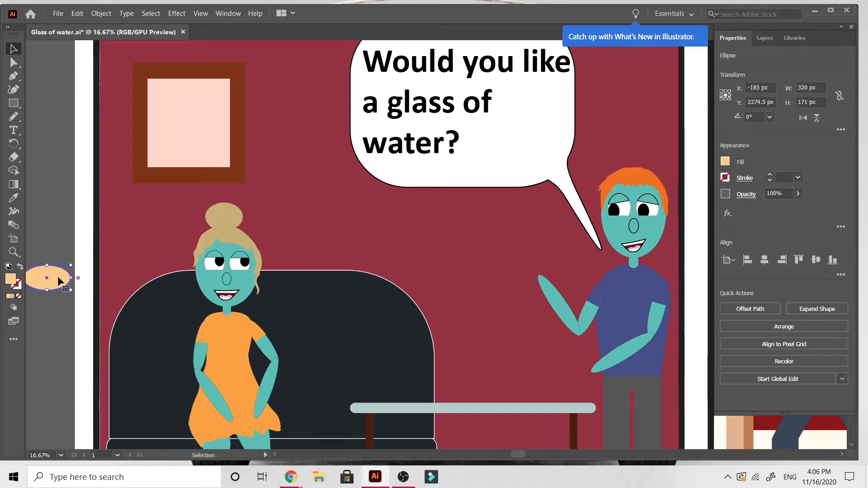
Step: Move the detached mask ellipse farther away from the artboard beside the first panel and clear the selection
key("ctrl+minus")
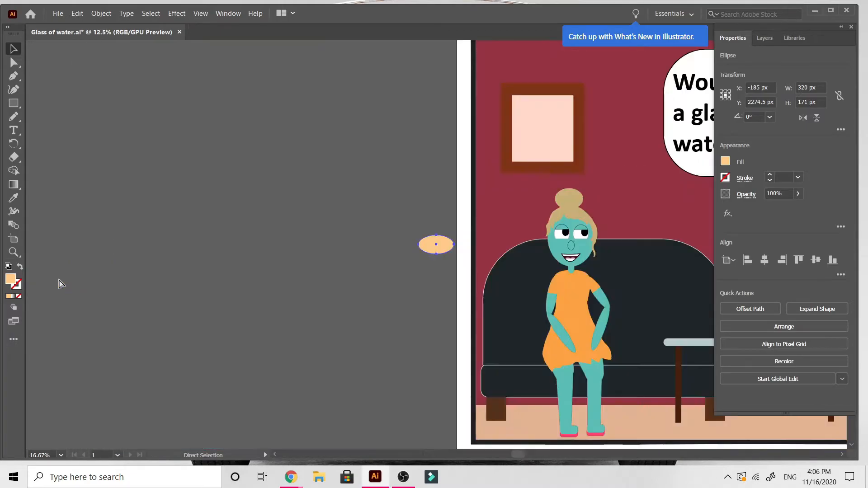
key("ctrl+minus")
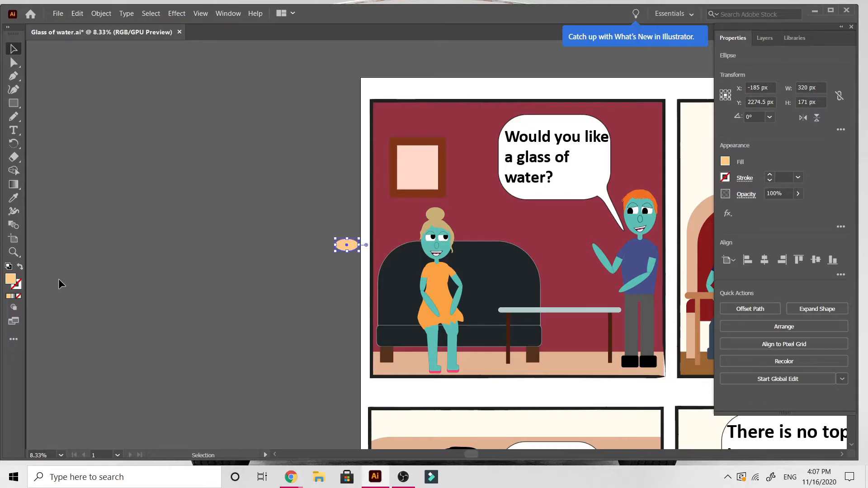
scroll(85, 324, "right", 5)
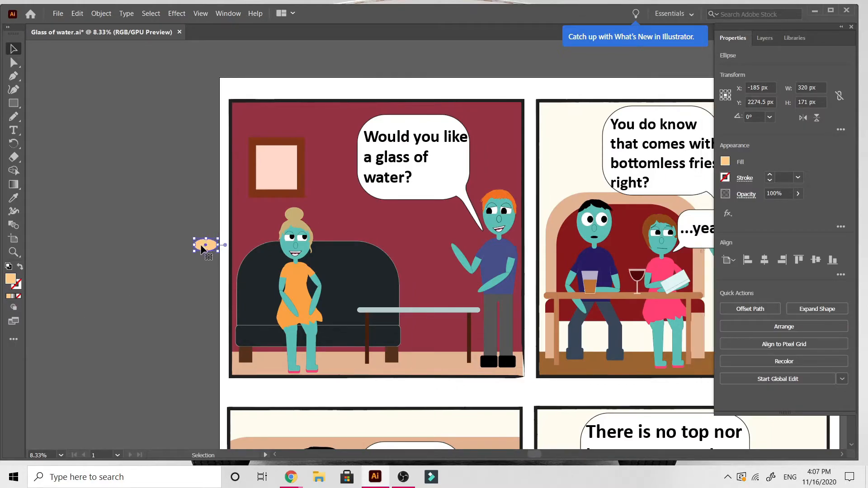
left_click_drag(205, 245, 125, 274)
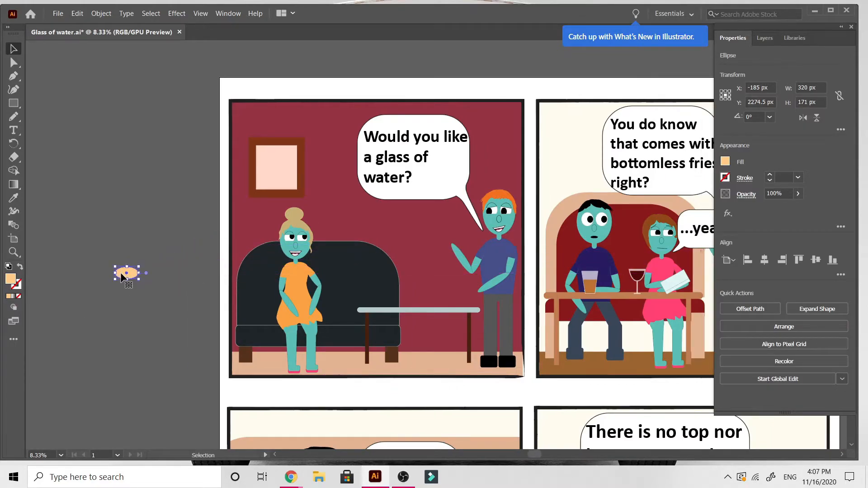
left_click(177, 347)
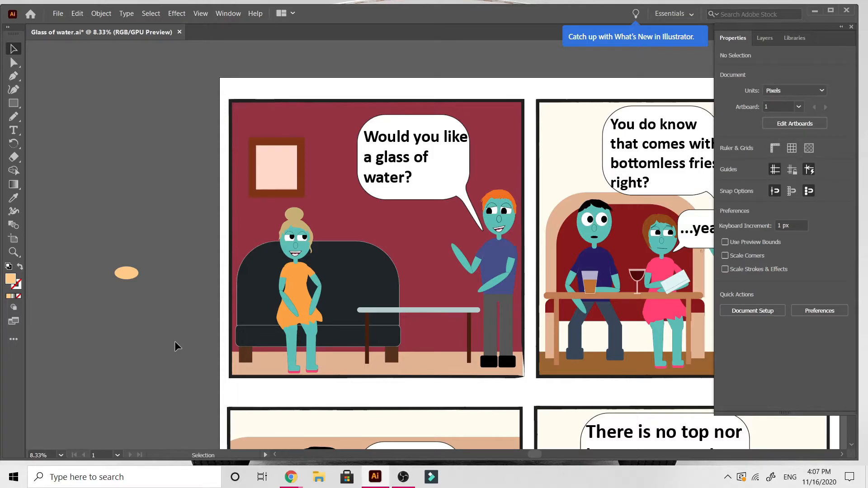
Step: Examine the edited first panel, checking the woman's uncovered face, the waiter's lowered forearm, the furniture and the speech bubble
key("ctrl+plus")
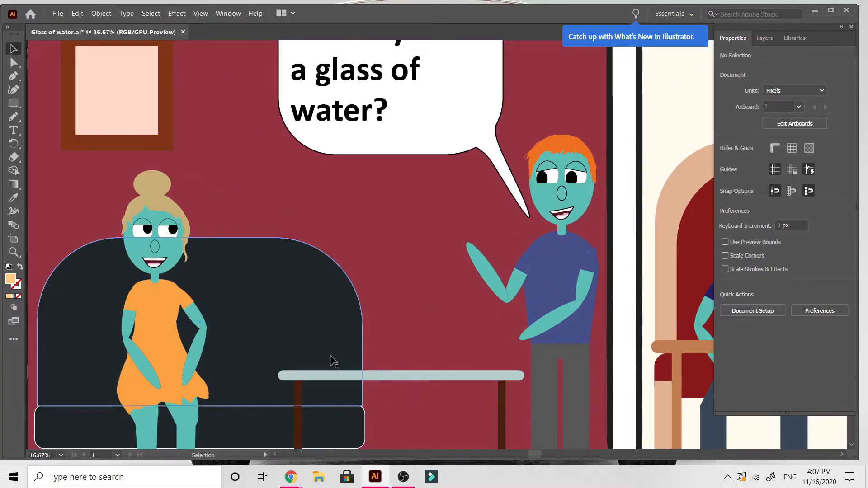
scroll(332, 359, "up", 5)
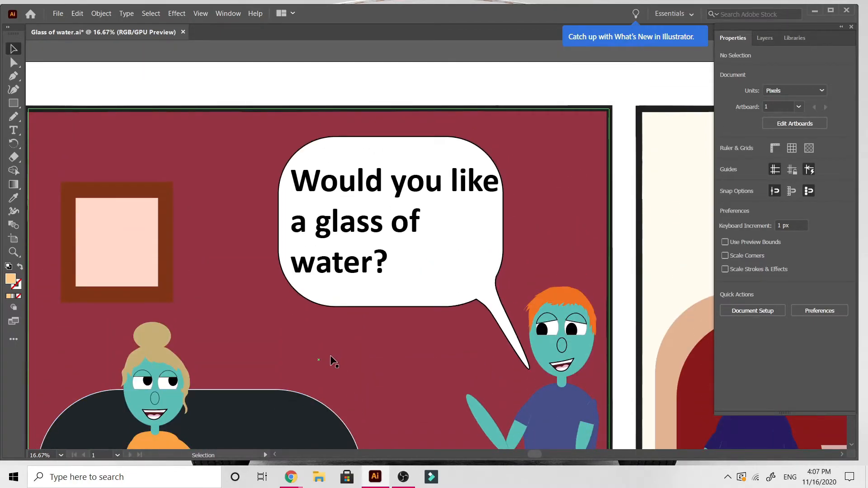
scroll(331, 362, "down", 2)
scroll(333, 362, "down", 3)
scroll(333, 362, "up", 2)
scroll(275, 432, "down", 3)
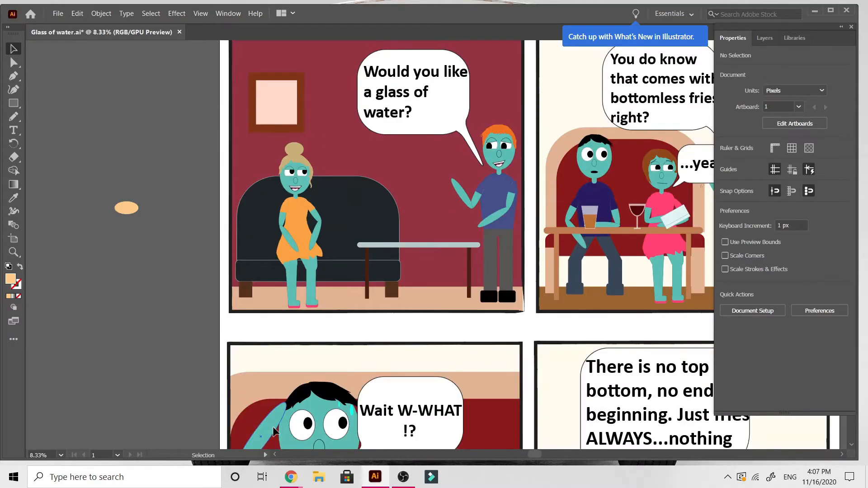
scroll(275, 432, "up", 1)
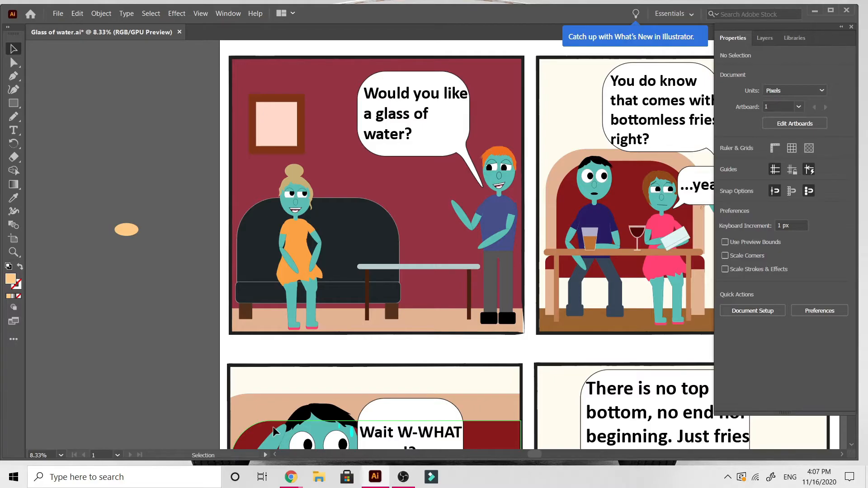
scroll(275, 431, "up", 1)
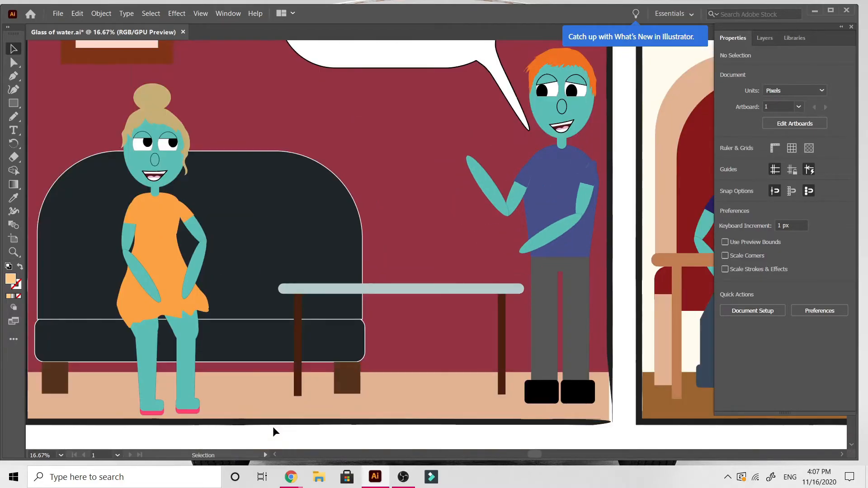
scroll(275, 431, "up", 1)
scroll(274, 431, "down", 3)
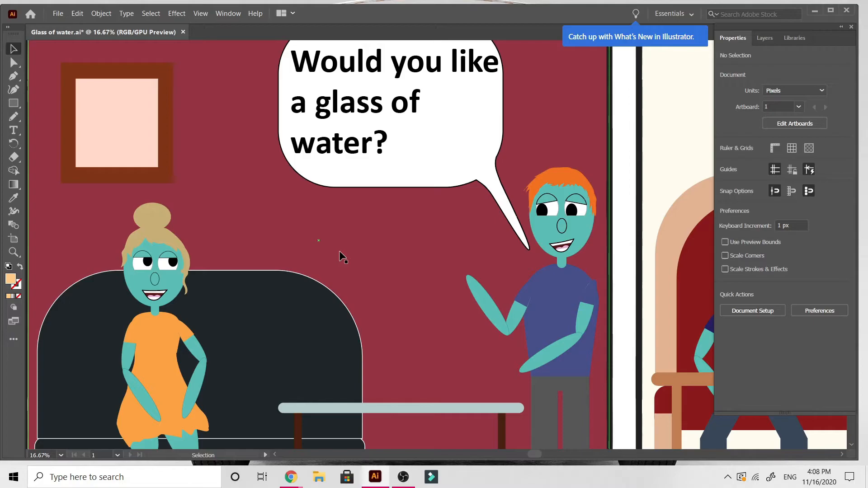
scroll(339, 251, "up", 5)
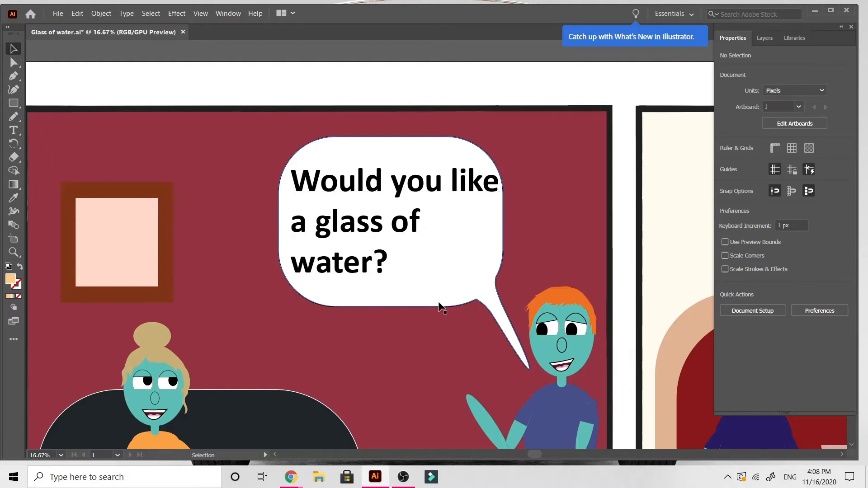
Step: Replace the first panel's speech bubble text with "Can I get you a glass of water?" and leave the group
scroll(441, 305, "down", 3)
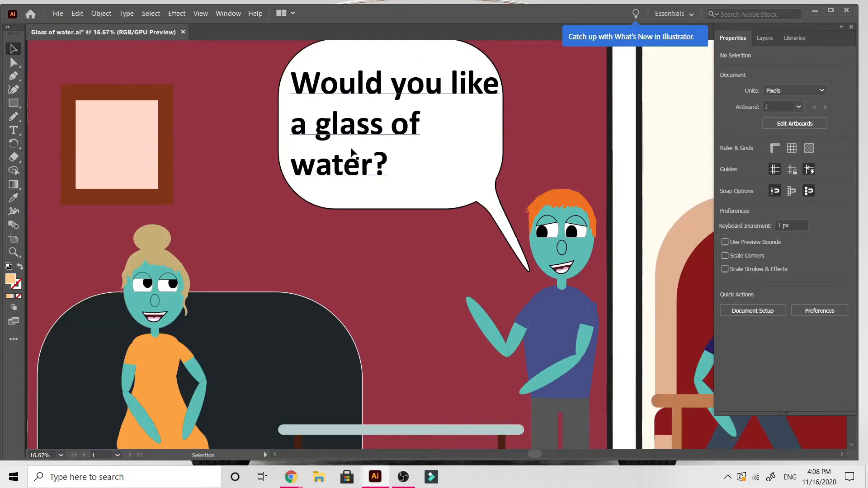
double_click(356, 167)
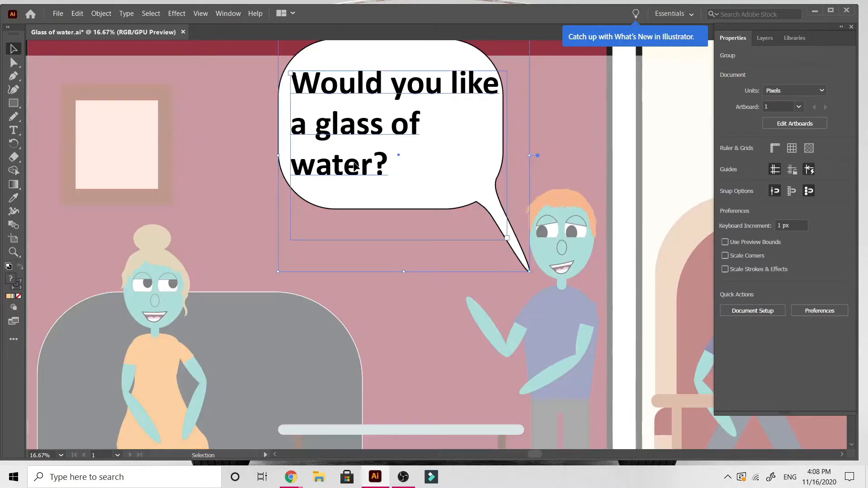
double_click(356, 167)
key("Escape")
triple_click(355, 167)
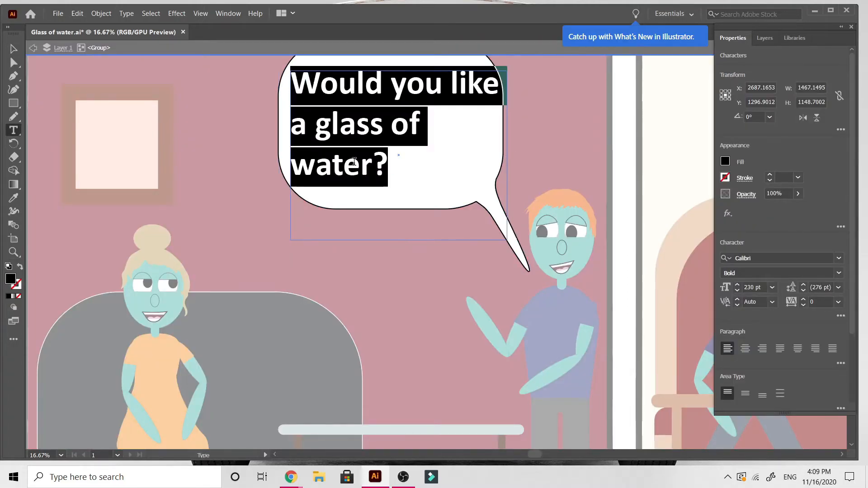
type("Y")
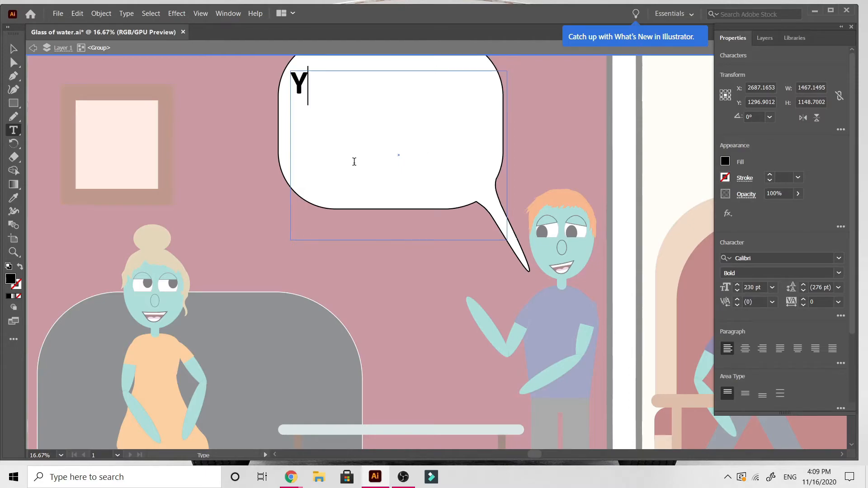
key("BackSpace")
type("Can I g")
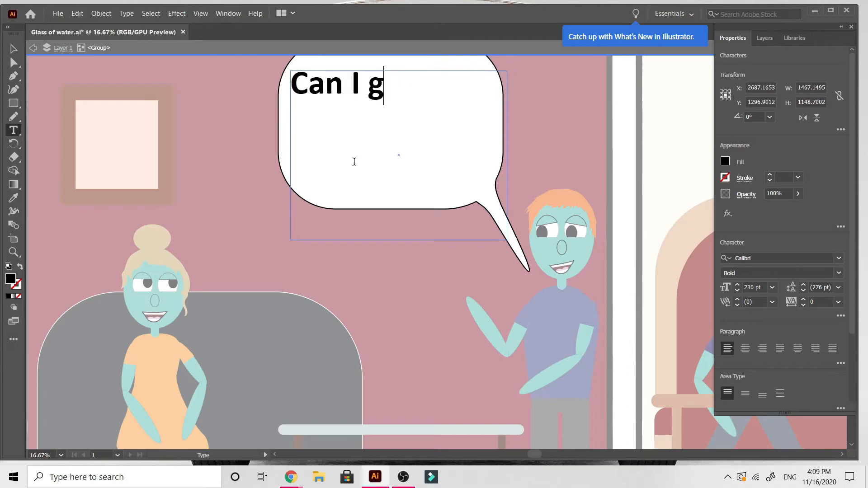
type("et you a glass ")
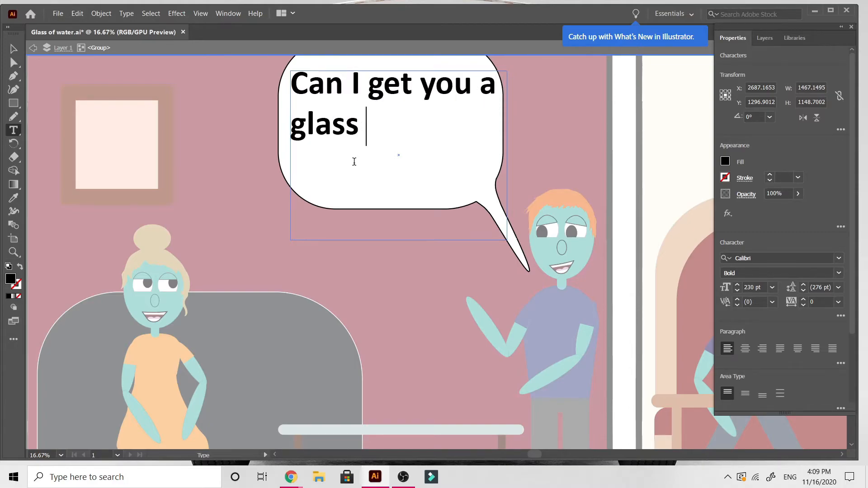
type("of water?")
left_click(10, 51)
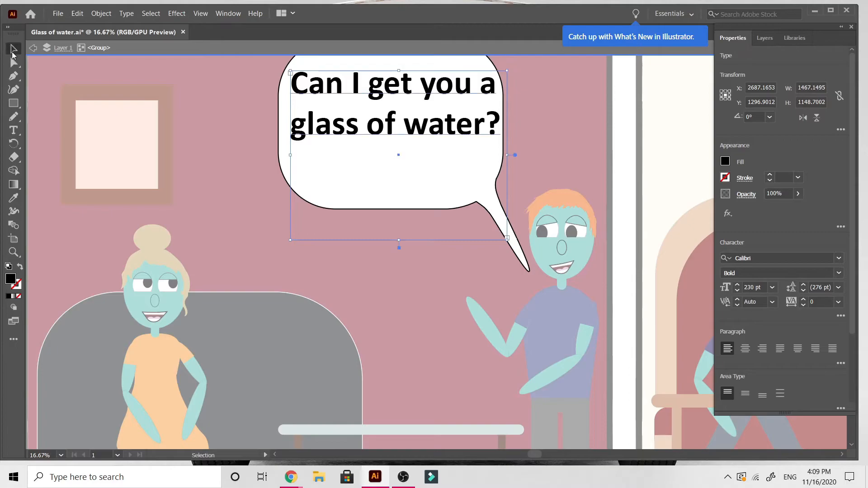
left_click(382, 275)
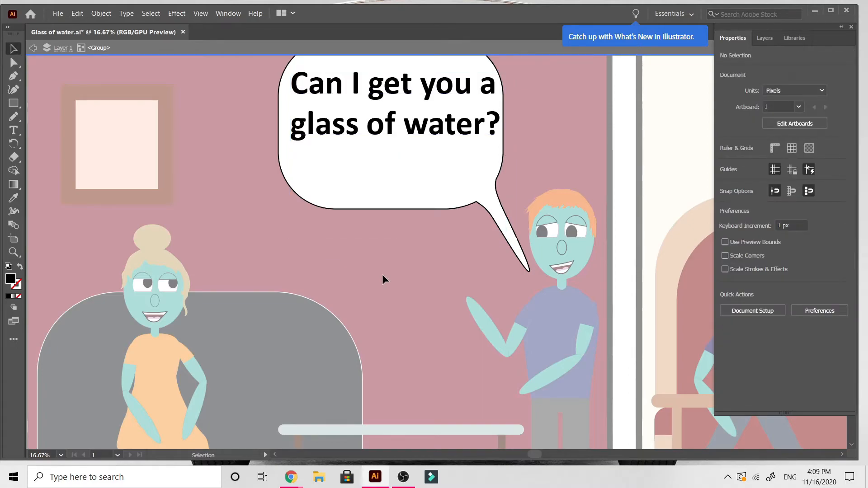
key("Escape")
Step: Examine the first and second panels side by side, comparing their characters, furniture, wall colours and speech bubbles
key("ctrl+minus")
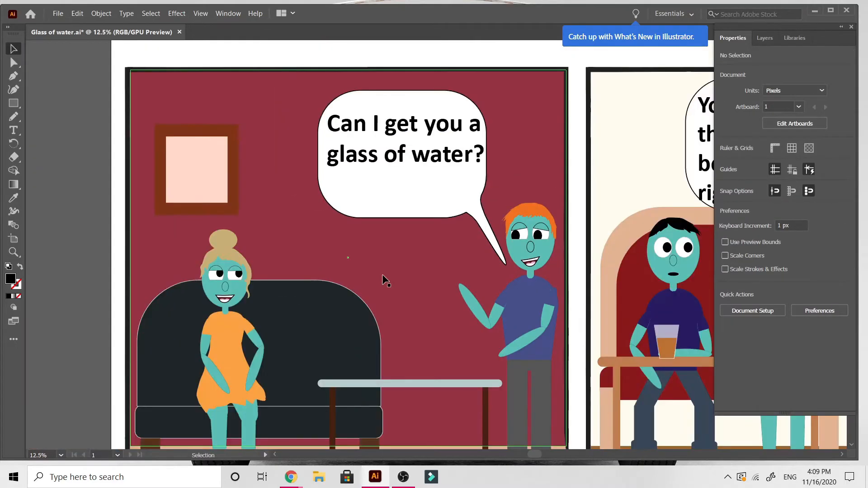
scroll(381, 274, "right", 5)
scroll(382, 276, "left", 1)
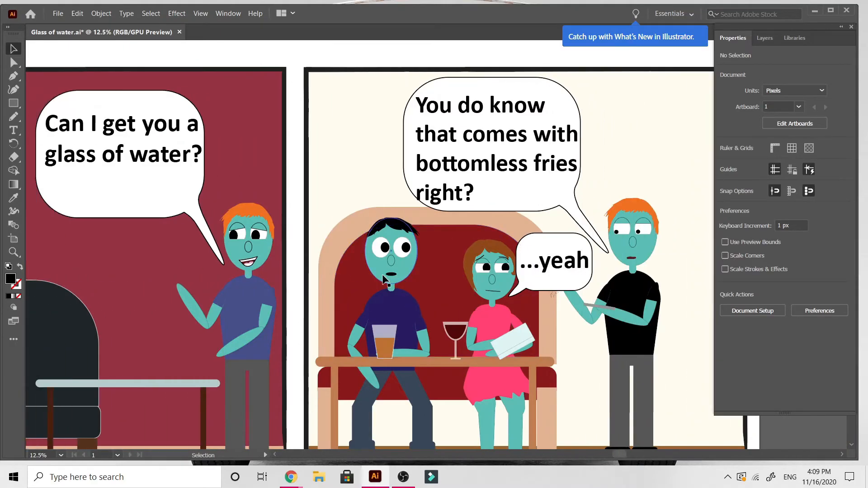
scroll(383, 277, "right", 3)
key("ctrl+minus")
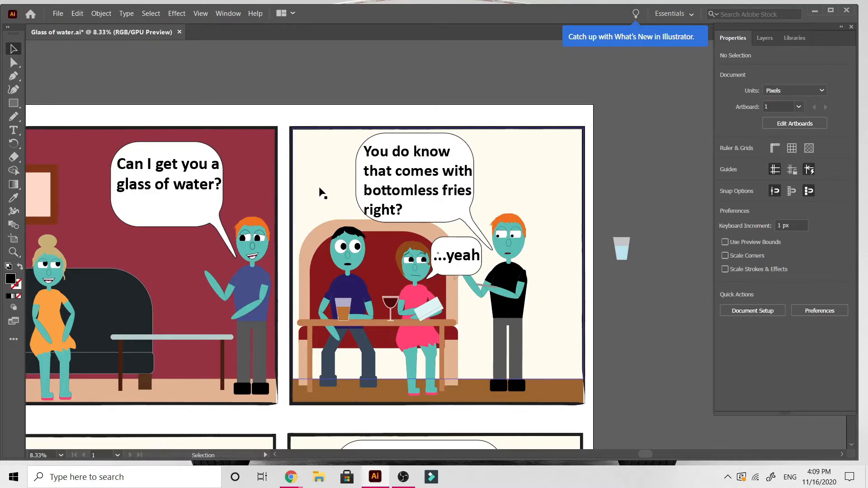
scroll(322, 192, "left", 3)
scroll(322, 192, "right", 2)
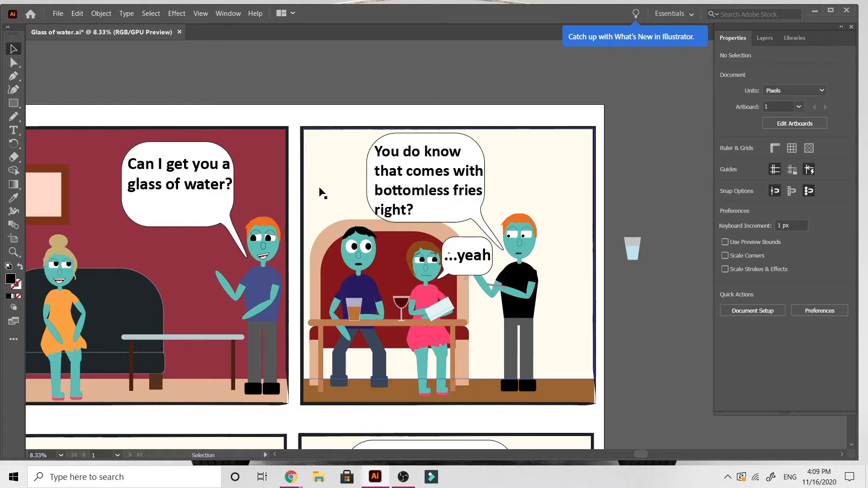
scroll(379, 105, "left", 4)
scroll(379, 105, "left", 1)
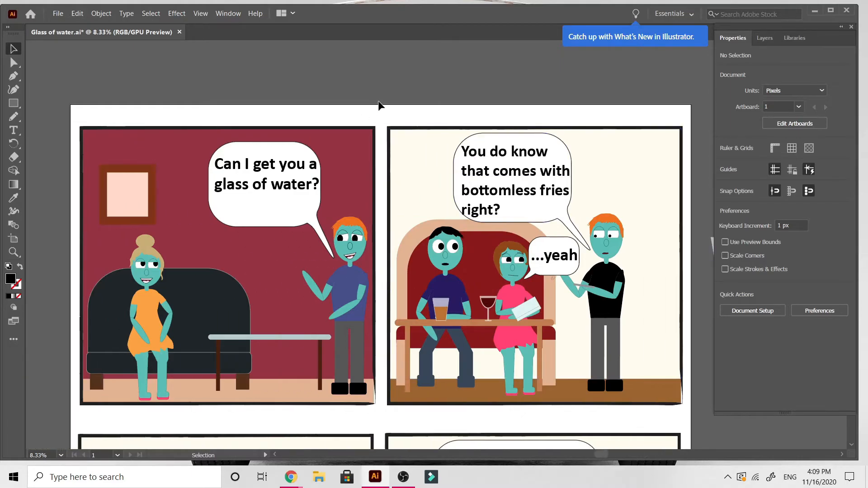
scroll(379, 105, "right", 2)
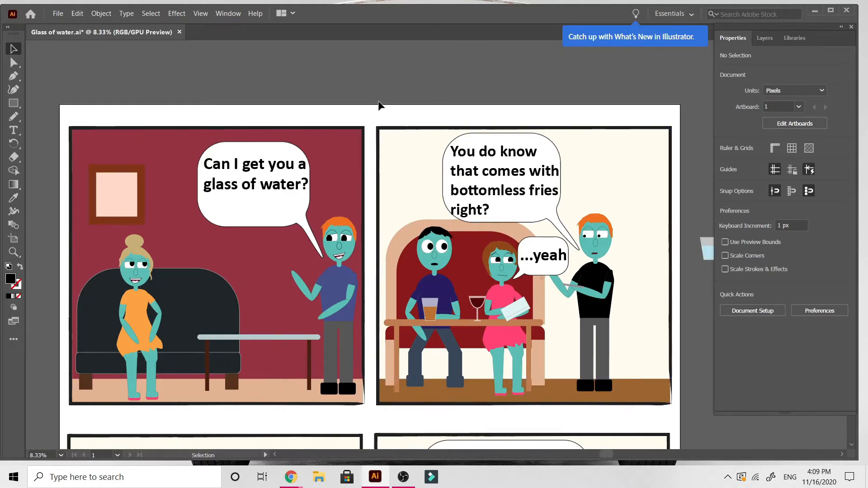
Step: Recolour the second panel's cream wall rectangle with the maroon sampled from the first panel's wall using the Eyedropper
left_click(398, 181)
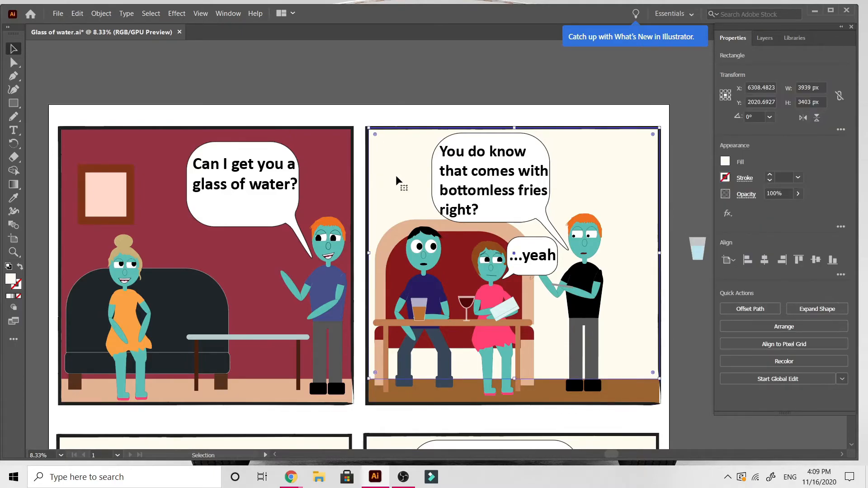
left_click(11, 201)
left_click(149, 159)
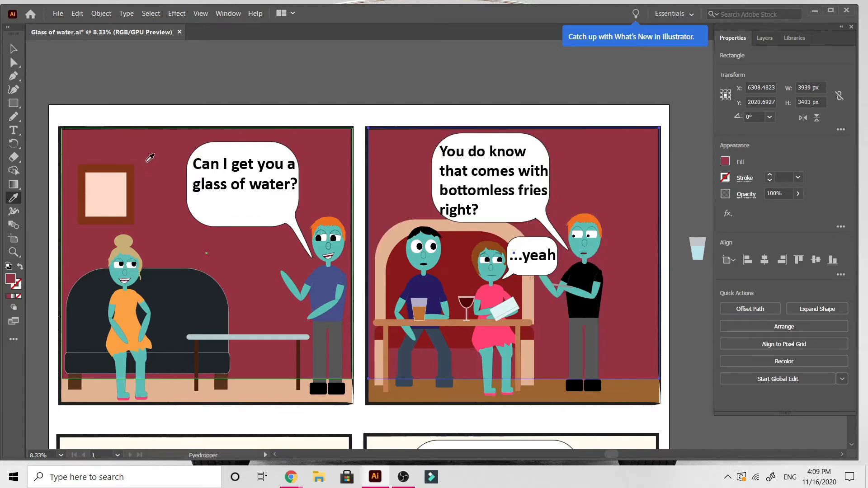
left_click(13, 50)
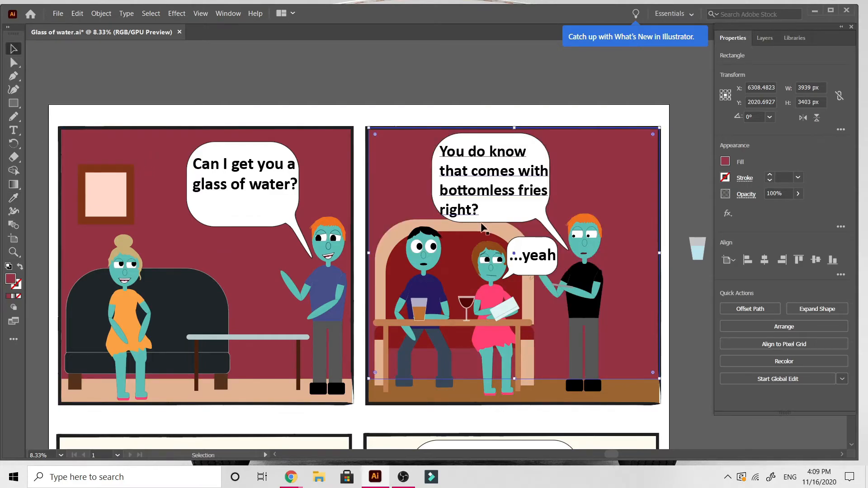
Step: Delete the seated dark-haired man and his glass of brown drink from the second panel
left_click(431, 266)
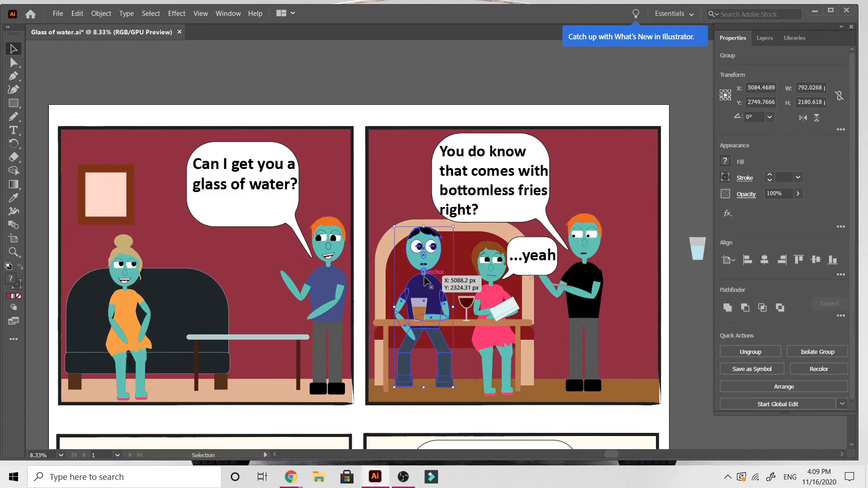
key("Delete")
left_click(420, 316)
key("Delete")
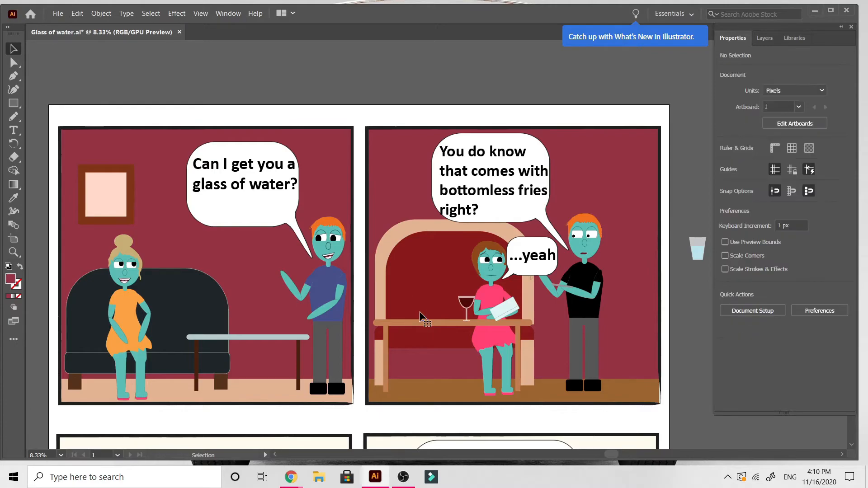
Step: Delete the red wine shape and the wine glass from the second panel's table
left_click(467, 304)
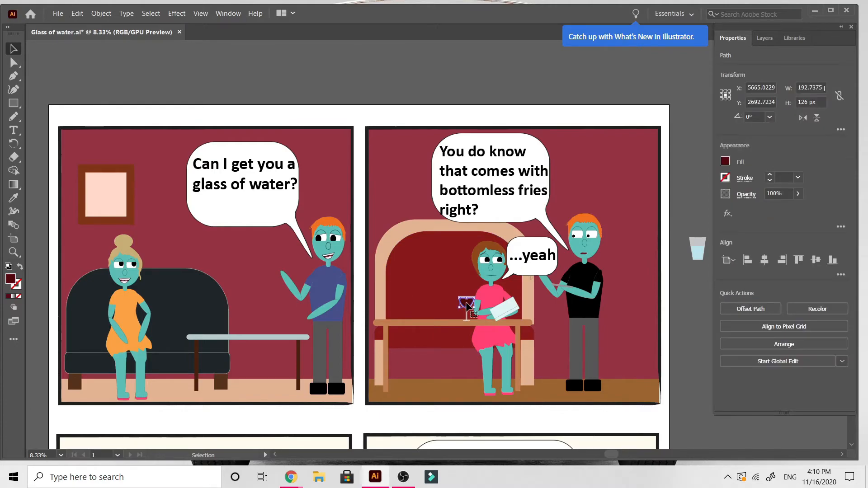
key("Delete")
left_click(467, 305)
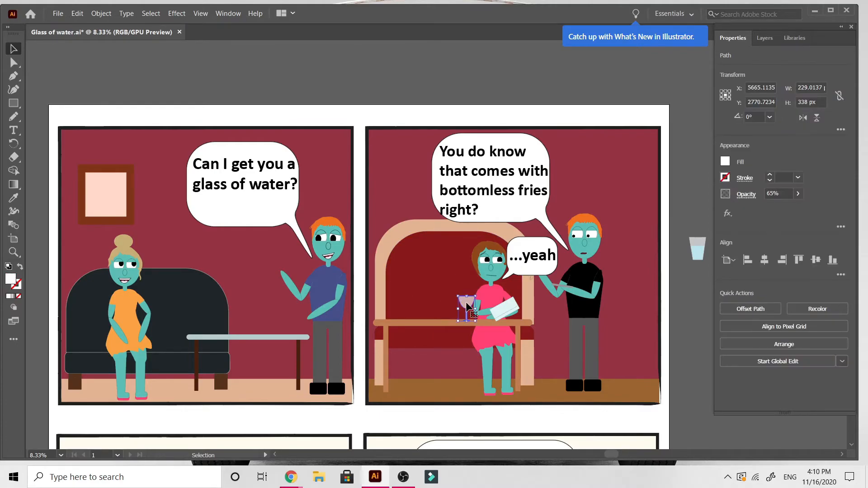
key("Delete")
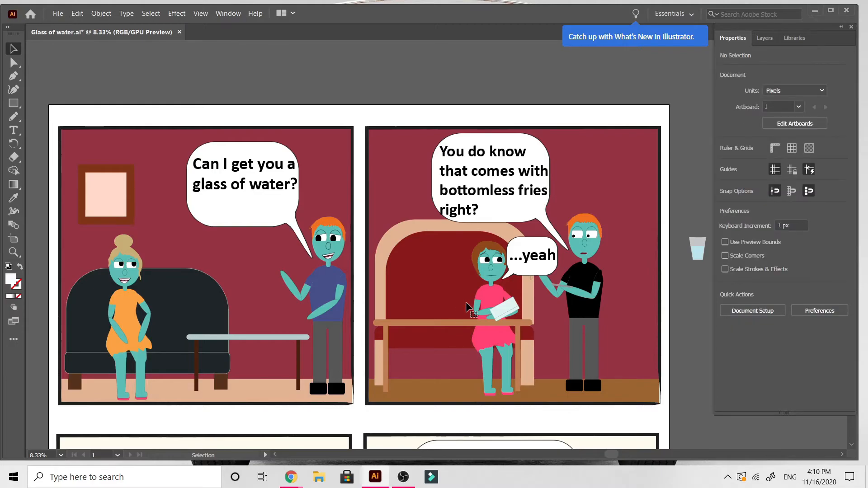
Step: Delete the second panel's brown table top and both of its legs
left_click(406, 323)
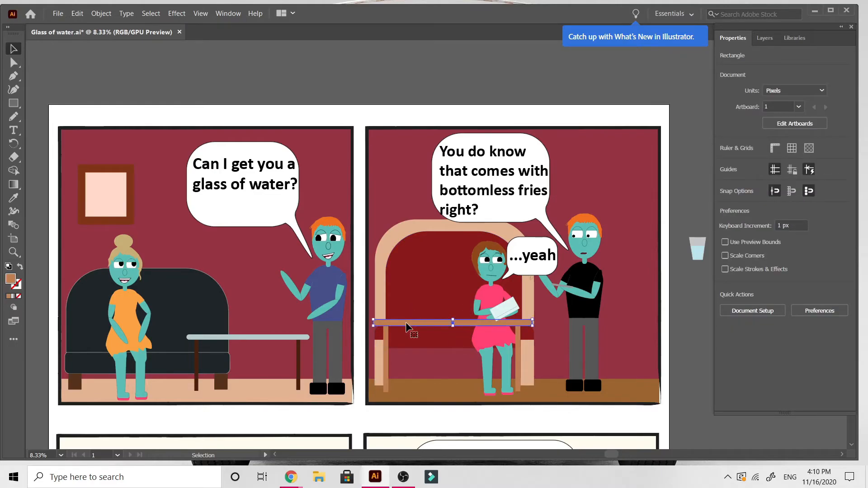
key("Delete")
left_click(387, 359)
key("Delete")
left_click(518, 340)
key("Delete")
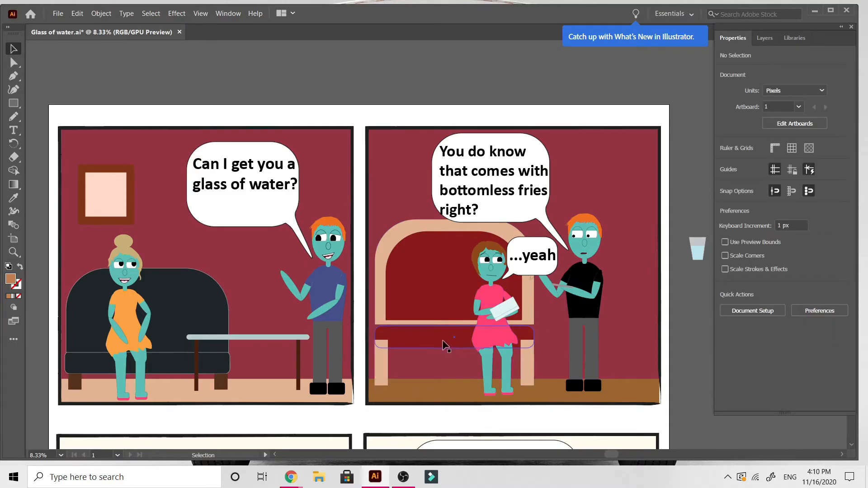
Step: Delete the second panel's booth: its red seat, both peach legs, and the red backrest with its peach frame
left_click(441, 346)
key("Delete")
left_click(382, 358)
key("Delete")
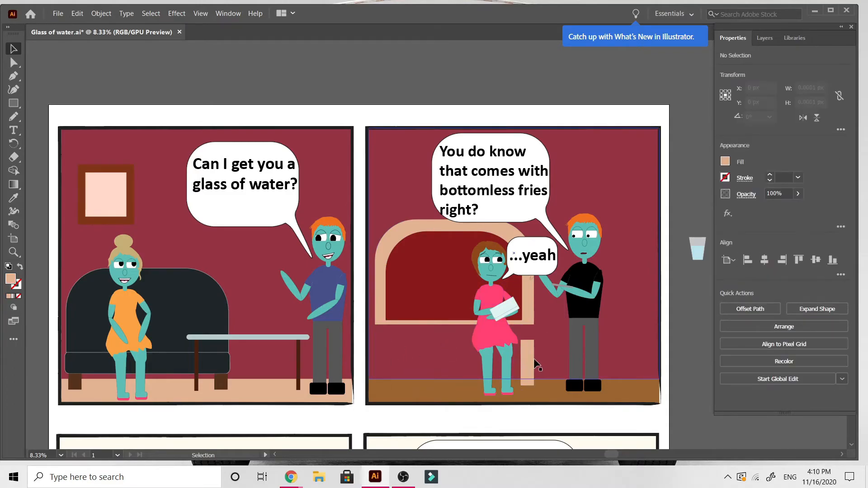
left_click(532, 364)
key("Delete")
left_click(442, 294)
key("Delete")
left_click(434, 299)
key("Delete")
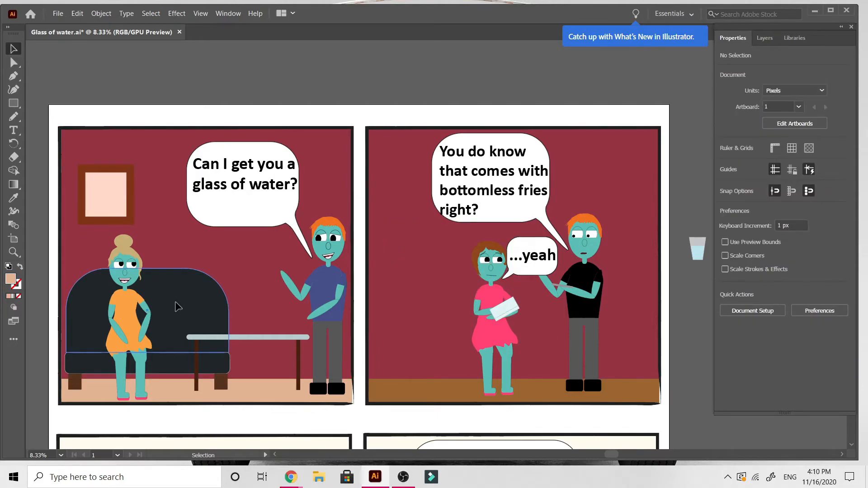
left_click(179, 309)
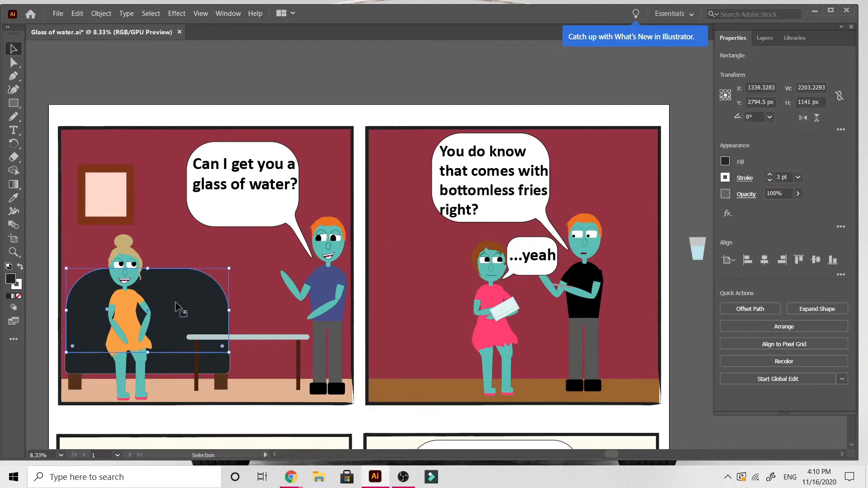
left_click(123, 244)
left_click(123, 249)
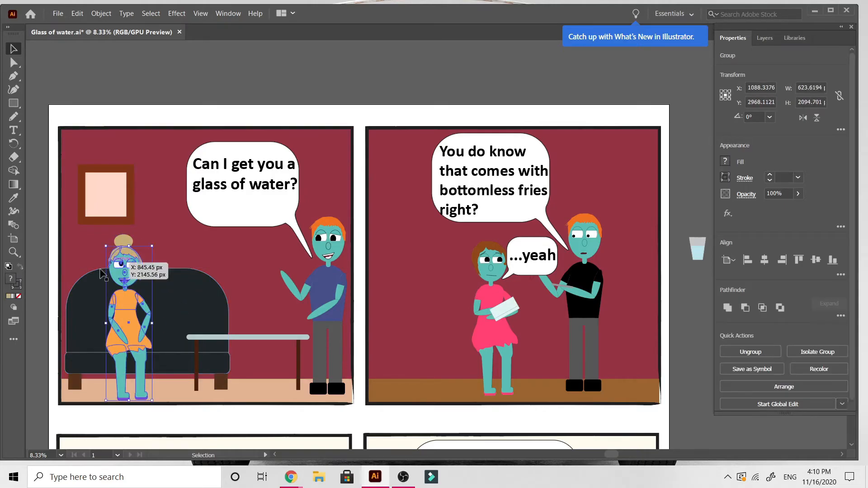
left_click(41, 317)
Step: Identify the layer of the first panel's maroon wall and lock that layer, named back
scroll(41, 317, "left", 3)
left_click(260, 235)
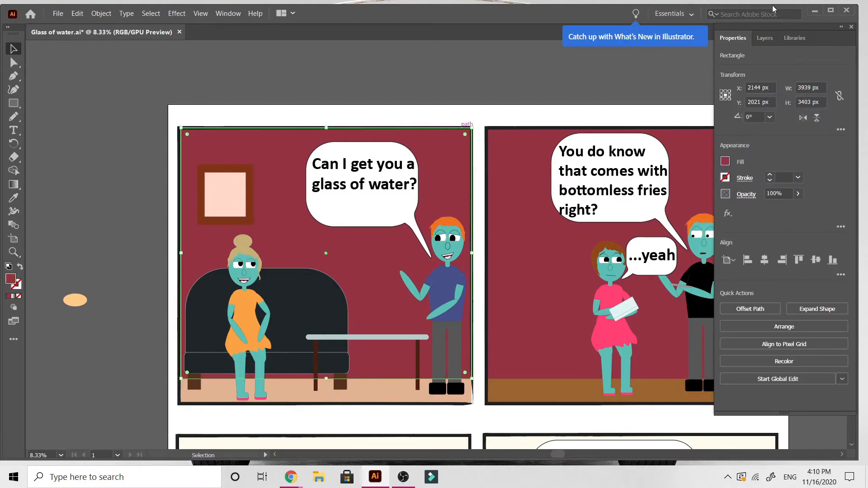
left_click(766, 38)
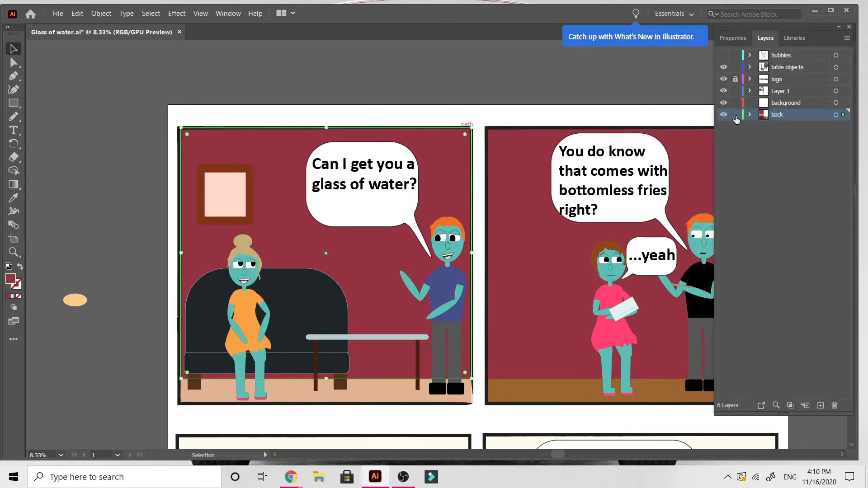
left_click(735, 115)
Step: Move the detached peach mask ellipse up beyond the artboard's upper-left corner and clear the selection
left_click_drag(75, 300, 108, 151)
left_click_drag(94, 86, 94, 85)
left_click(120, 257)
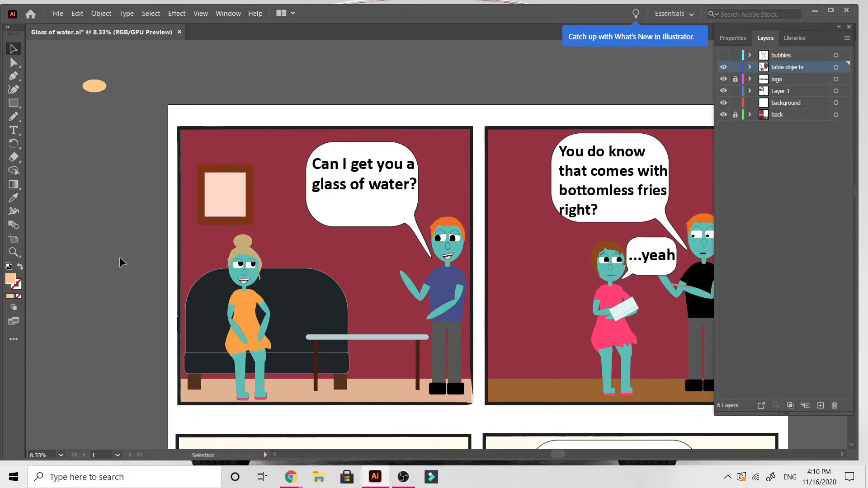
Step: Select the first panel's seated woman, sofa and table, leaving out the speech text, the panel frame and the white page background
left_click_drag(130, 229, 307, 380)
left_click_drag(358, 398, 358, 399)
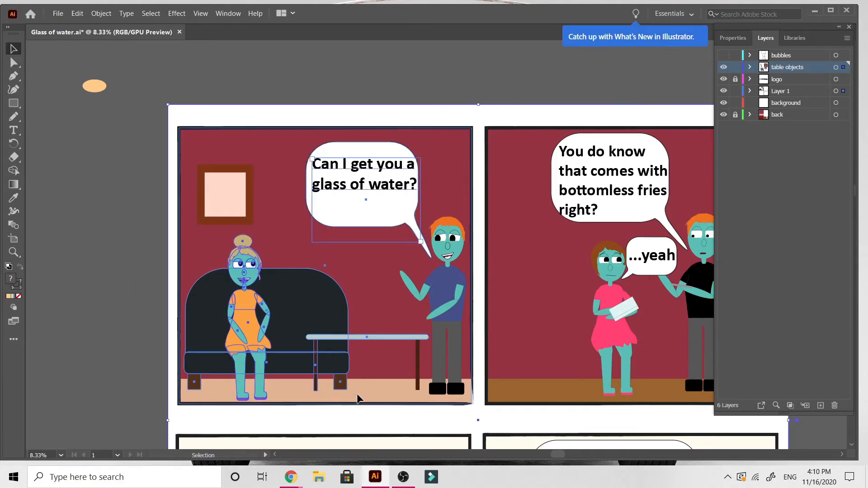
left_click(339, 218, "shift")
left_click(315, 219, "shift")
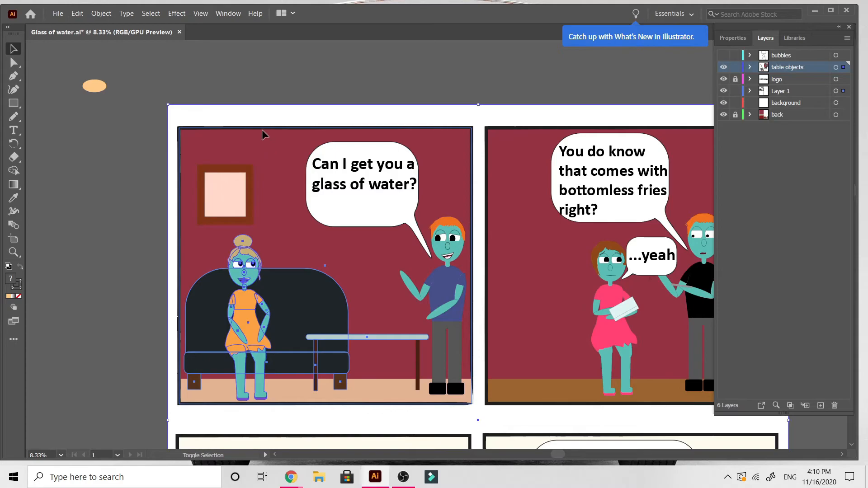
left_click(261, 129, "shift")
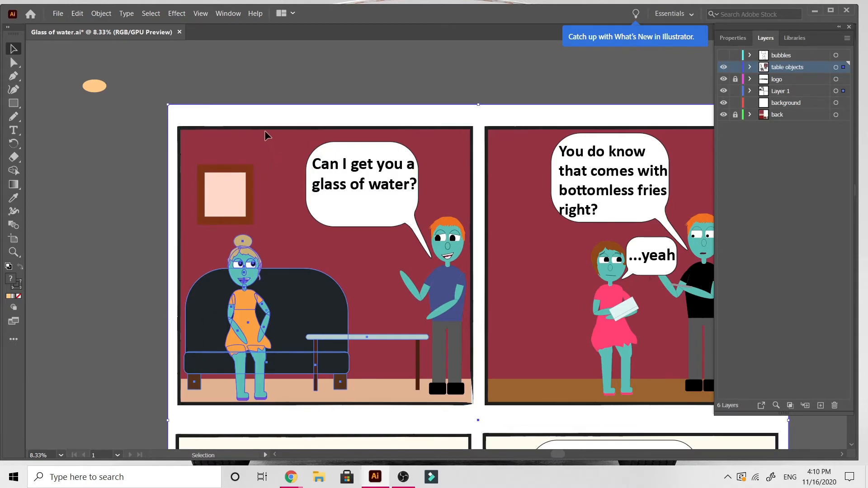
left_click(259, 108, "shift")
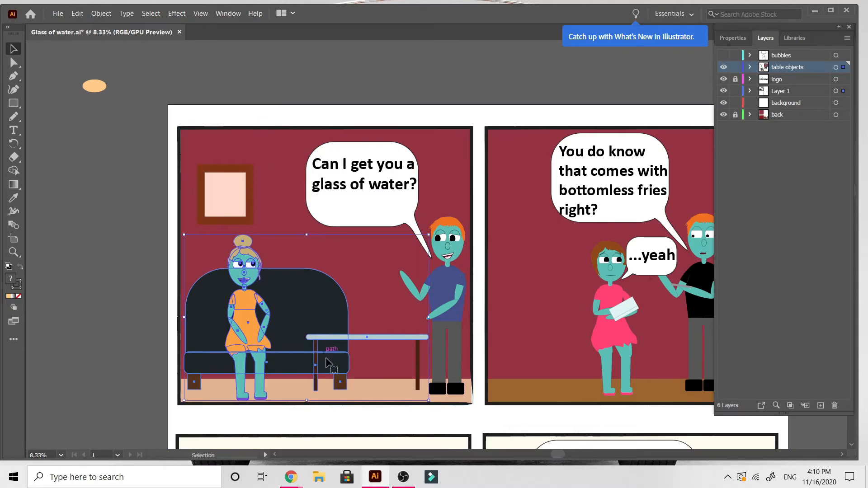
Step: Check the selection around the woman's feet and the table, and add the table leg nearest the man to it
key("a")
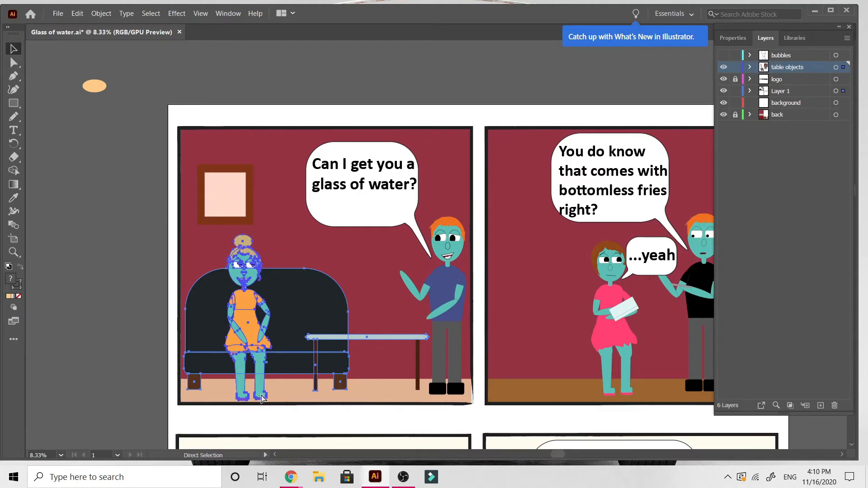
key("ctrl+plus")
key("ctrl+plus")
key("ctrl+plus")
key("ctrl+plus")
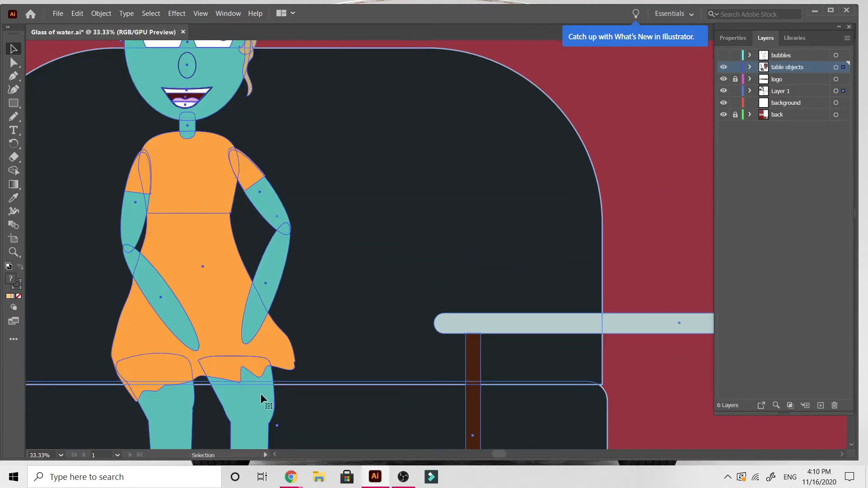
scroll(261, 396, "down", 5)
scroll(260, 393, "down", 1)
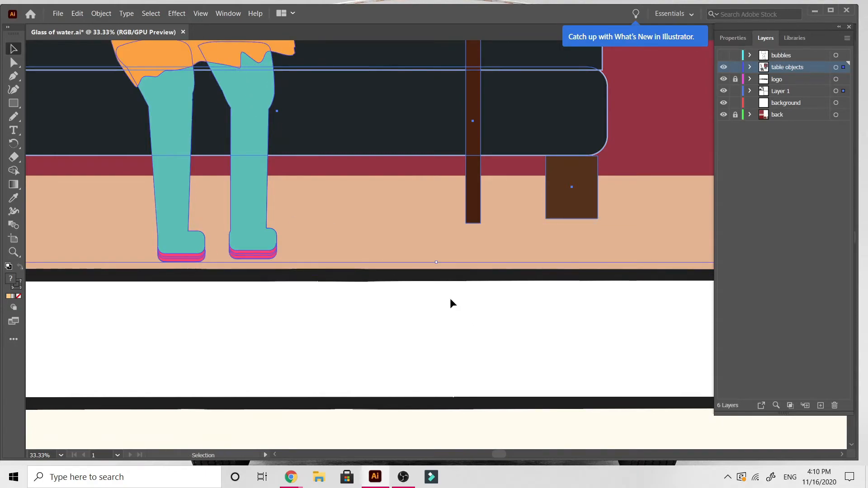
key("ctrl+minus")
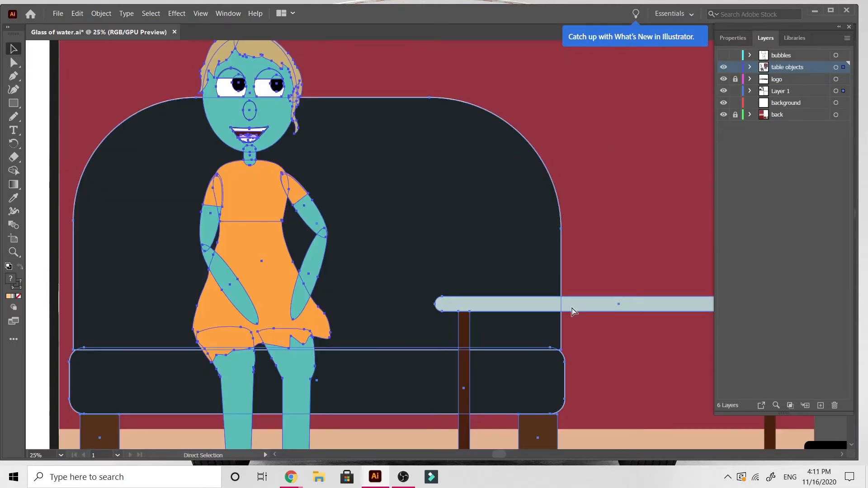
scroll(572, 312, "right", 5)
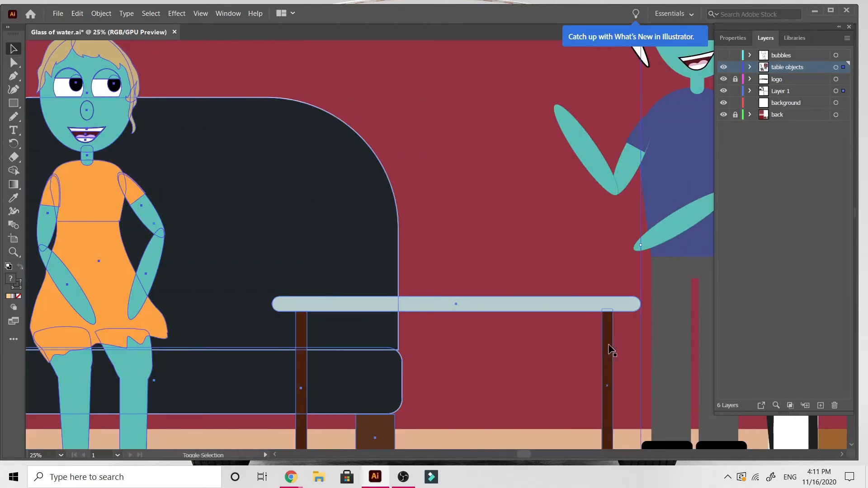
key("ctrl+minus")
key("ctrl+minus")
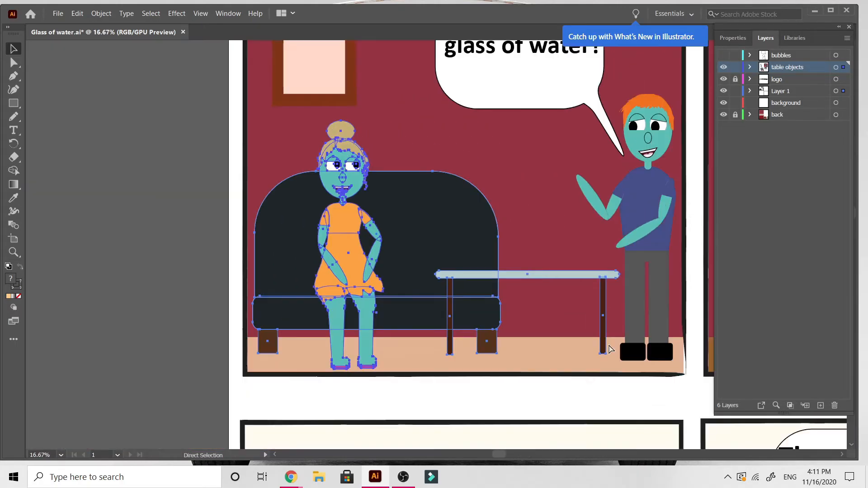
Step: Copy the selected woman, sofa and table from the first panel and clear the selection
right_click(425, 217)
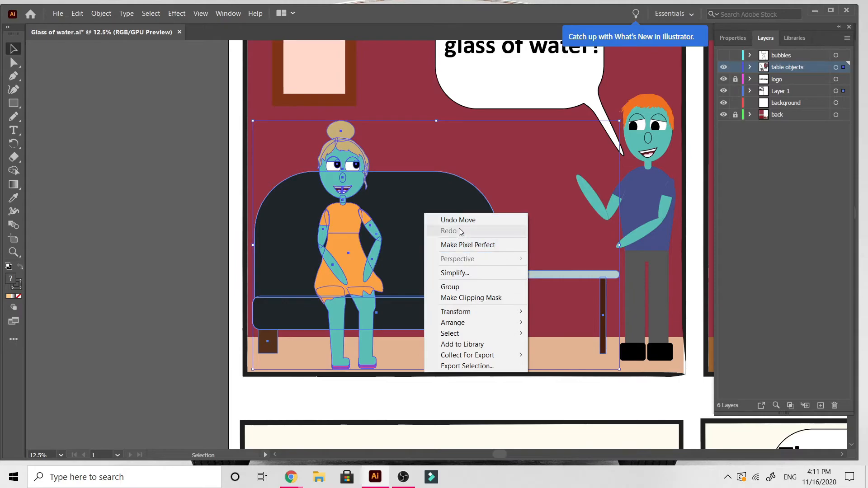
left_click(81, 8)
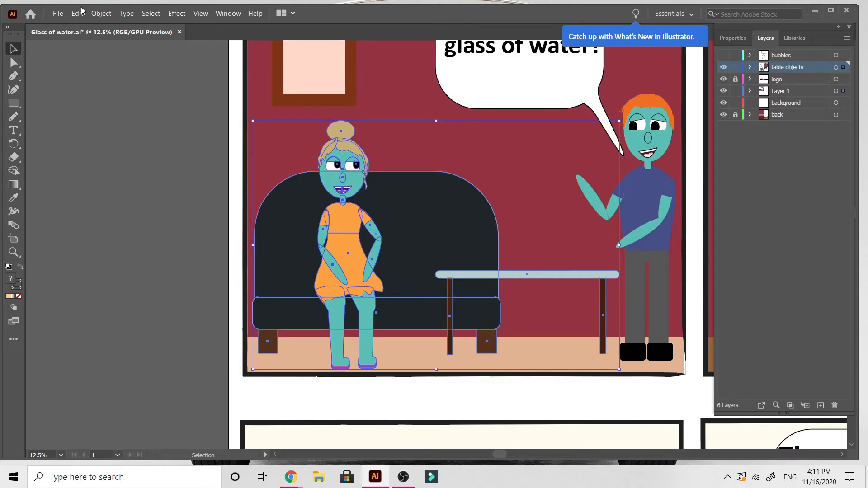
left_click(79, 15)
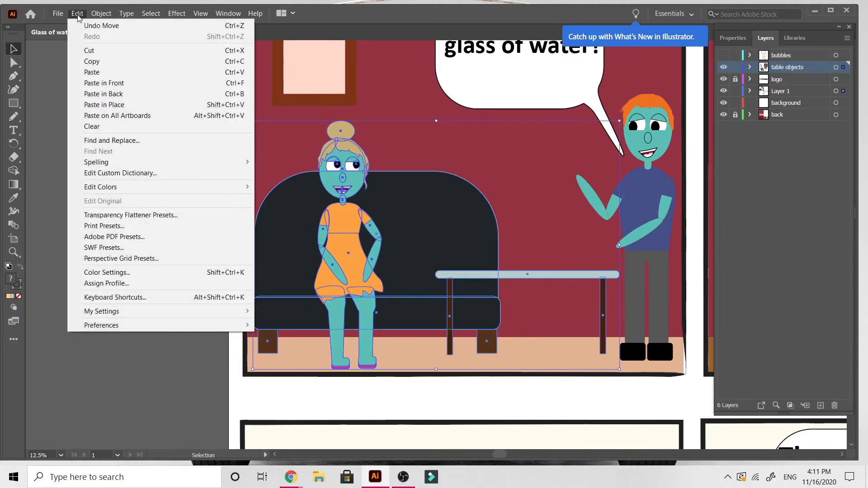
left_click(87, 62)
left_click(110, 239)
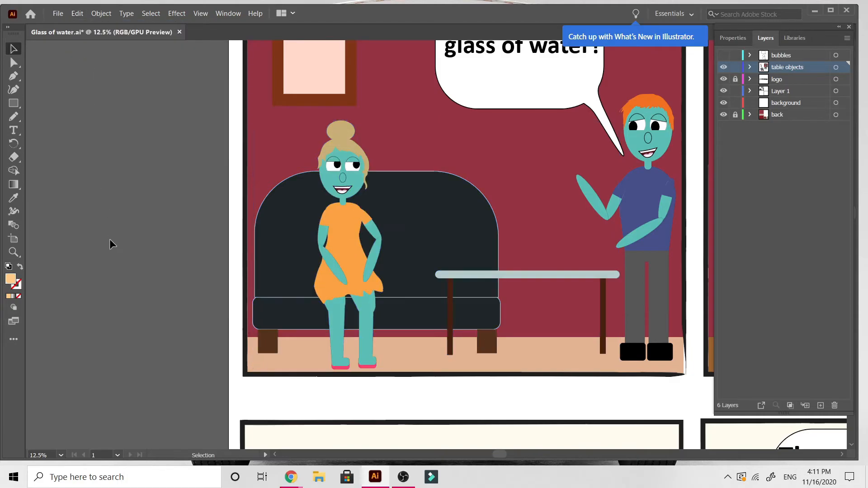
scroll(110, 238, "right", 10)
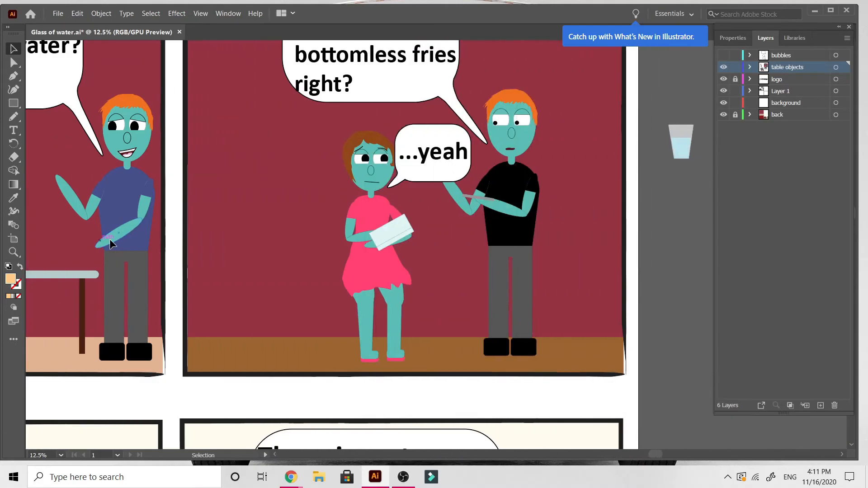
left_click(383, 266)
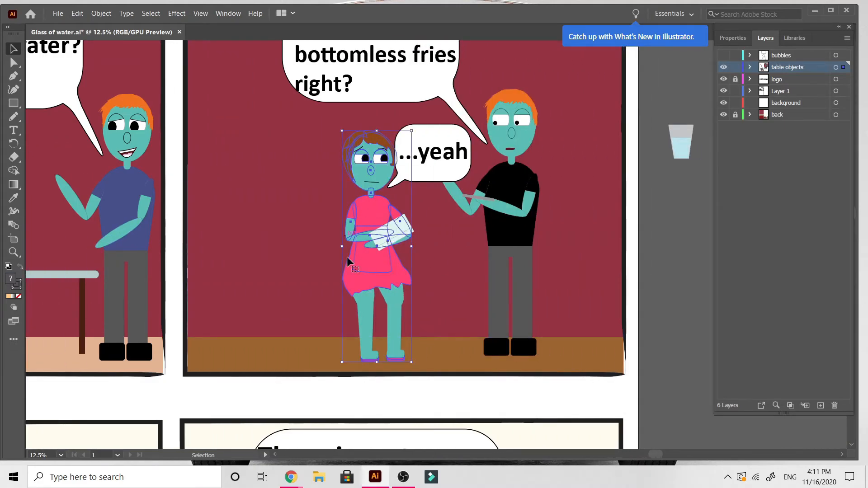
double_click(364, 237)
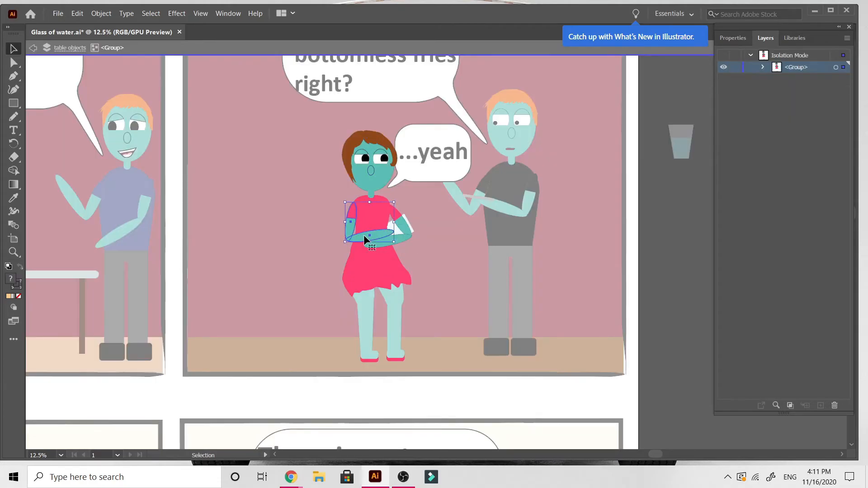
double_click(363, 235)
double_click(658, 249)
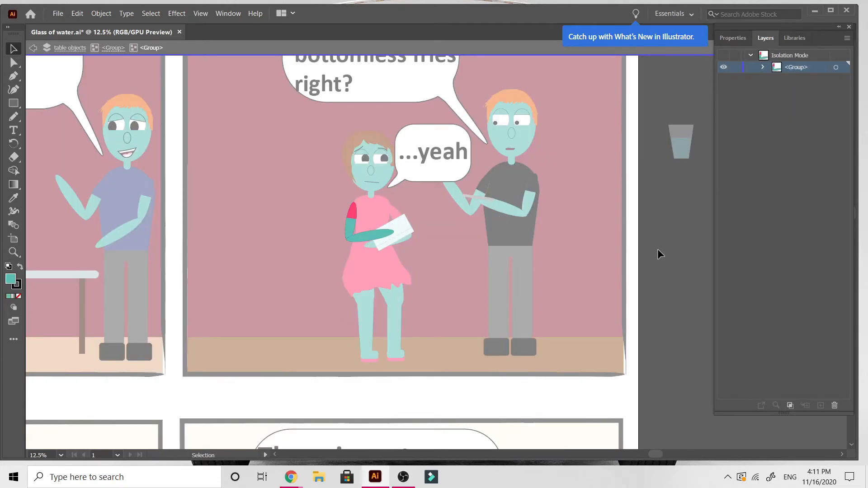
Step: Delete the white paper held by the second panel's woman in pink, along with her grouped head, dress and arms
left_click_drag(378, 230, 392, 245)
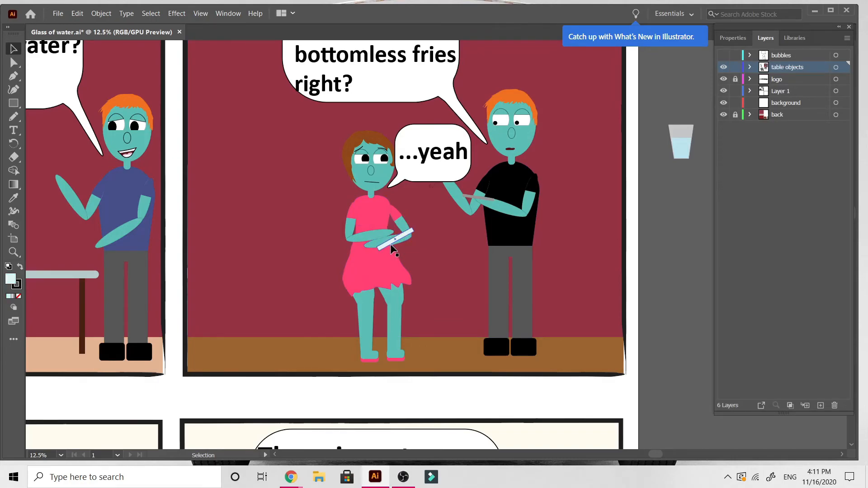
left_click(382, 239)
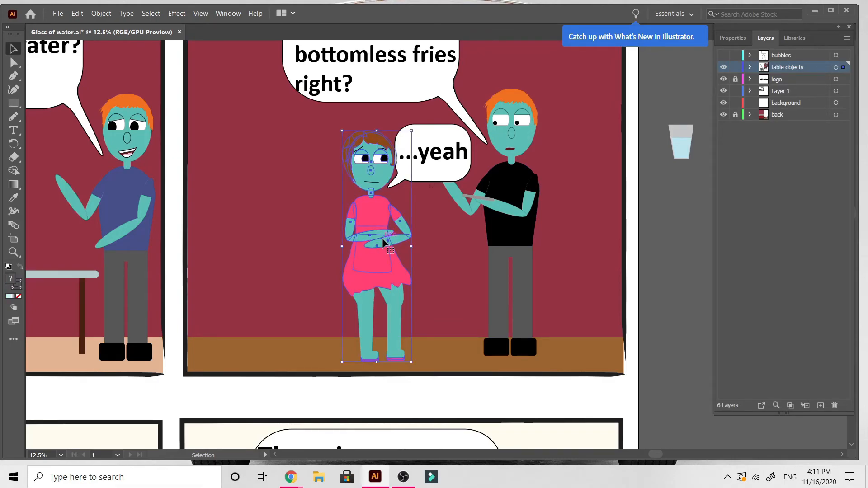
key("Delete")
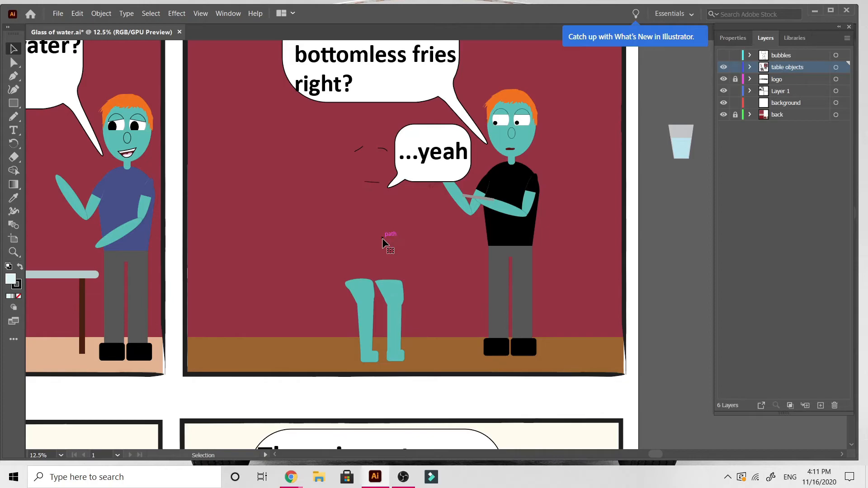
Step: Delete the woman's leftover eyebrows, mouth line and both legs from the second panel
left_click(385, 150)
key("Delete")
key("Delete")
left_click(372, 182)
key("Delete")
left_click(365, 294)
key("Delete")
left_click(389, 303)
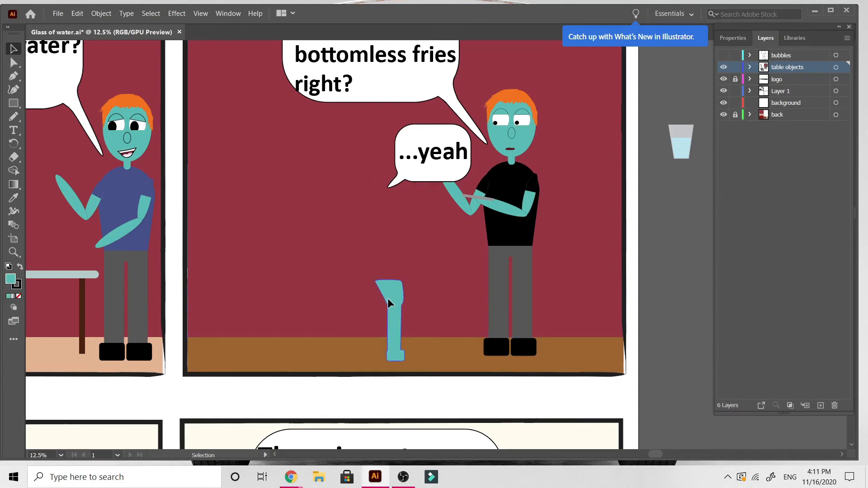
key("Delete")
Step: Unlock the layer named back, paste the copied woman, sofa and table, and place them against the second panel's left side
scroll(388, 303, "left", 3)
scroll(387, 298, "left", 5)
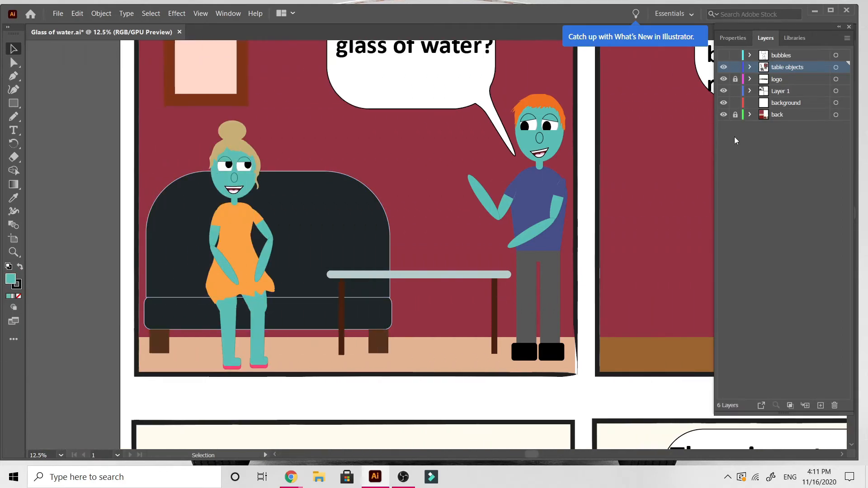
left_click(736, 116)
scroll(551, 322, "right", 5)
left_click_drag(475, 277, 464, 279)
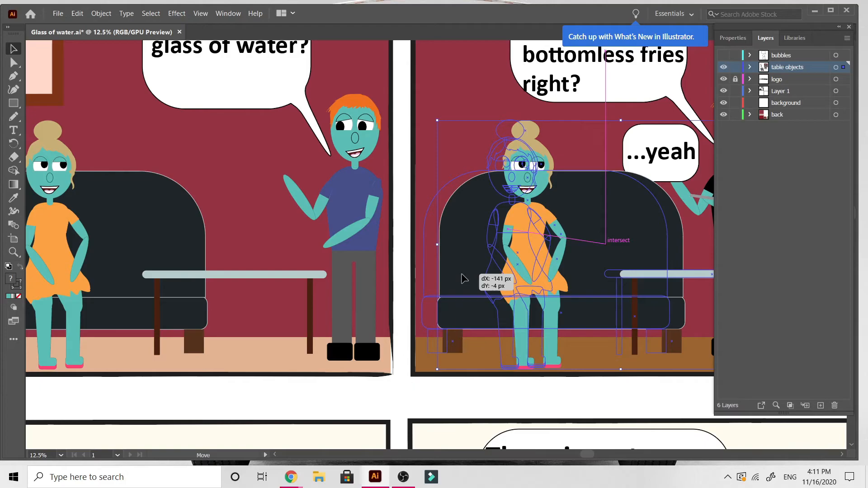
left_click_drag(462, 274, 462, 275)
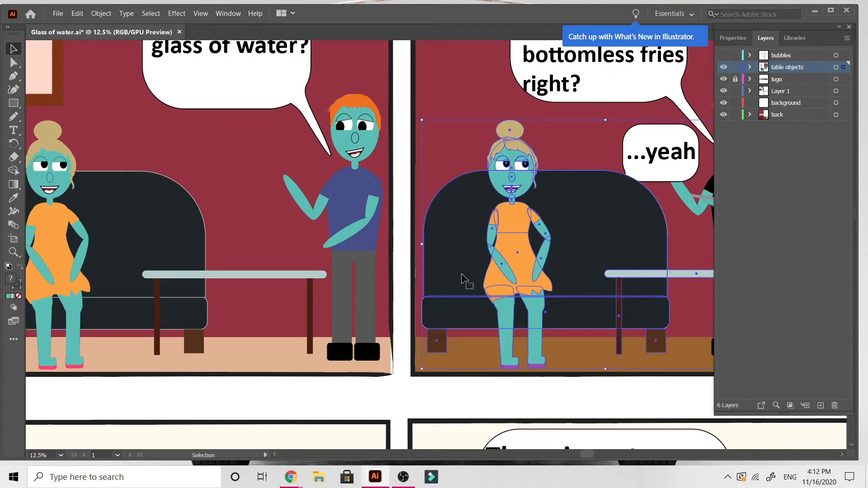
Step: Fine-tune the pasted group's position in the second panel to match the first panel's arrangement, and clear the selection
scroll(465, 280, "left", 5)
scroll(466, 281, "right", 4)
left_click_drag(500, 268, 497, 269)
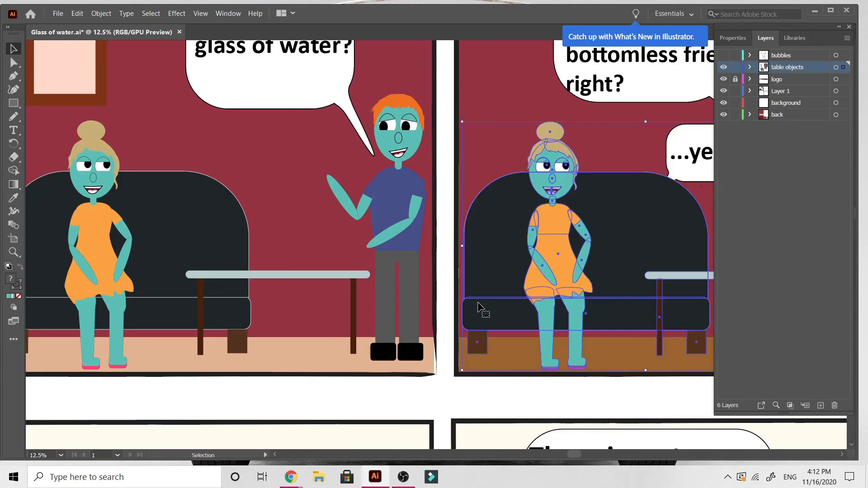
scroll(504, 360, "right", 3)
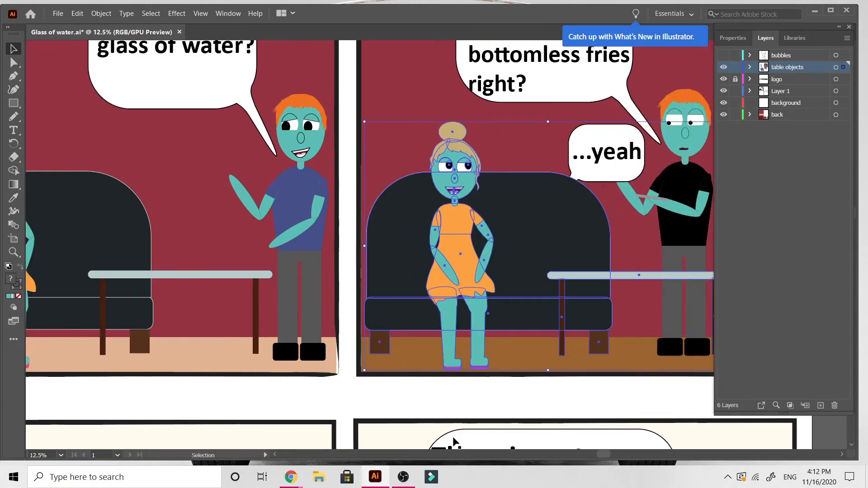
scroll(424, 387, "down", 1)
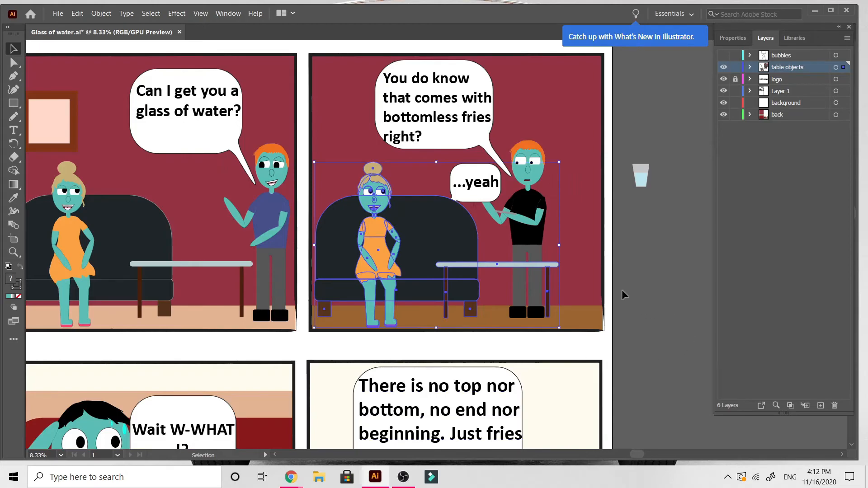
left_click(636, 293)
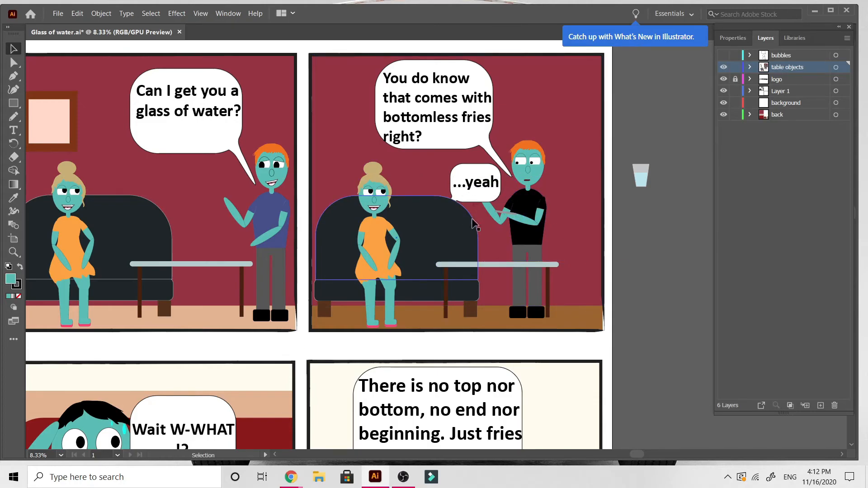
Step: Duplicate the first panel's brown picture frame with its pink picture onto the second panel's wall, above the seated woman, and deselect it
scroll(466, 292, "left", 2)
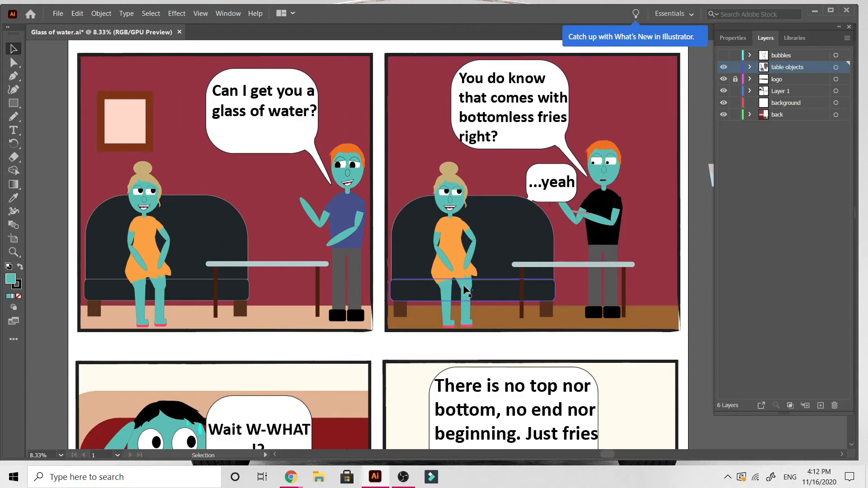
scroll(466, 291, "left", 2)
left_click(167, 108)
left_click(187, 125, "shift")
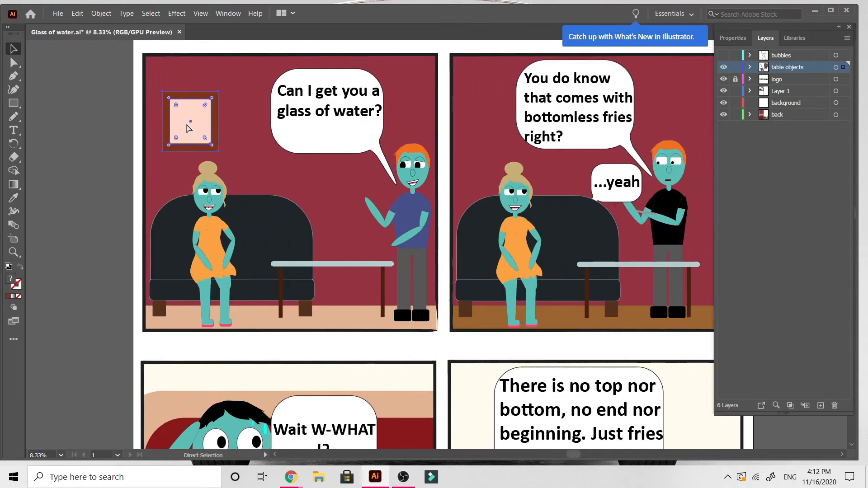
key("ctrl+v")
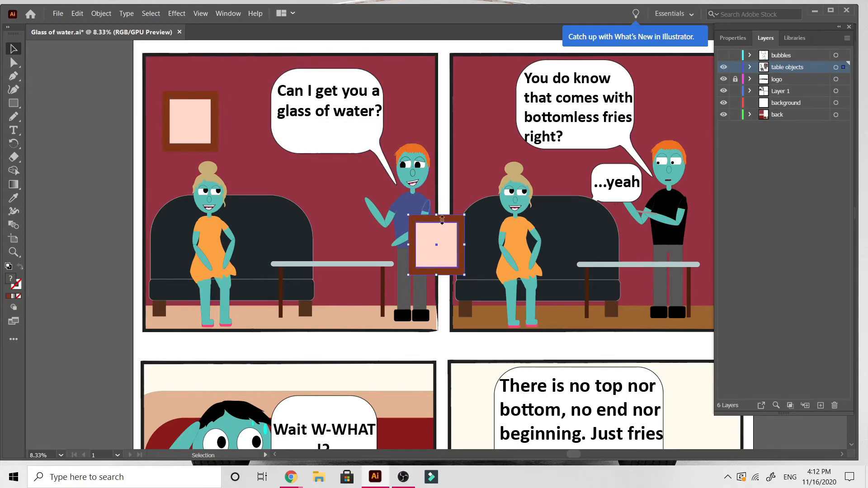
left_click_drag(436, 246, 507, 126)
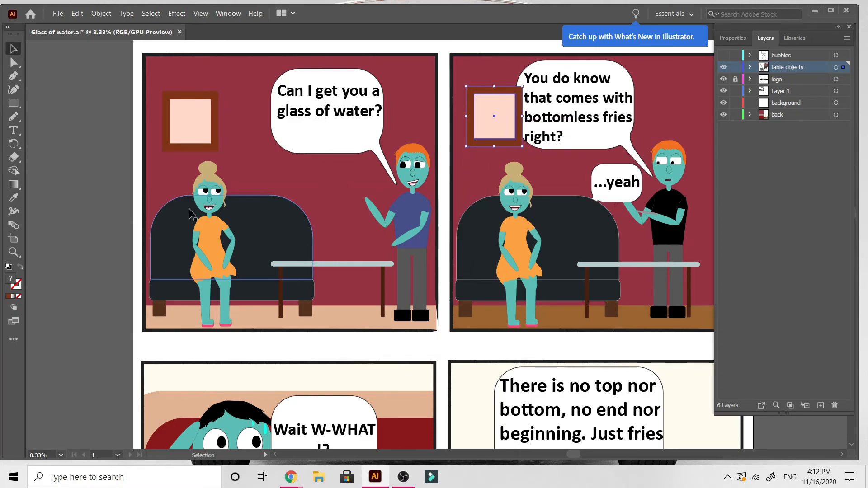
left_click(59, 291)
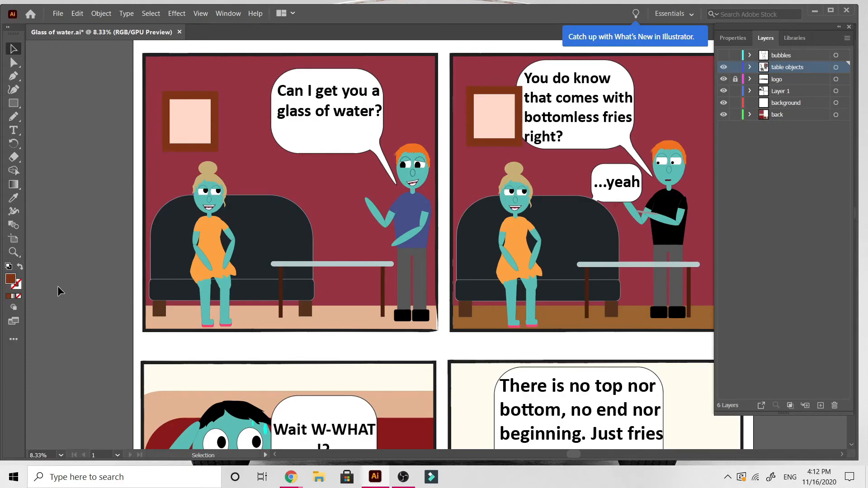
scroll(59, 292, "right", 5)
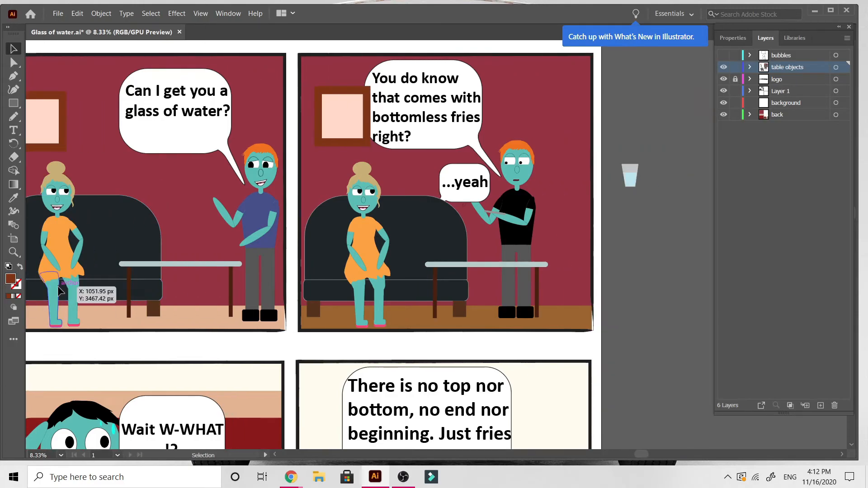
Step: Move the "Can I get you a glass of water?" text lower inside its bubble and shorten its text frame to fit the two lines
left_click_drag(164, 112, 163, 124)
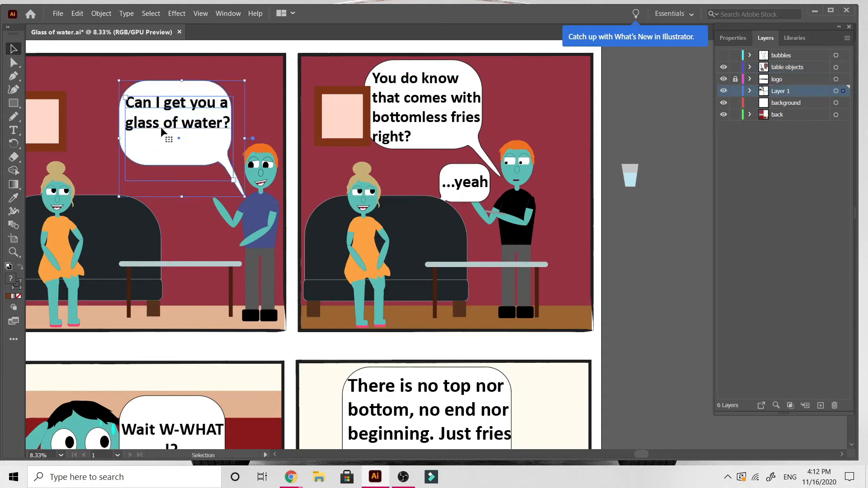
key("ctrl+z")
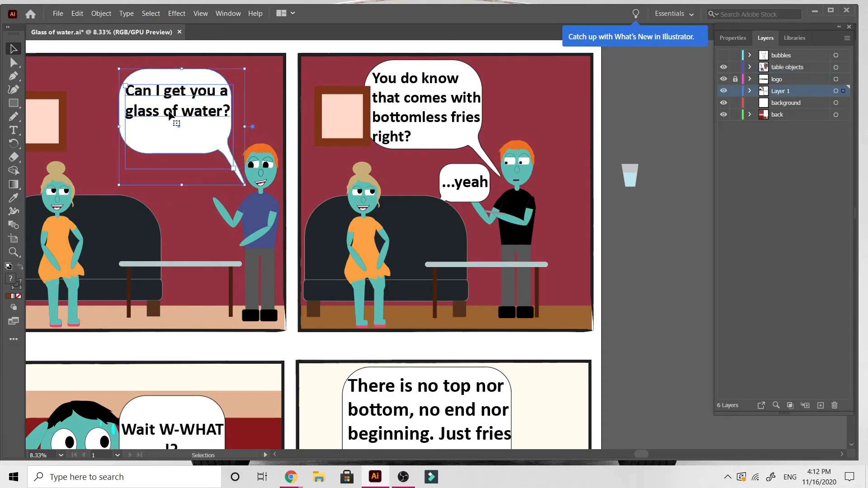
double_click(169, 116)
left_click_drag(170, 114, 167, 123)
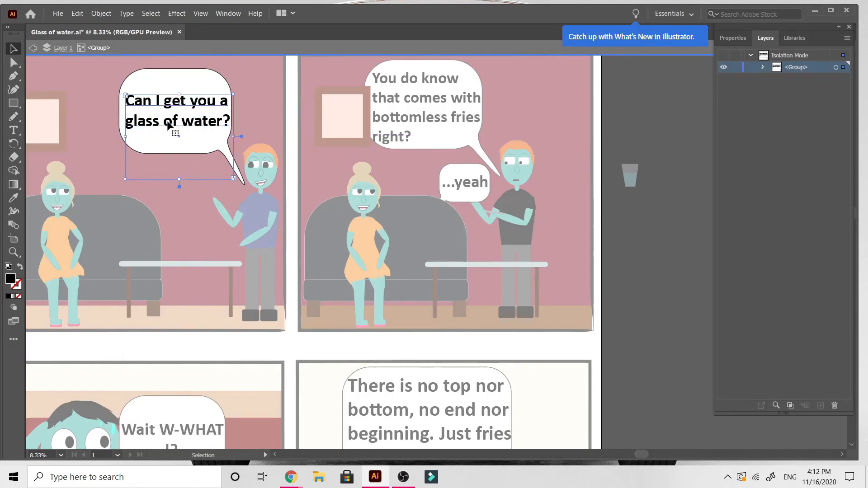
left_click_drag(180, 179, 186, 135)
scroll(132, 364, "up", 1)
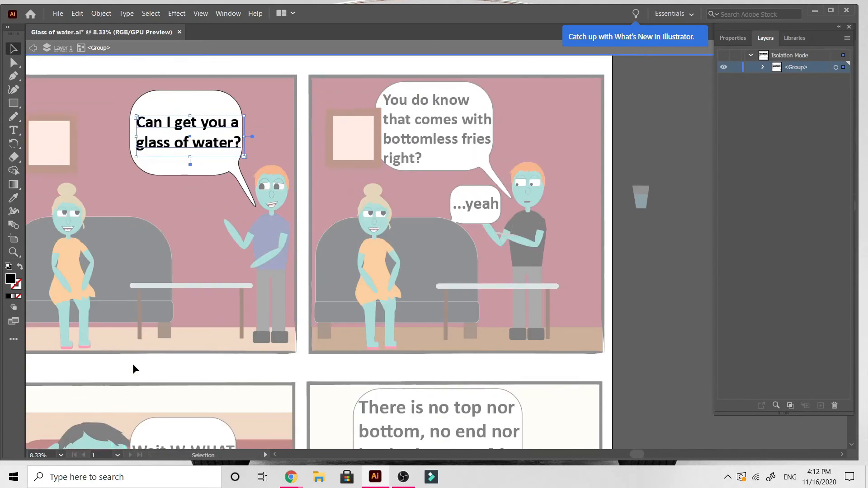
scroll(133, 364, "left", 8)
double_click(132, 363)
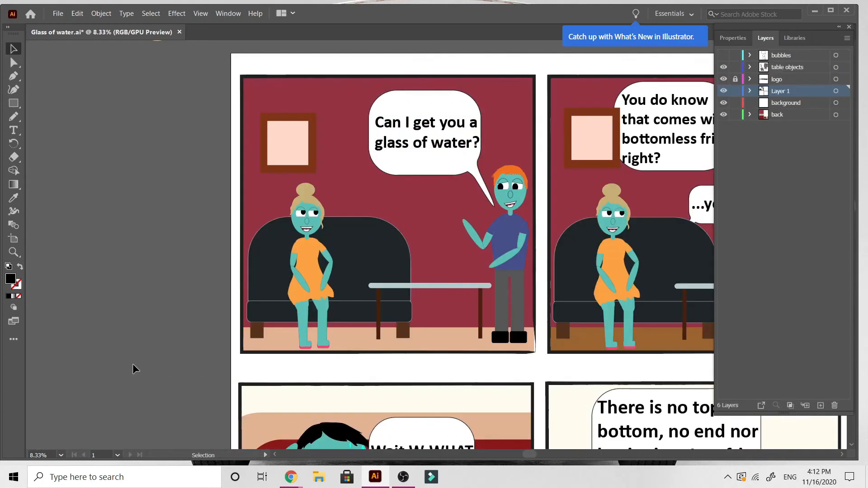
Step: Nudge the first panel's bubble text straight down by 22 px within its group
double_click(399, 126)
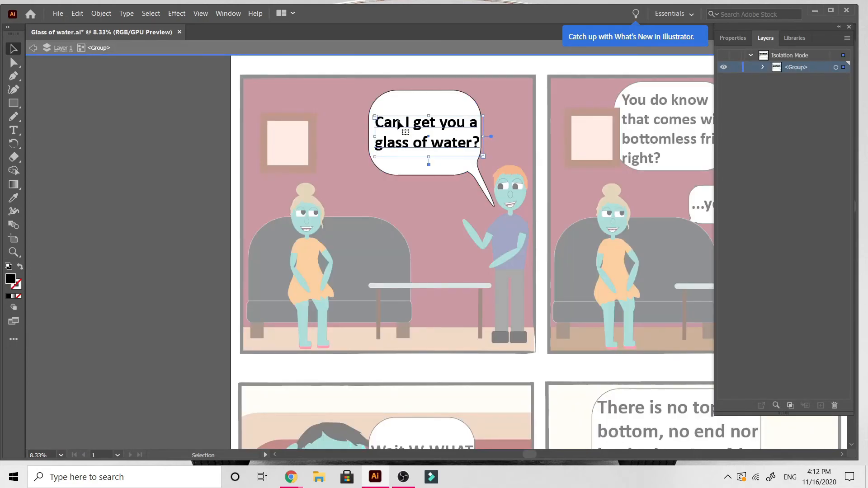
left_click_drag(399, 126, 397, 127)
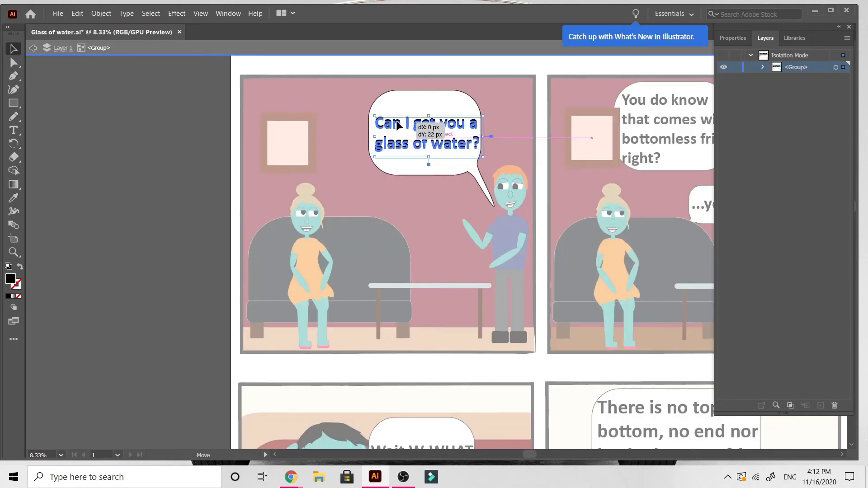
double_click(162, 278)
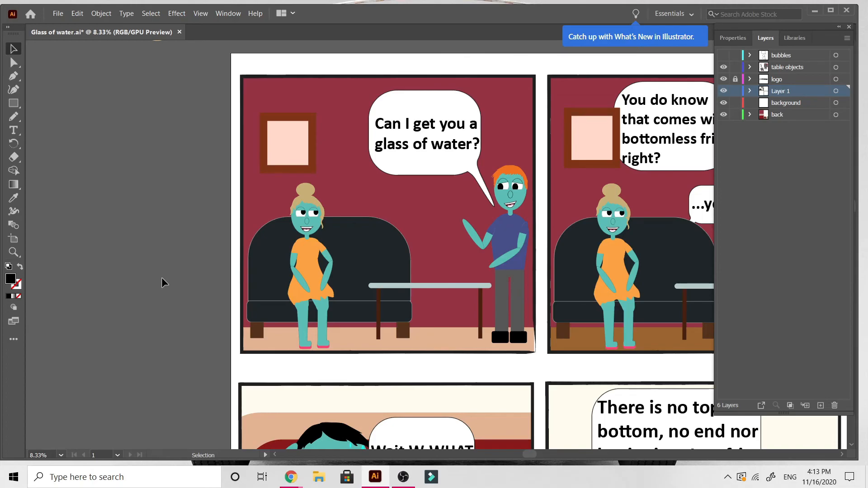
Step: Delete the black-shirted man from the second panel
scroll(162, 282, "right", 5)
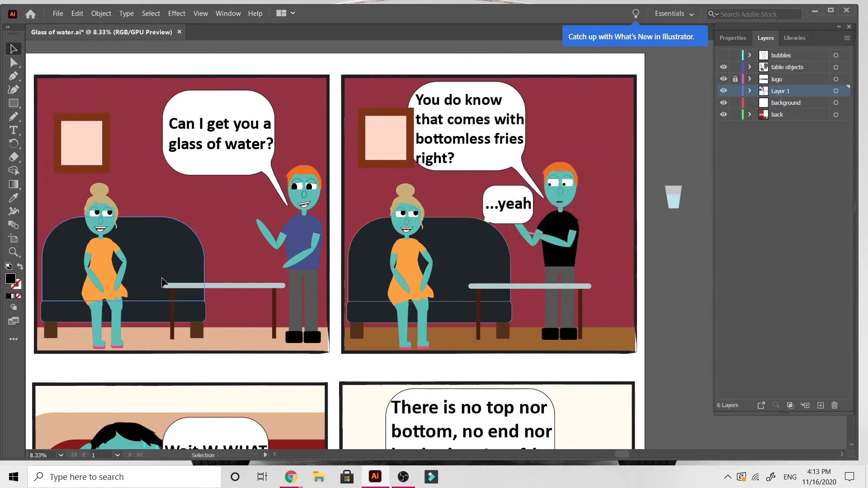
scroll(162, 283, "right", 1)
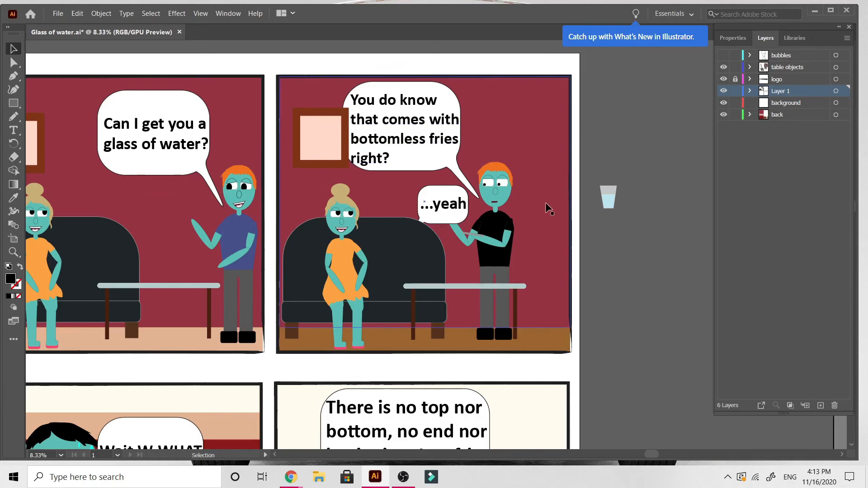
left_click(489, 262)
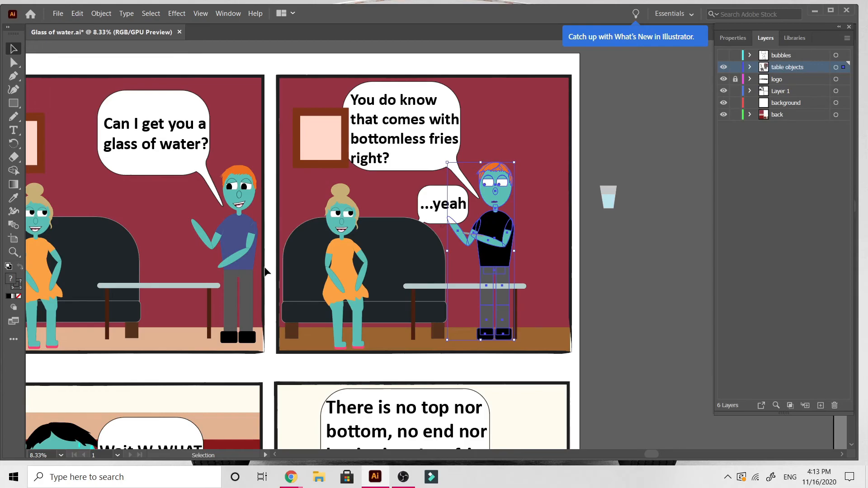
left_click(230, 239)
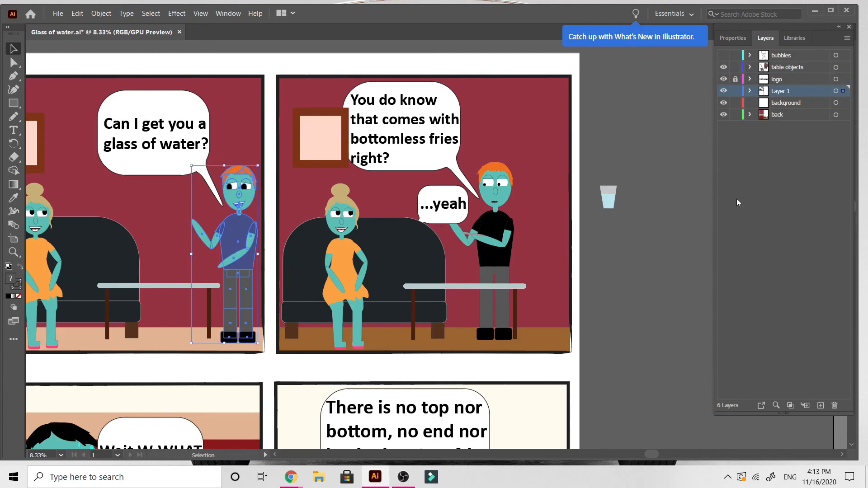
left_click(493, 242)
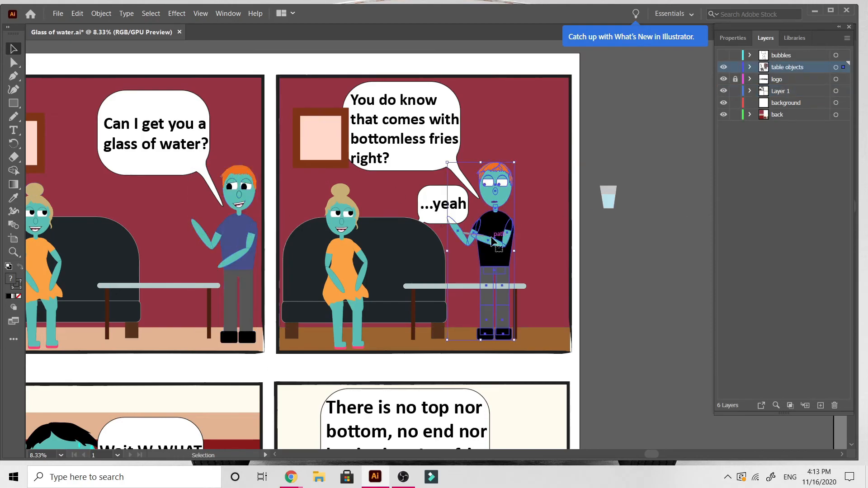
key("Delete")
left_click(471, 235)
key("ctrl+equal")
key("ctrl+equal")
key("ctrl+equal")
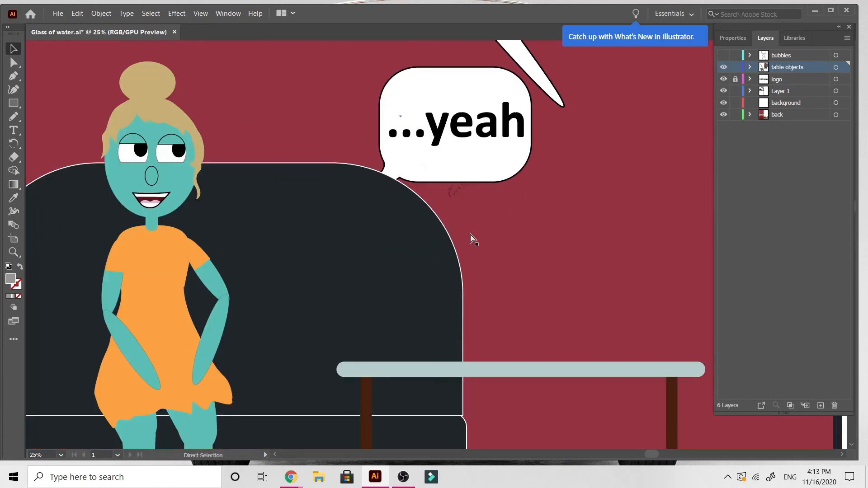
key("ctrl+minus")
key("ctrl+minus")
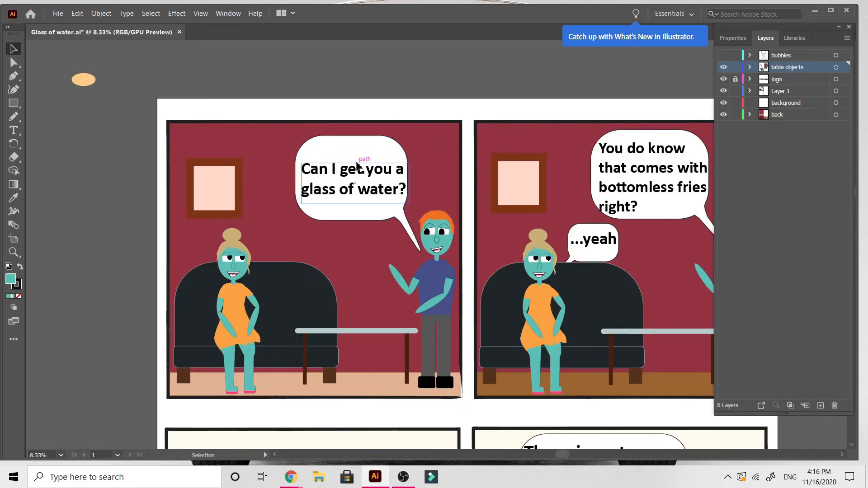
Step: Shift only the text slightly left within the first panel's speech bubble group, leaving the bubble in place
left_click(358, 168)
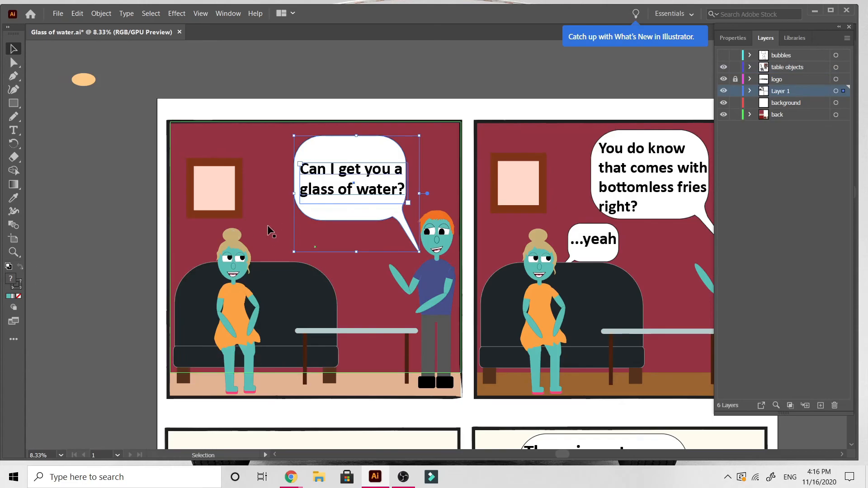
key("a")
key("ctrl+z")
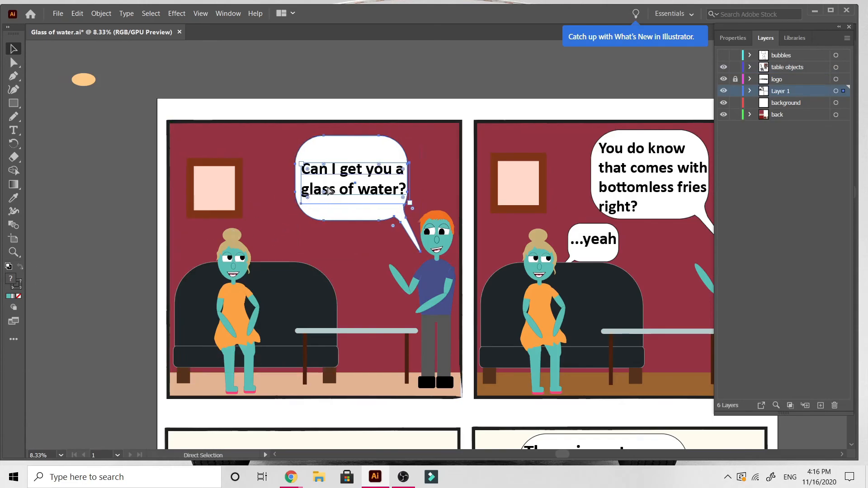
double_click(352, 191)
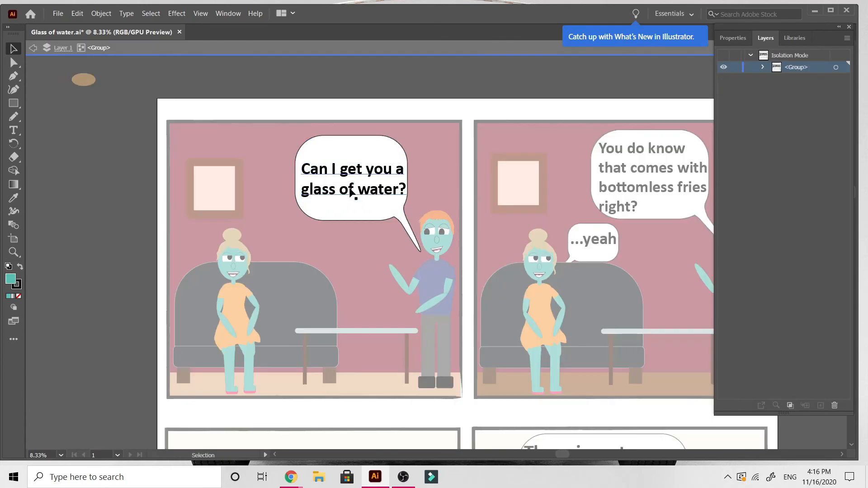
left_click_drag(349, 190, 347, 192)
double_click(85, 265)
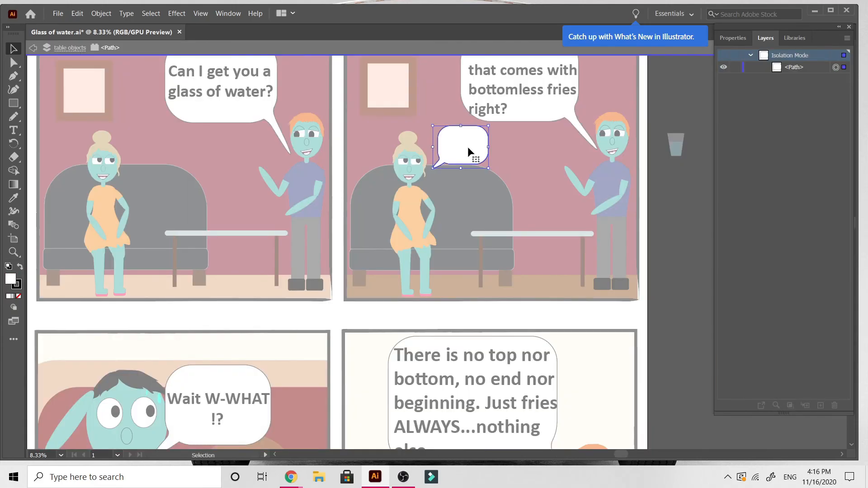
Step: Pull the "...yeah" text out from behind its bubble in the second panel and reposition the bubble beside the woman's head
double_click(505, 149)
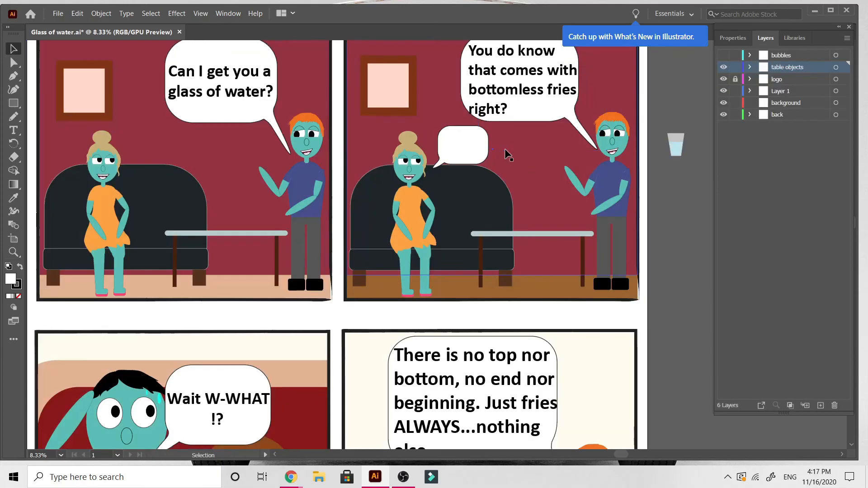
scroll(472, 154, "up", 2)
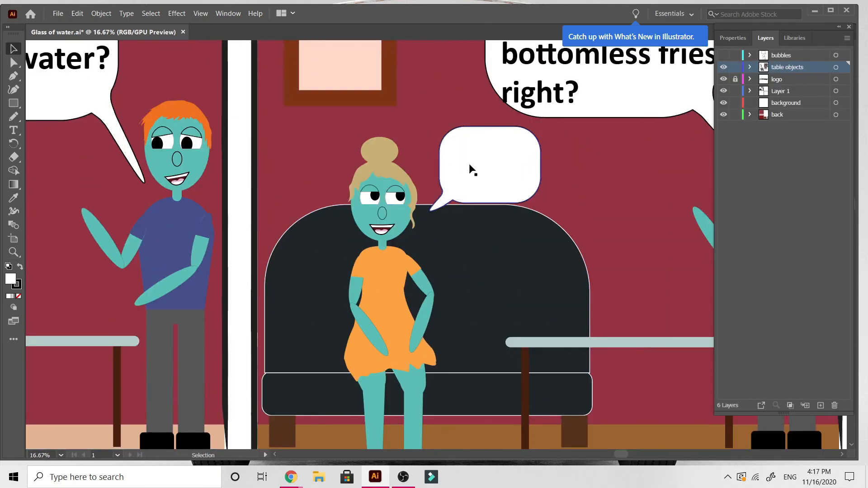
left_click_drag(471, 170, 478, 222)
left_click(523, 204)
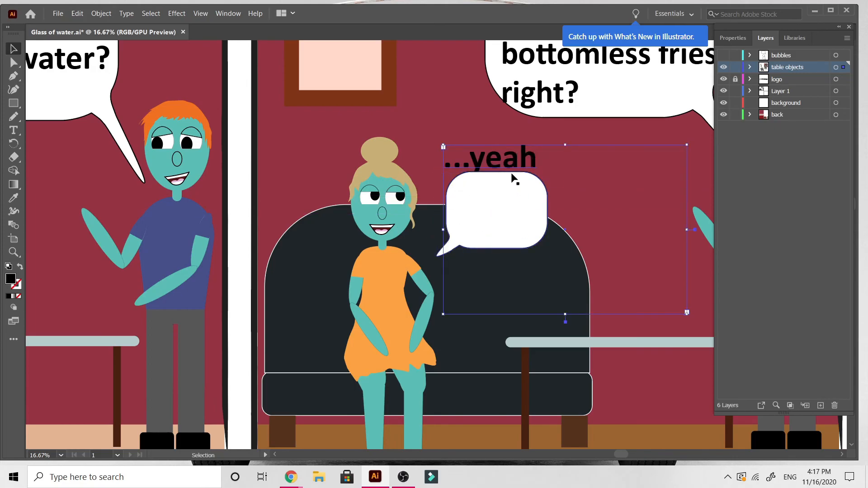
left_click_drag(514, 178, 587, 264)
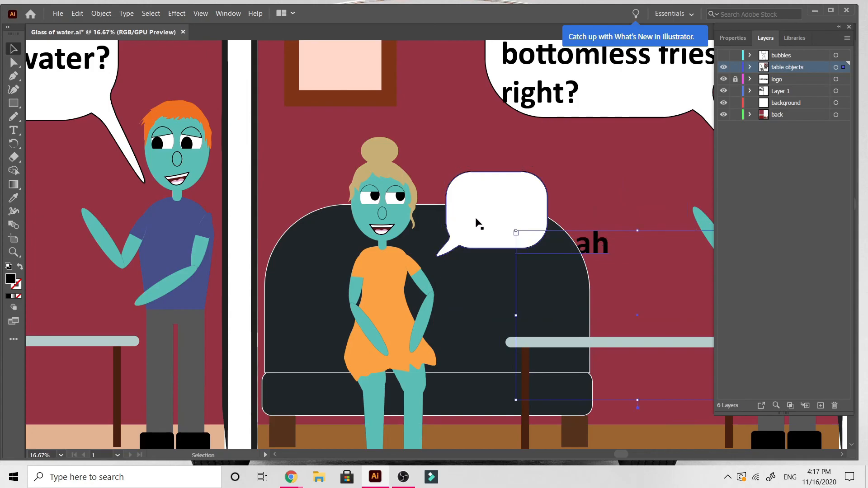
left_click_drag(473, 216, 460, 190)
left_click_drag(594, 248, 595, 185)
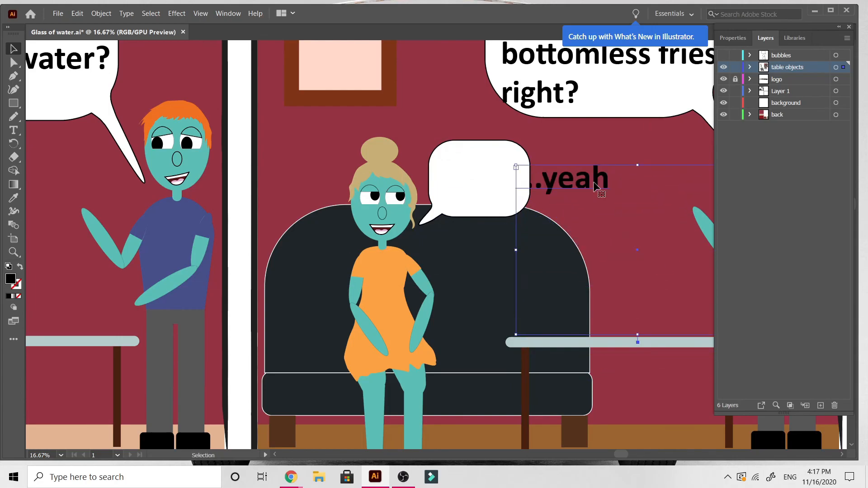
Step: Bring the "...yeah" text to the front and place it inside the woman's speech bubble
right_click(595, 183)
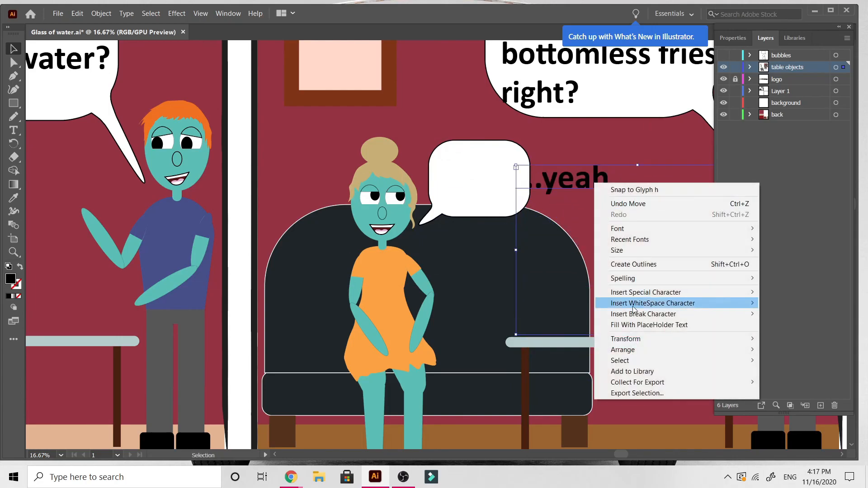
mouse_move(634, 350)
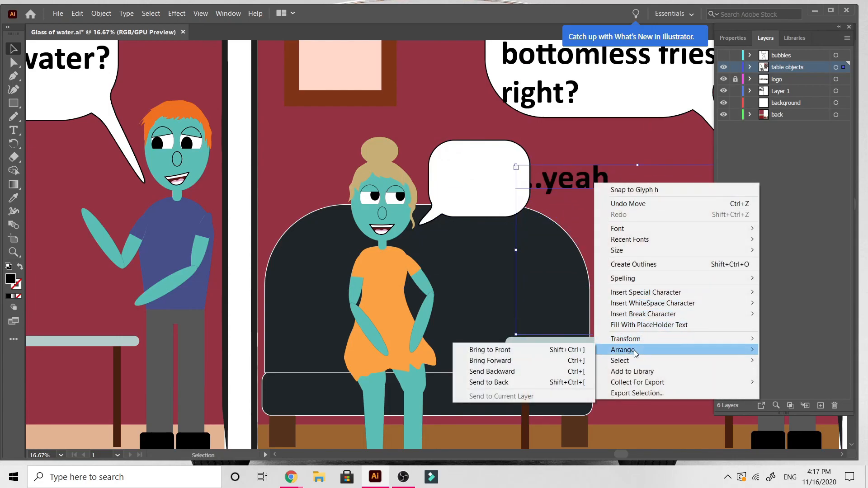
left_click(568, 349)
left_click_drag(571, 181, 490, 177)
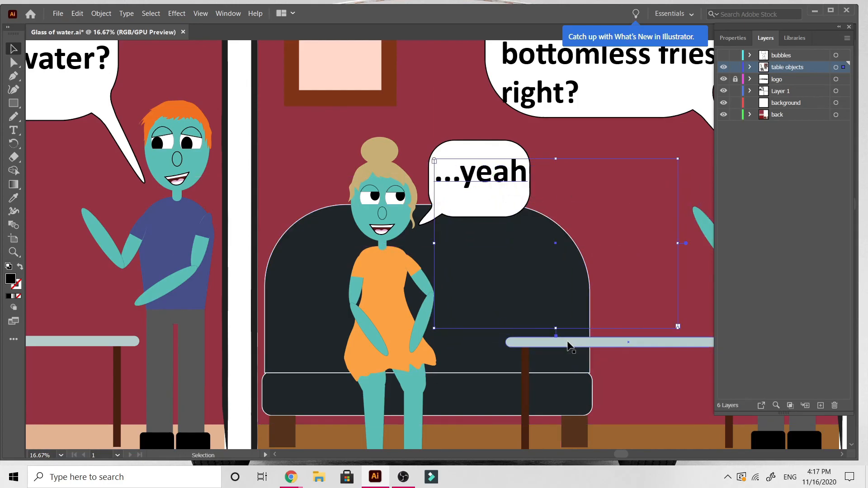
Step: Shrink the "...yeah" text frame to roughly the bubble's size and select all of its text for editing
left_click_drag(556, 328, 557, 215)
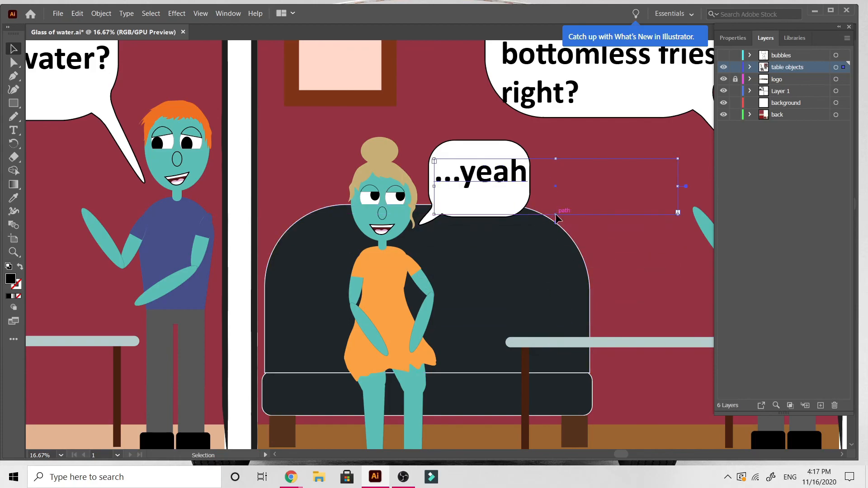
left_click_drag(678, 186, 541, 186)
double_click(503, 179)
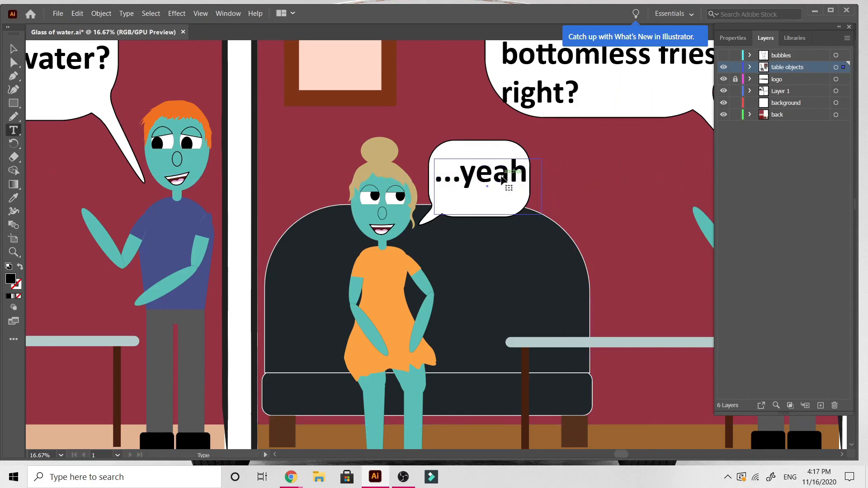
key("ctrl+a")
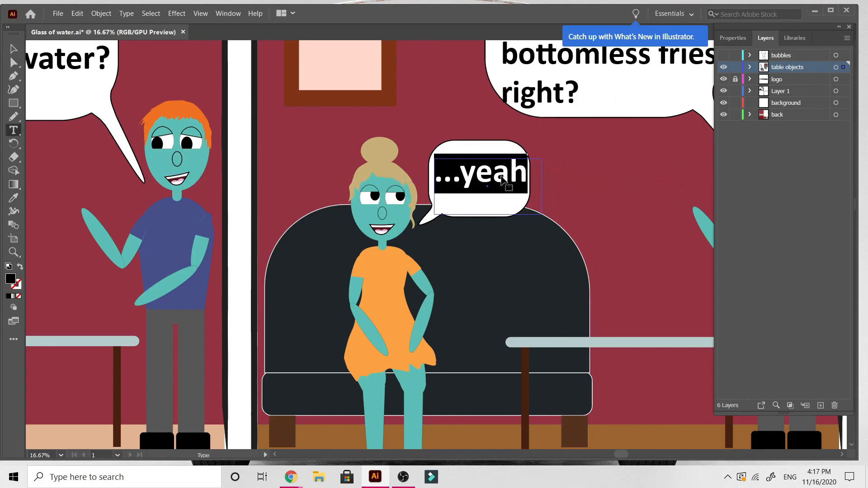